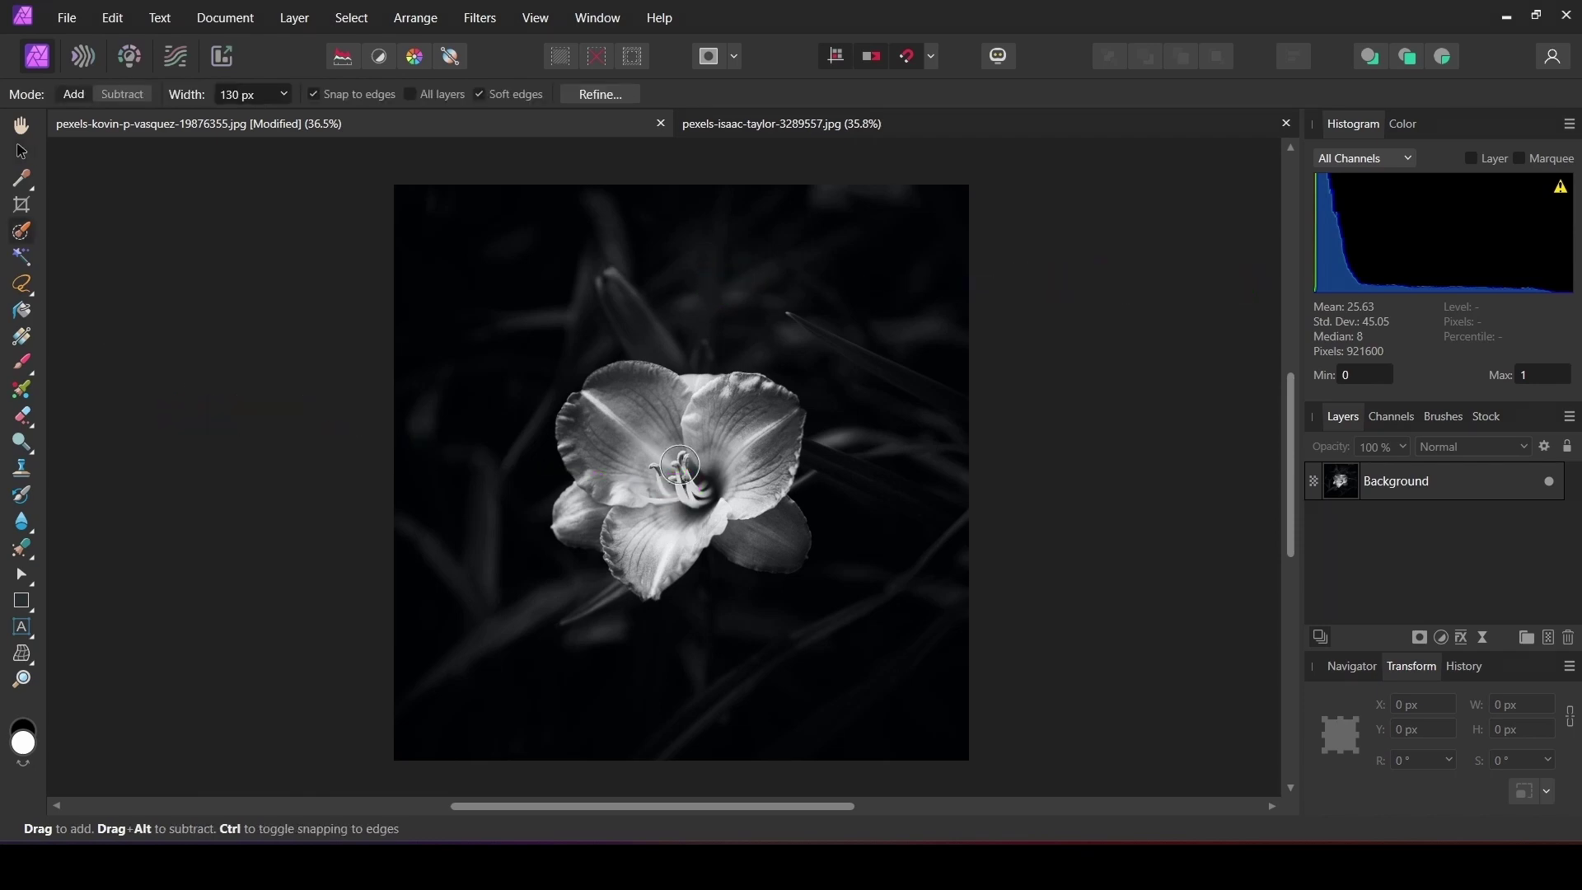
Step: Select the flower and its petals with the Selection Brush at 130 px width
{"action": "mouse_move", "coordinate": [684, 462]}
{"action": "left_mouse_down"}
{"action": "mouse_move", "coordinate": [752, 458]}
{"action": "mouse_move", "coordinate": [645, 483]}
{"action": "mouse_move", "coordinate": [758, 522]}
{"action": "mouse_move", "coordinate": [796, 512]}
{"action": "left_mouse_up"}
{"action": "scroll", "coordinate": [660, 519], "scroll_direction": "up", "scroll_amount": 4}
{"action": "scroll", "coordinate": [659, 306], "scroll_direction": "up", "scroll_amount": 1}
{"action": "left_click", "coordinate": [475, 315]}
{"action": "scroll", "coordinate": [474, 314], "scroll_direction": "down", "scroll_amount": 2}
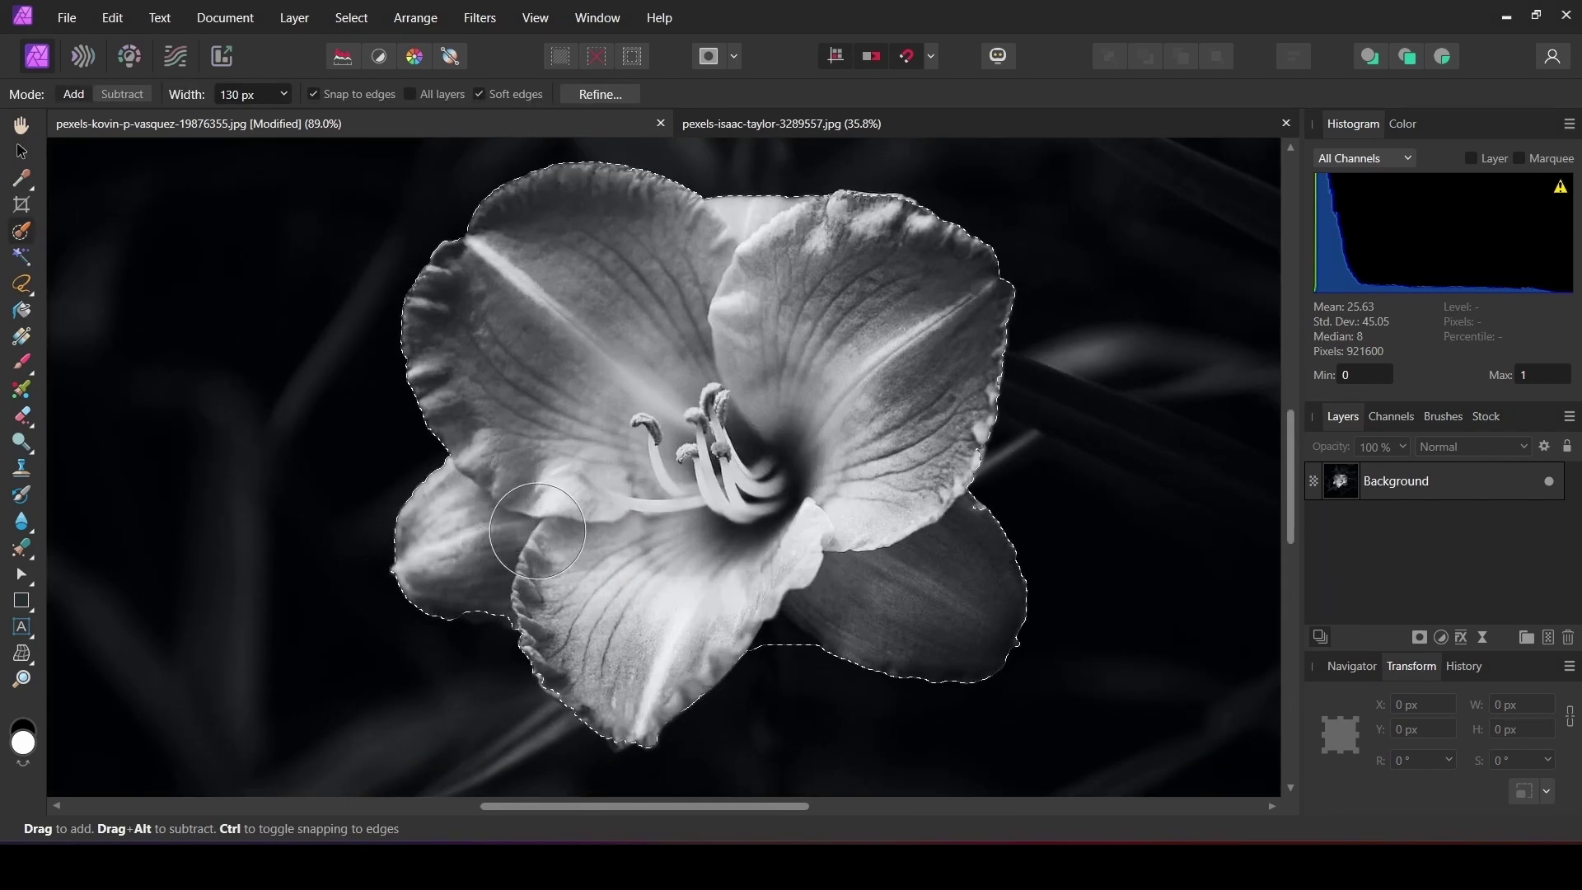
Step: Subtract the excess background between the lower petals from the selection with an 18.5 px brush
{"action": "left_click", "coordinate": [136, 97]}
{"action": "key", "text": "bracketleft"}
{"action": "key", "text": "bracketleft"}
{"action": "key", "text": "bracketleft"}
{"action": "key", "text": "bracketleft"}
{"action": "key", "text": "bracketleft"}
{"action": "key", "text": "bracketleft"}
{"action": "key", "text": "bracketleft"}
{"action": "key", "text": "bracketleft"}
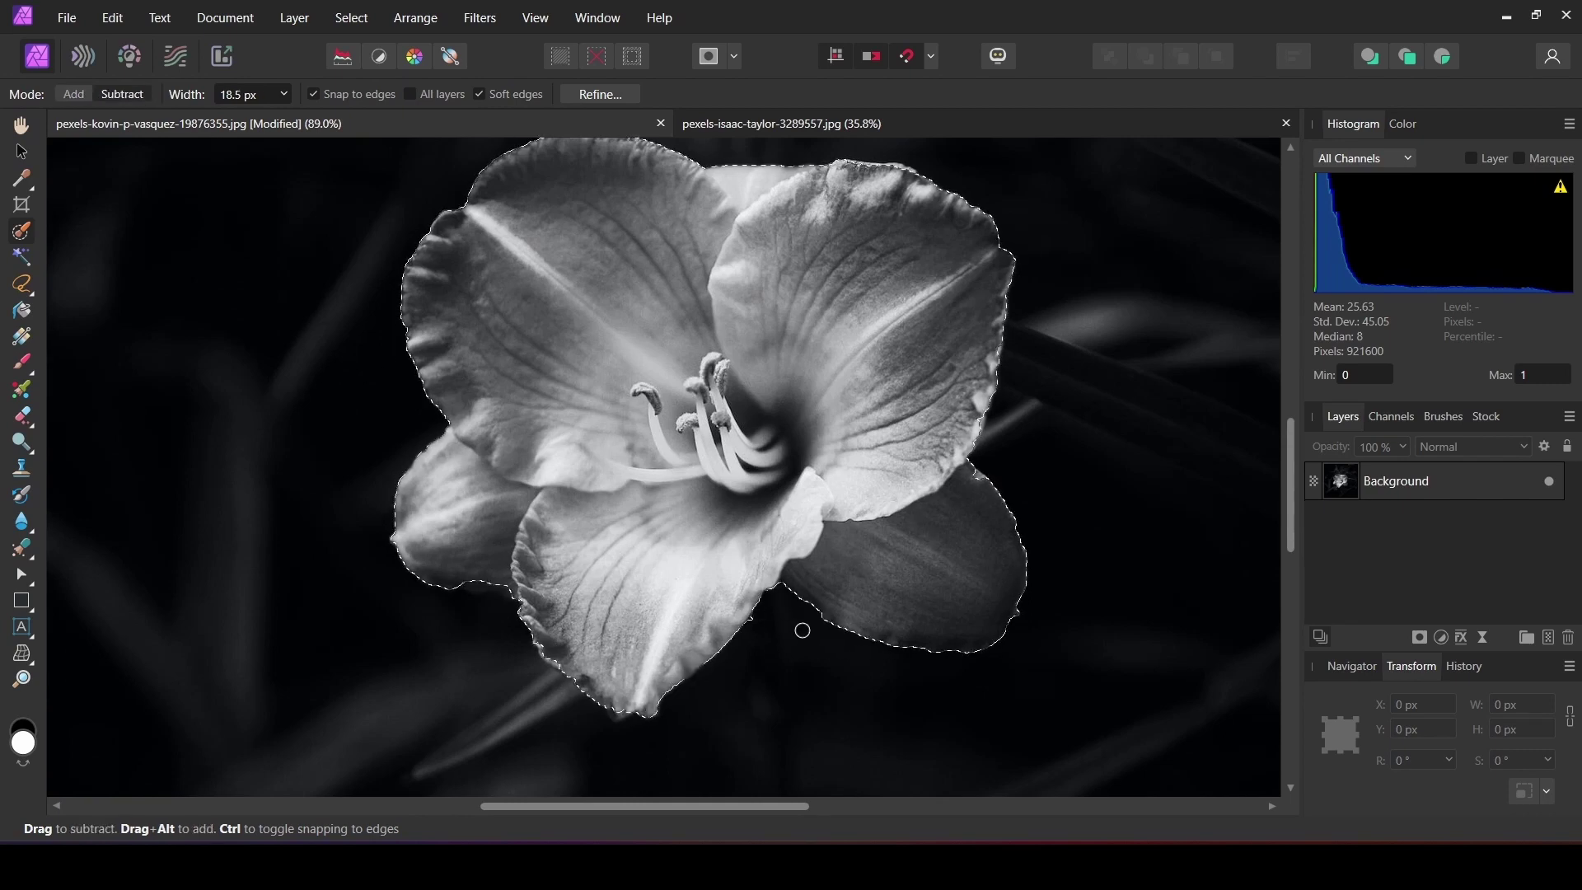
{"action": "scroll", "coordinate": [801, 626], "scroll_direction": "up", "scroll_amount": 1}
Step: Refine the flower selection with 10% border width, 2.6 px smoothing and 1.3 px feather, marking the lower petal edges as foreground
{"action": "left_click", "coordinate": [599, 94]}
{"action": "left_click_drag", "start_coordinate": [906, 324], "coordinate": [919, 326]}
{"action": "left_click_drag", "start_coordinate": [745, 805], "coordinate": [841, 806]}
{"action": "mouse_move", "coordinate": [774, 502]}
{"action": "left_mouse_down"}
{"action": "mouse_move", "coordinate": [808, 646]}
{"action": "mouse_move", "coordinate": [576, 618]}
{"action": "left_mouse_up"}
{"action": "left_click_drag", "start_coordinate": [882, 478], "coordinate": [889, 479]}
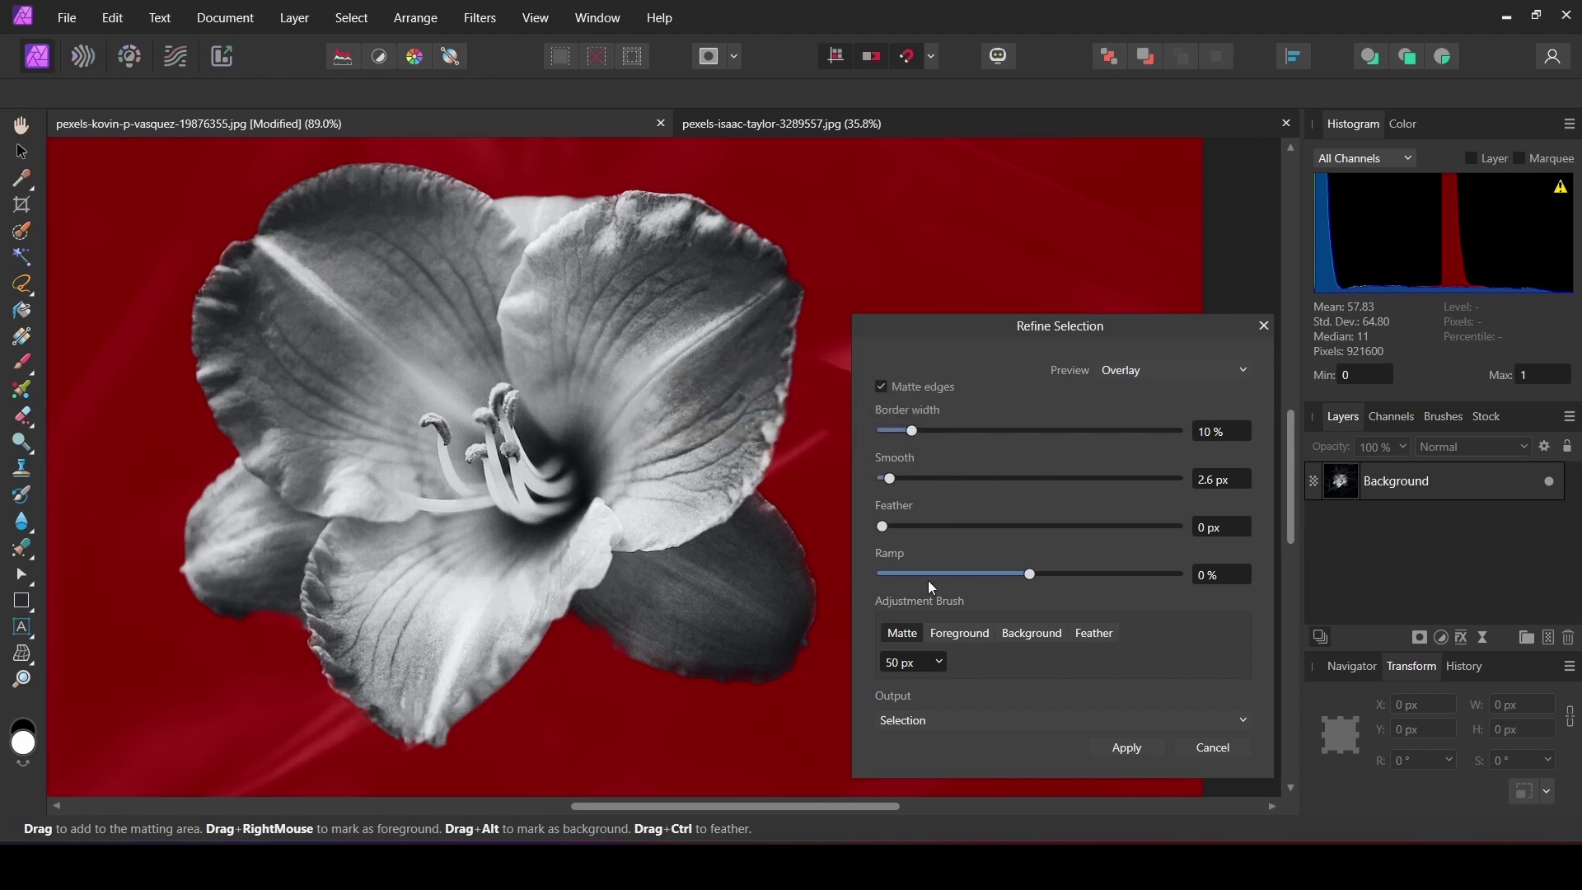
{"action": "left_click", "coordinate": [958, 633]}
{"action": "left_click_drag", "start_coordinate": [328, 626], "coordinate": [283, 604]}
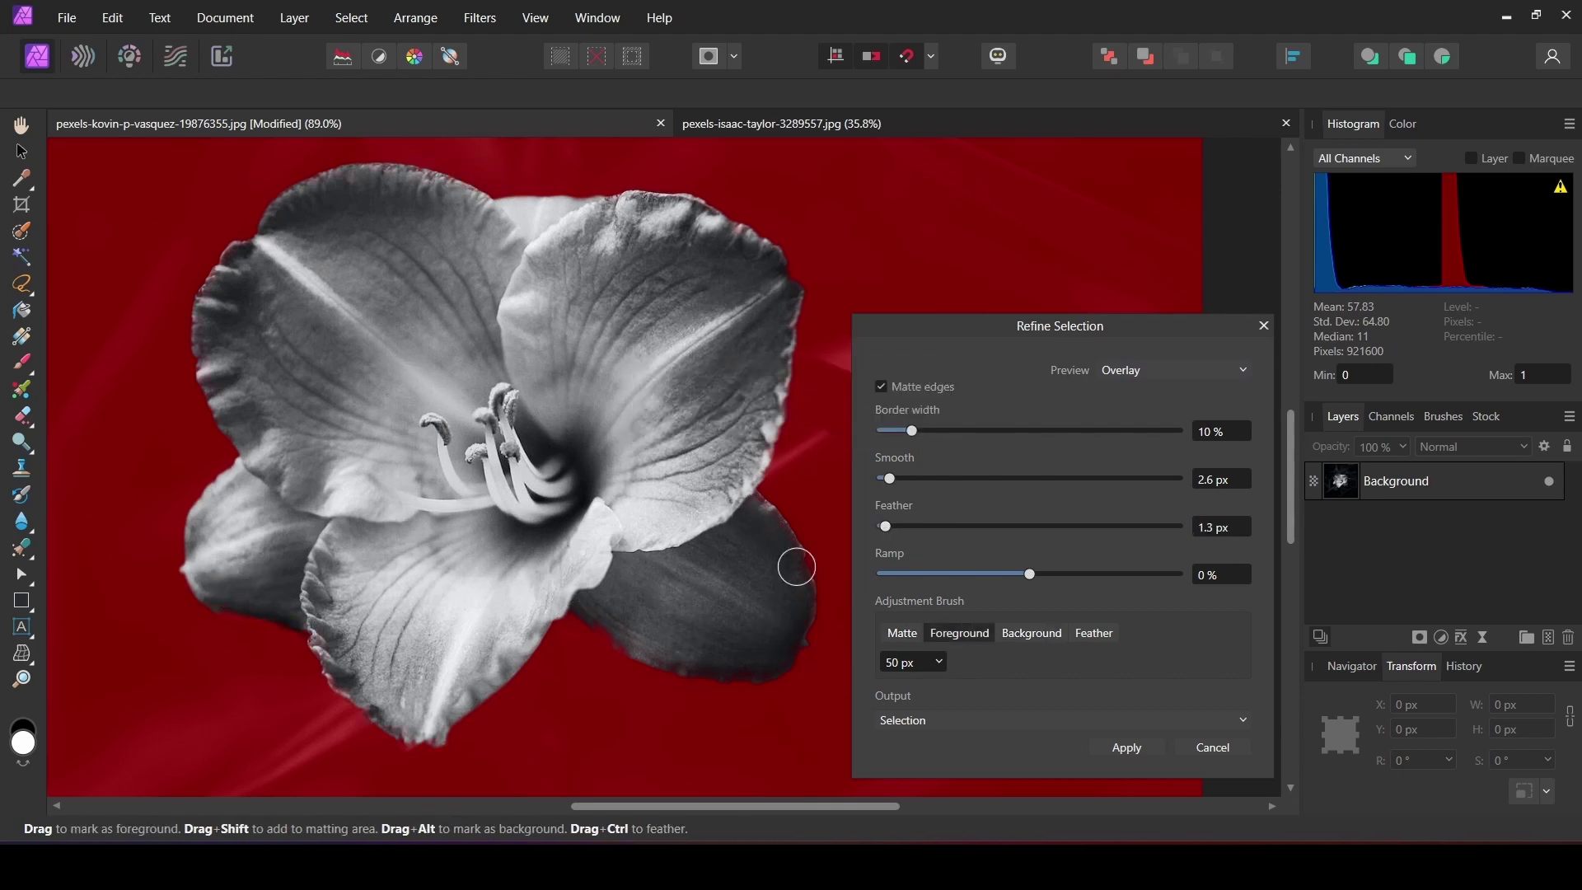
{"action": "left_click", "coordinate": [1127, 747]}
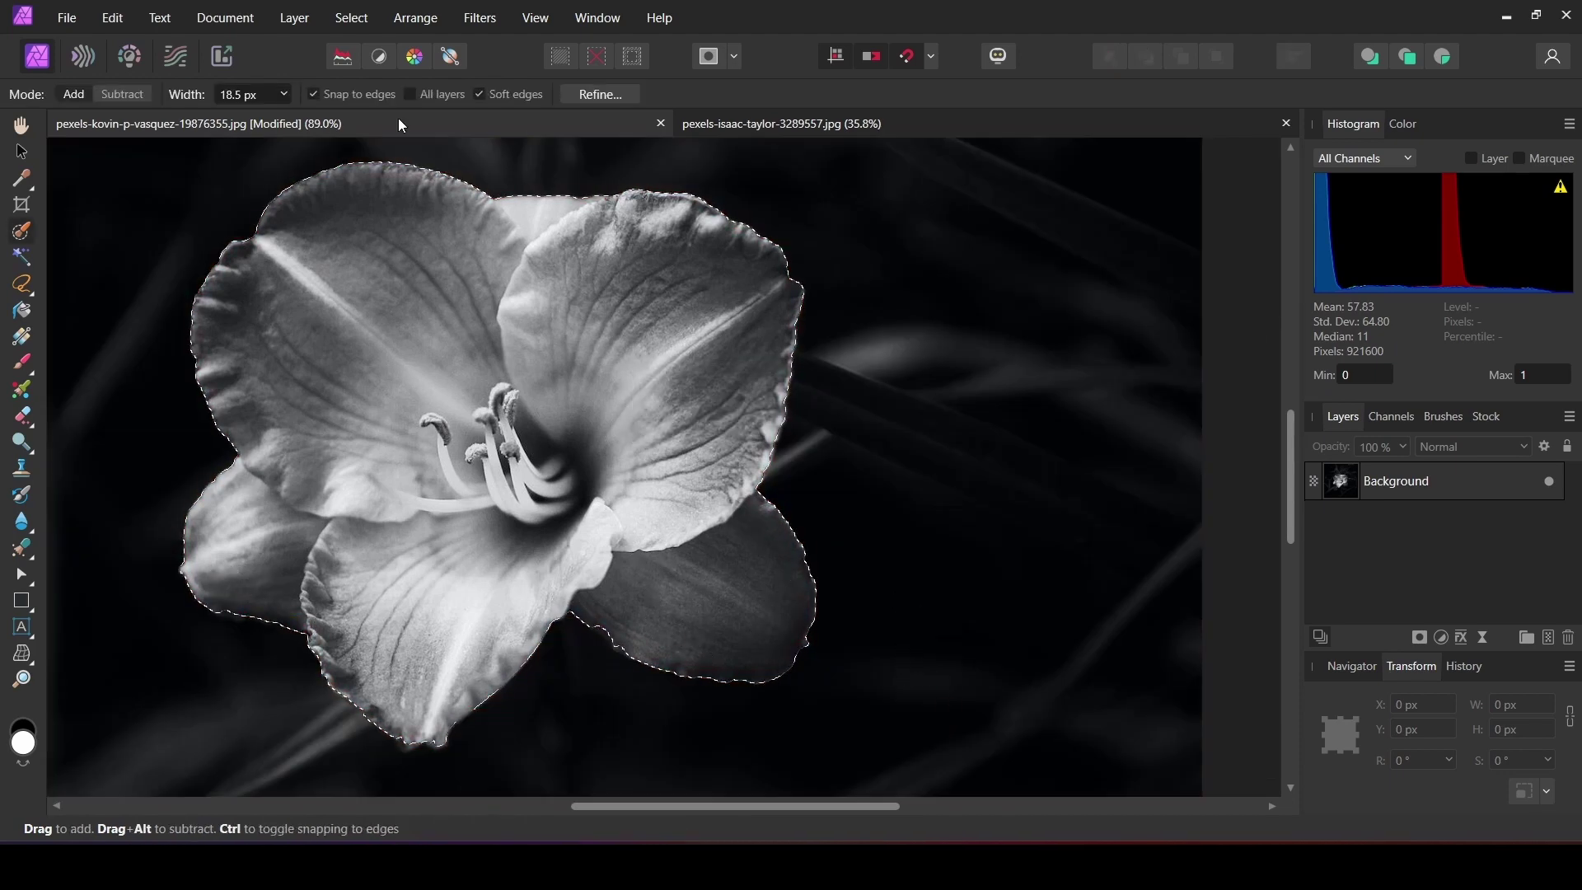
Step: Show the flower selection as an editable layer and examine its coverage over the whole image
{"action": "left_click", "coordinate": [352, 18]}
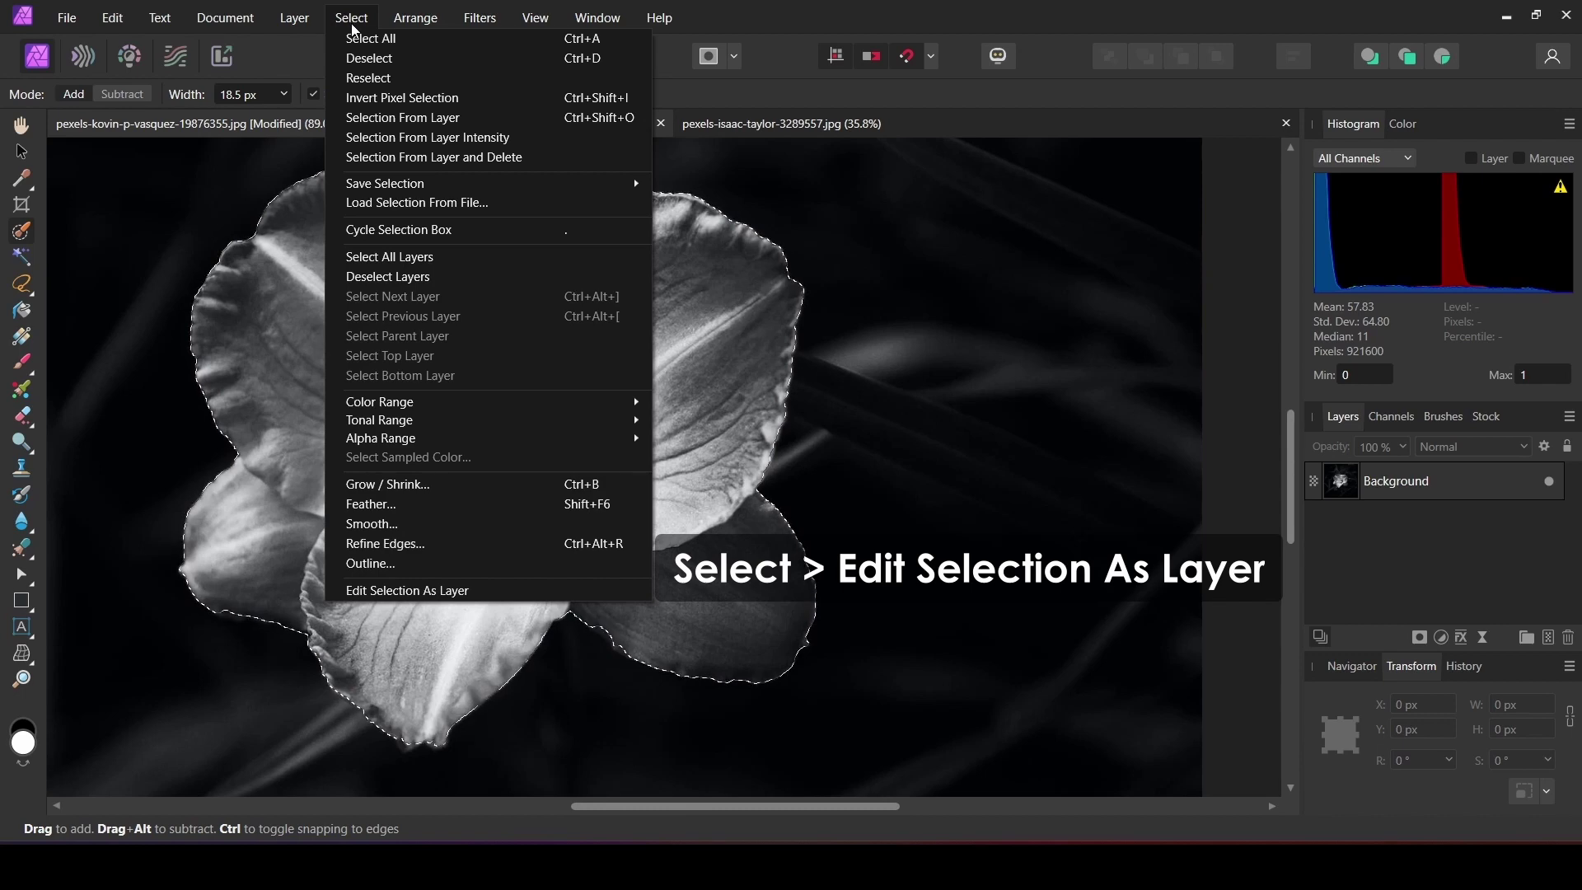
{"action": "left_click", "coordinate": [422, 591]}
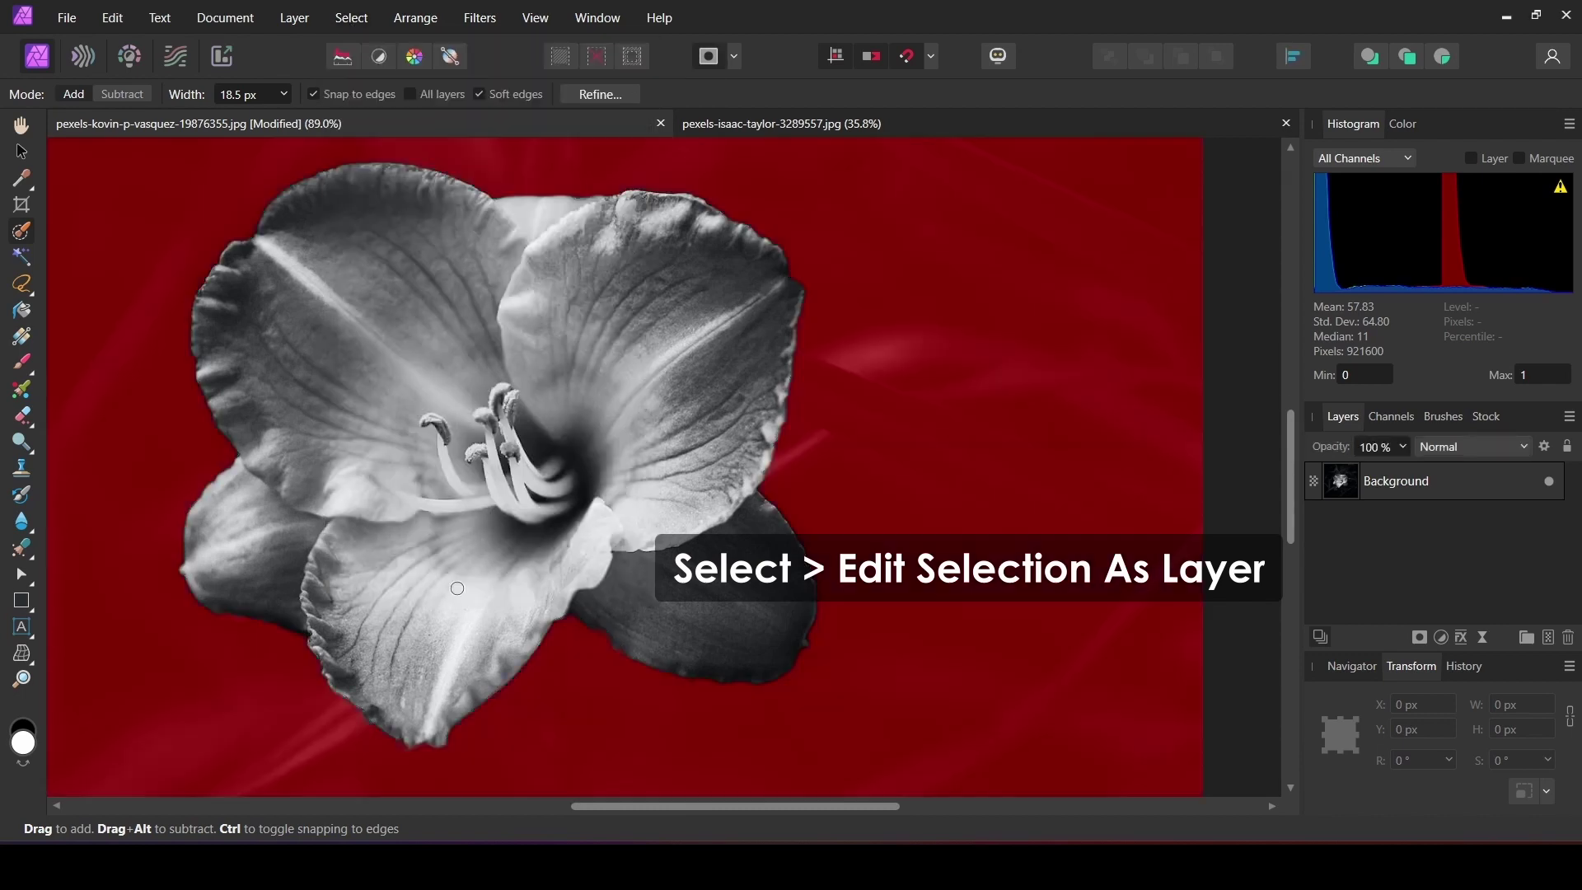
{"action": "scroll", "coordinate": [916, 469], "scroll_direction": "down", "scroll_amount": 4}
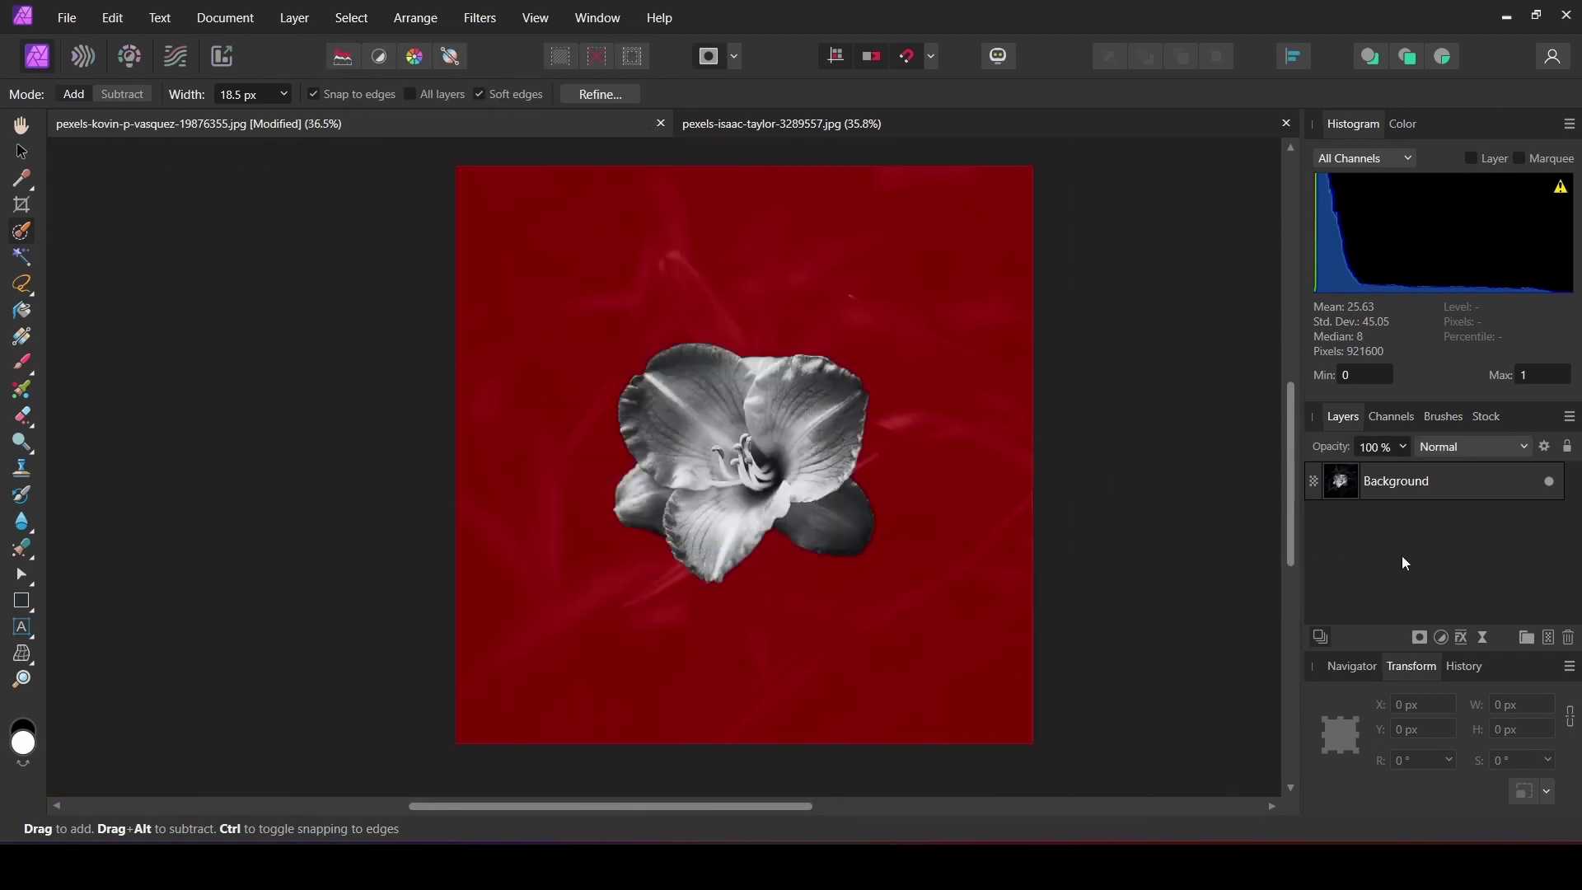
Step: Add a Recolor adjustment to the selected flower with hue 325.8° and saturation 50%
{"action": "left_click", "coordinate": [1443, 636]}
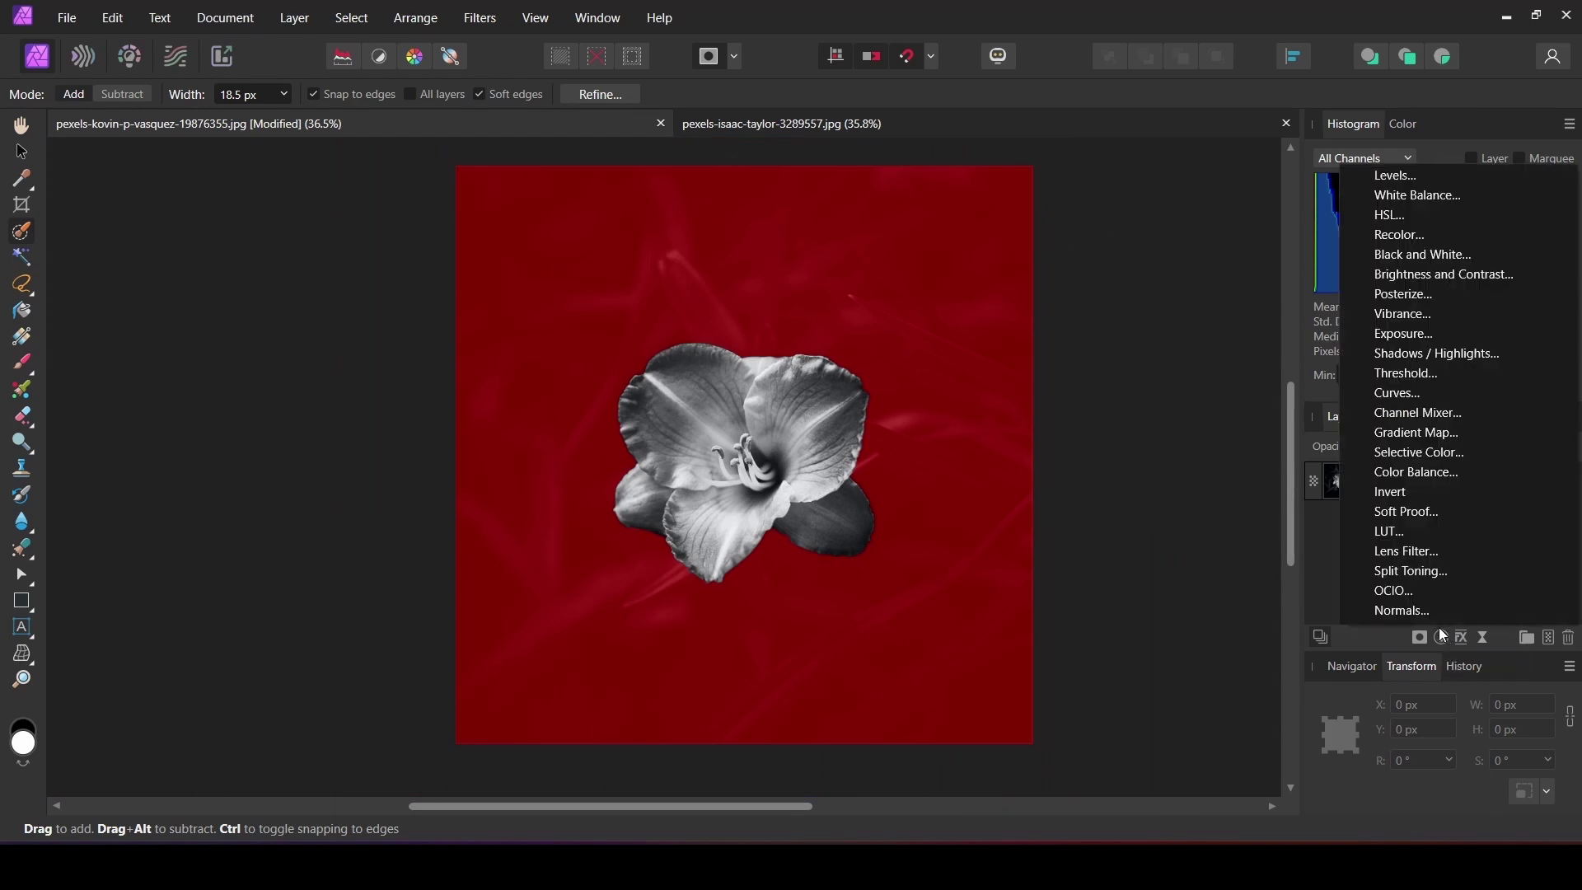
{"action": "left_click", "coordinate": [1428, 239]}
{"action": "left_click_drag", "start_coordinate": [801, 805], "coordinate": [872, 807]}
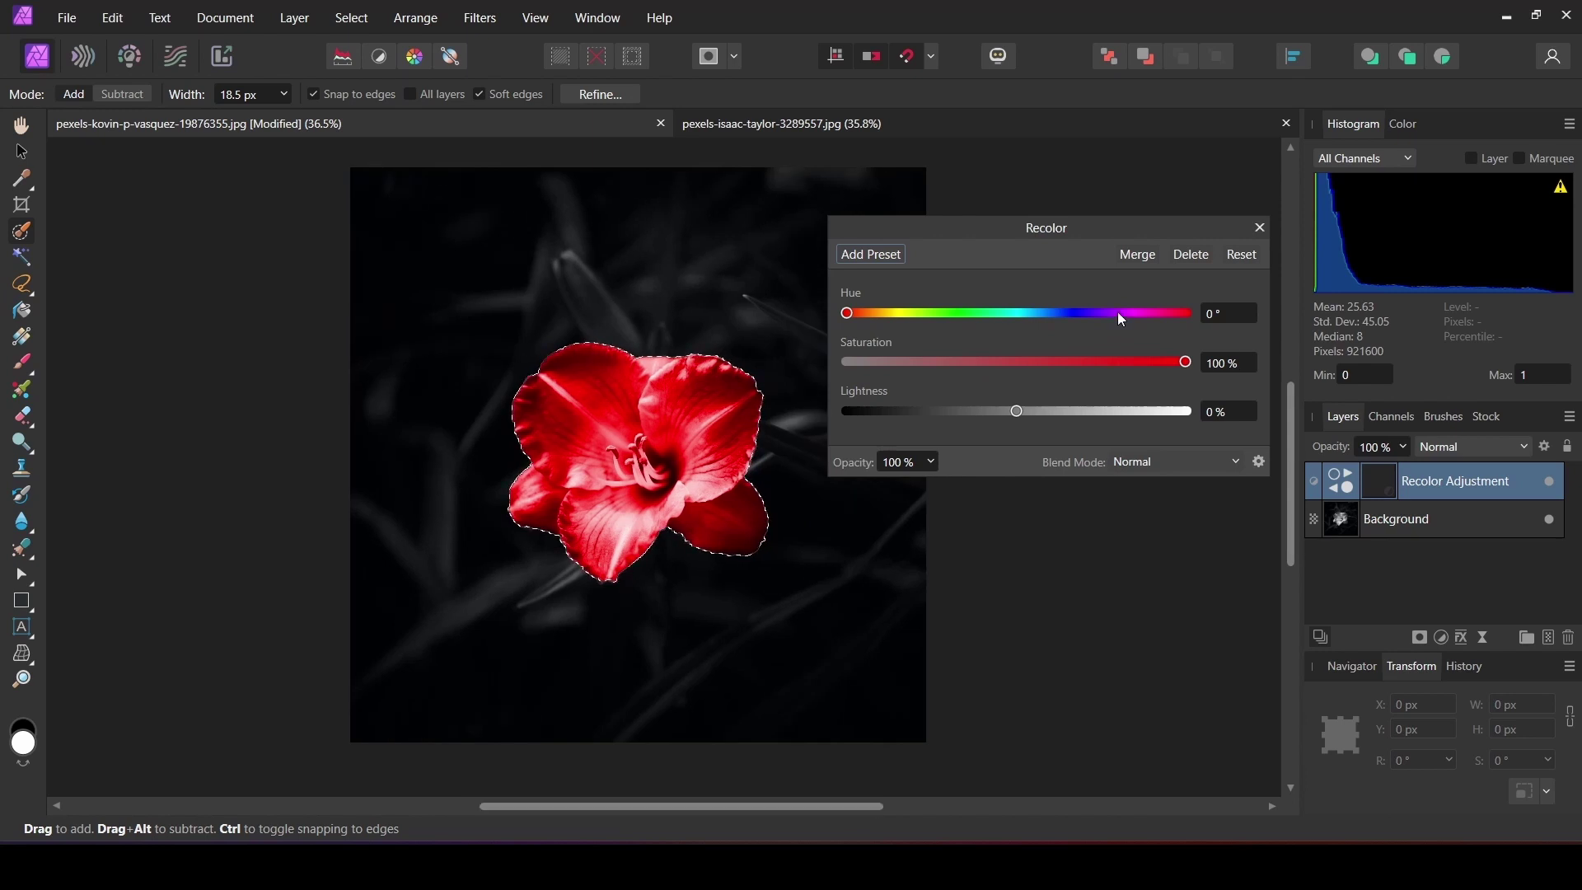
{"action": "left_click_drag", "start_coordinate": [1117, 313], "coordinate": [1026, 363]}
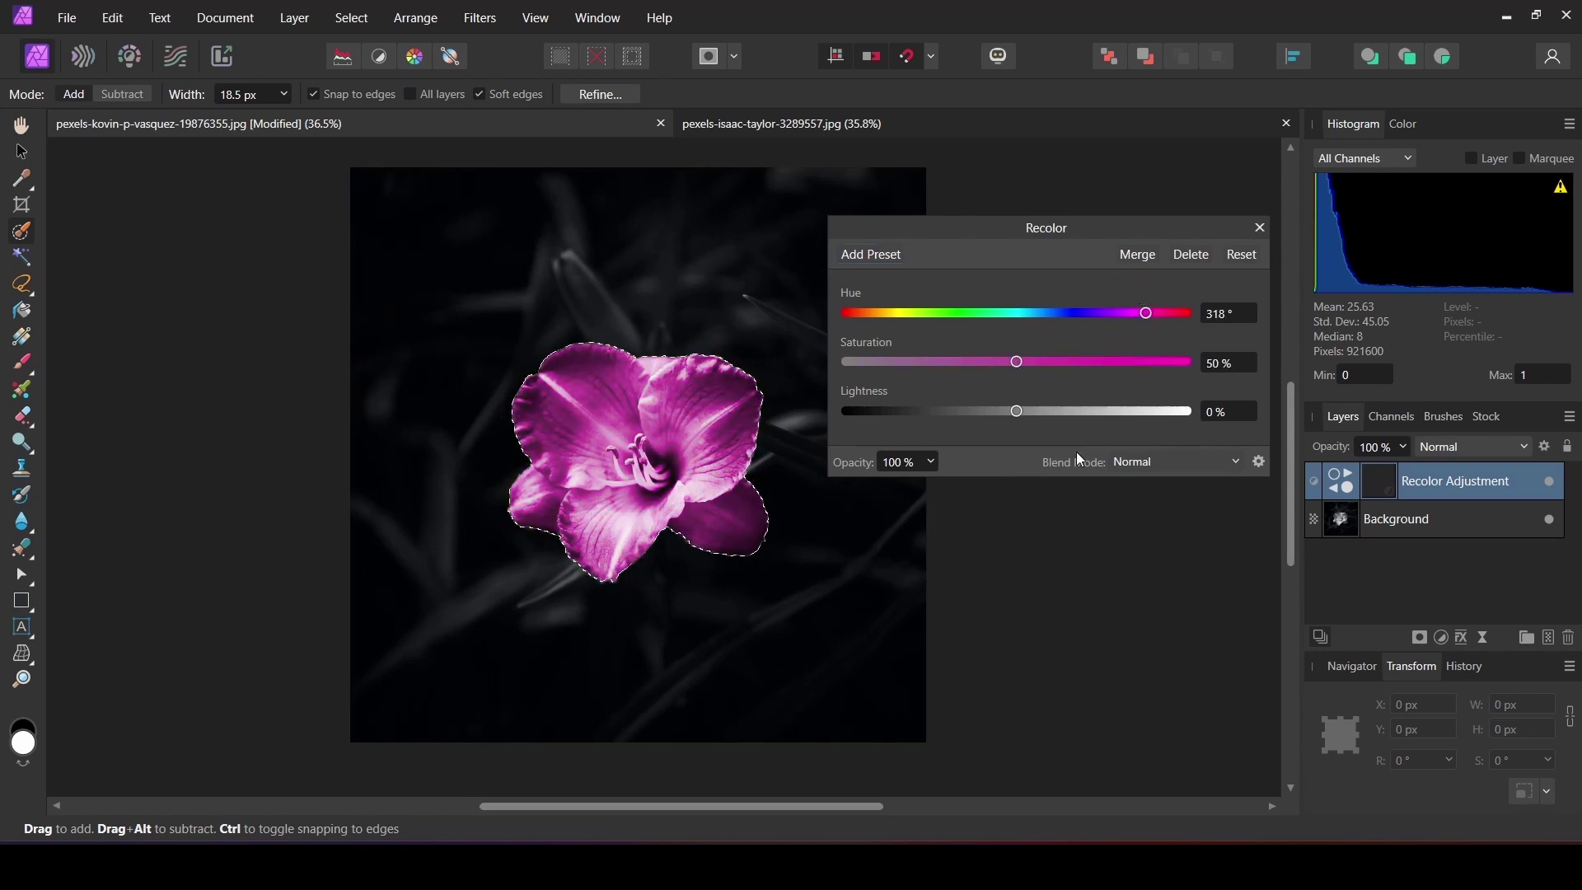
{"action": "left_click_drag", "start_coordinate": [1145, 313], "coordinate": [1153, 314]}
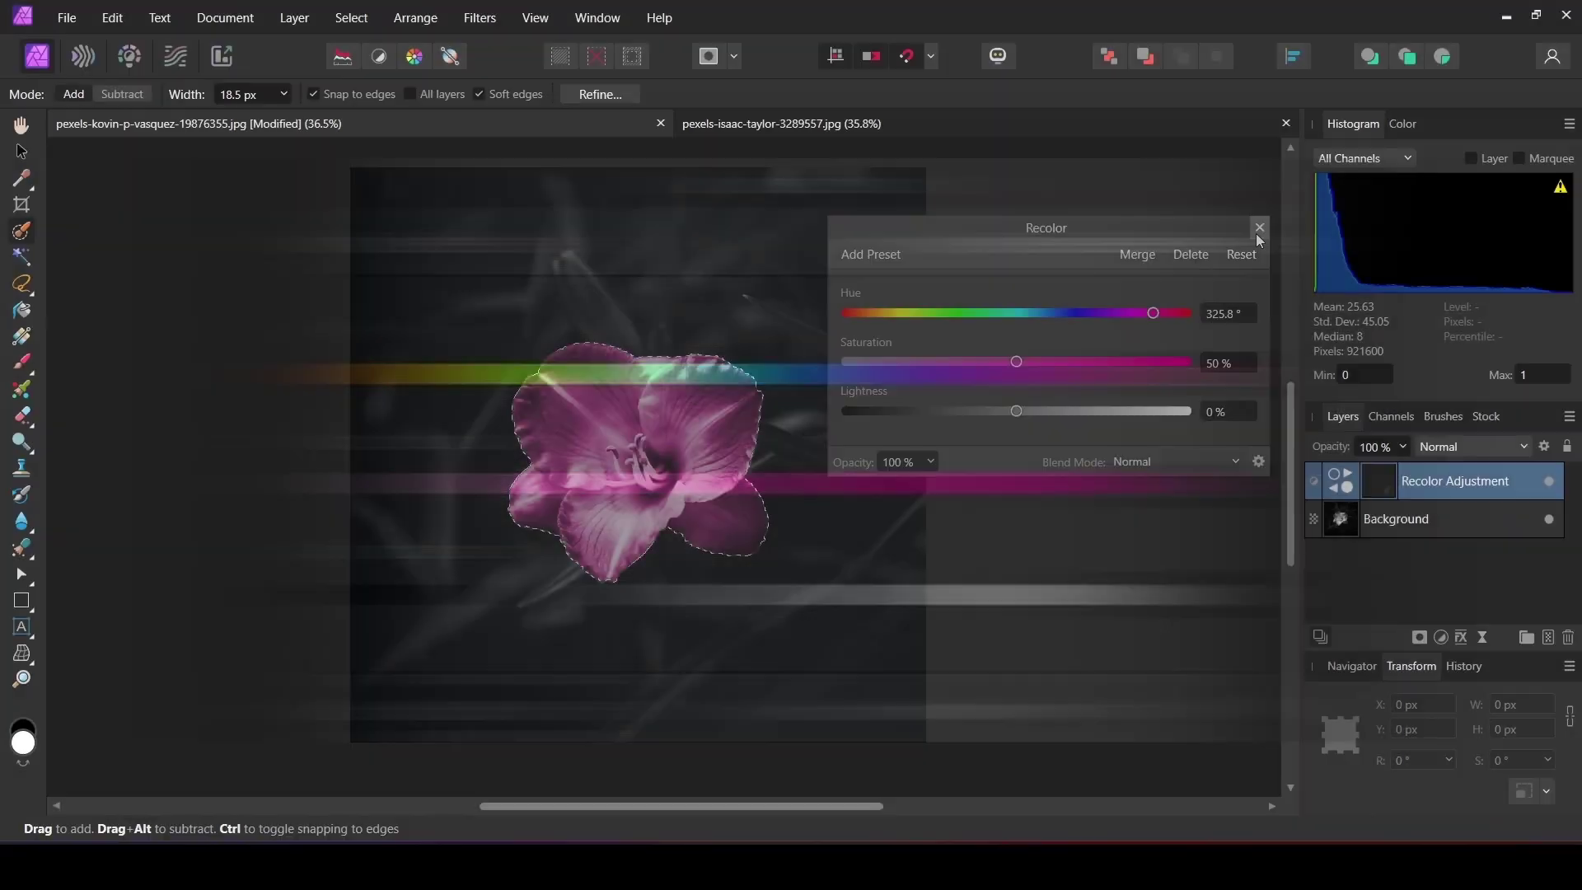
{"action": "left_click", "coordinate": [1256, 232]}
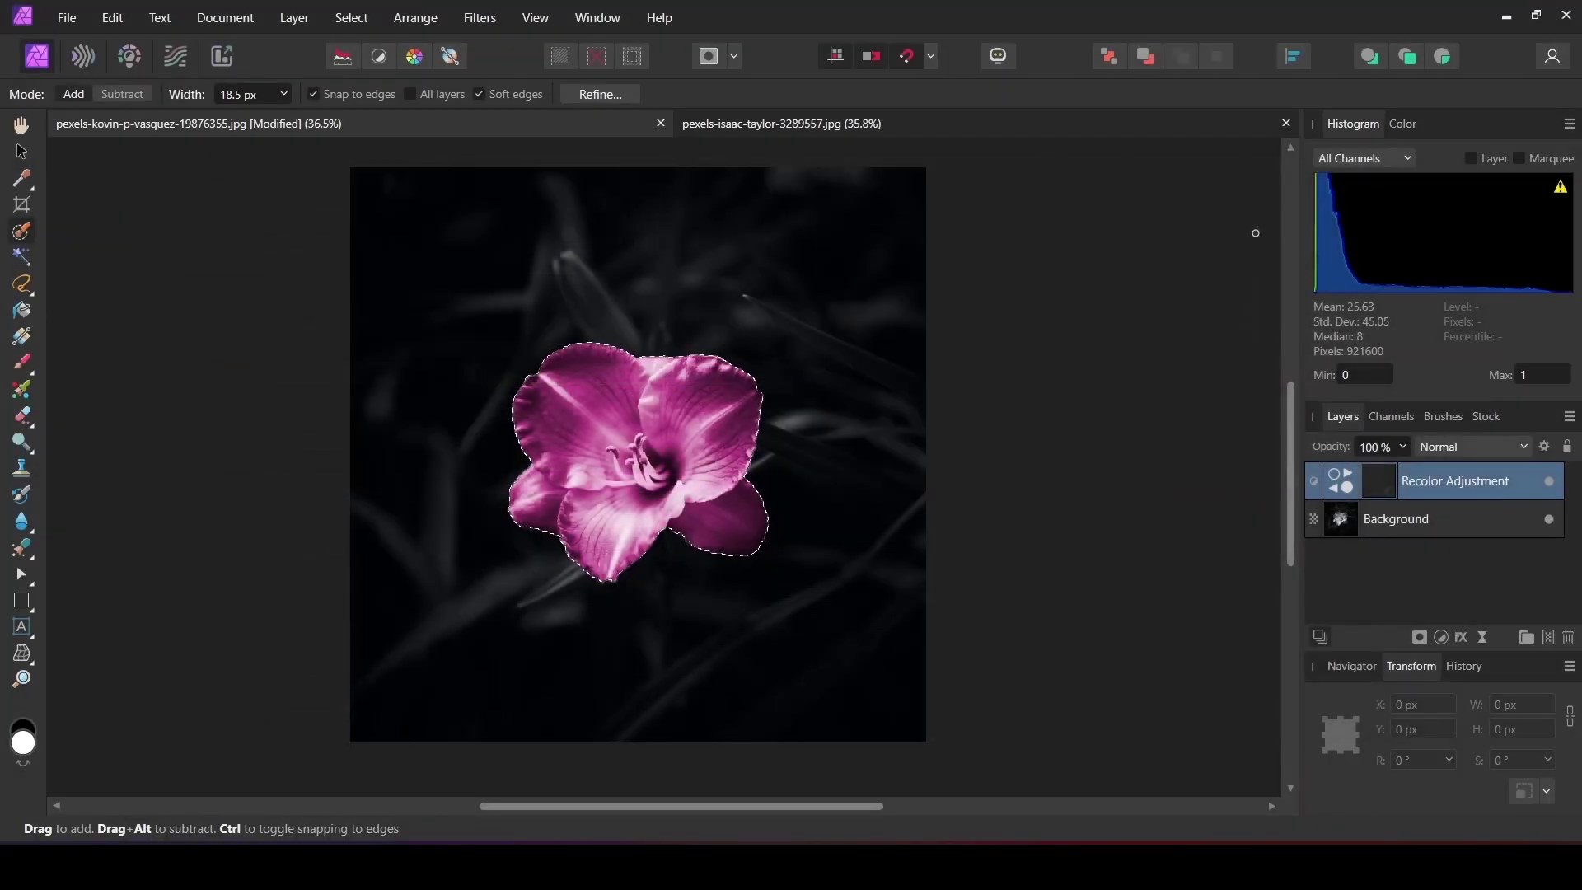
Step: Invert the pixel selection to cover the background and check it by editing the selection as a layer
{"action": "left_click", "coordinate": [350, 18]}
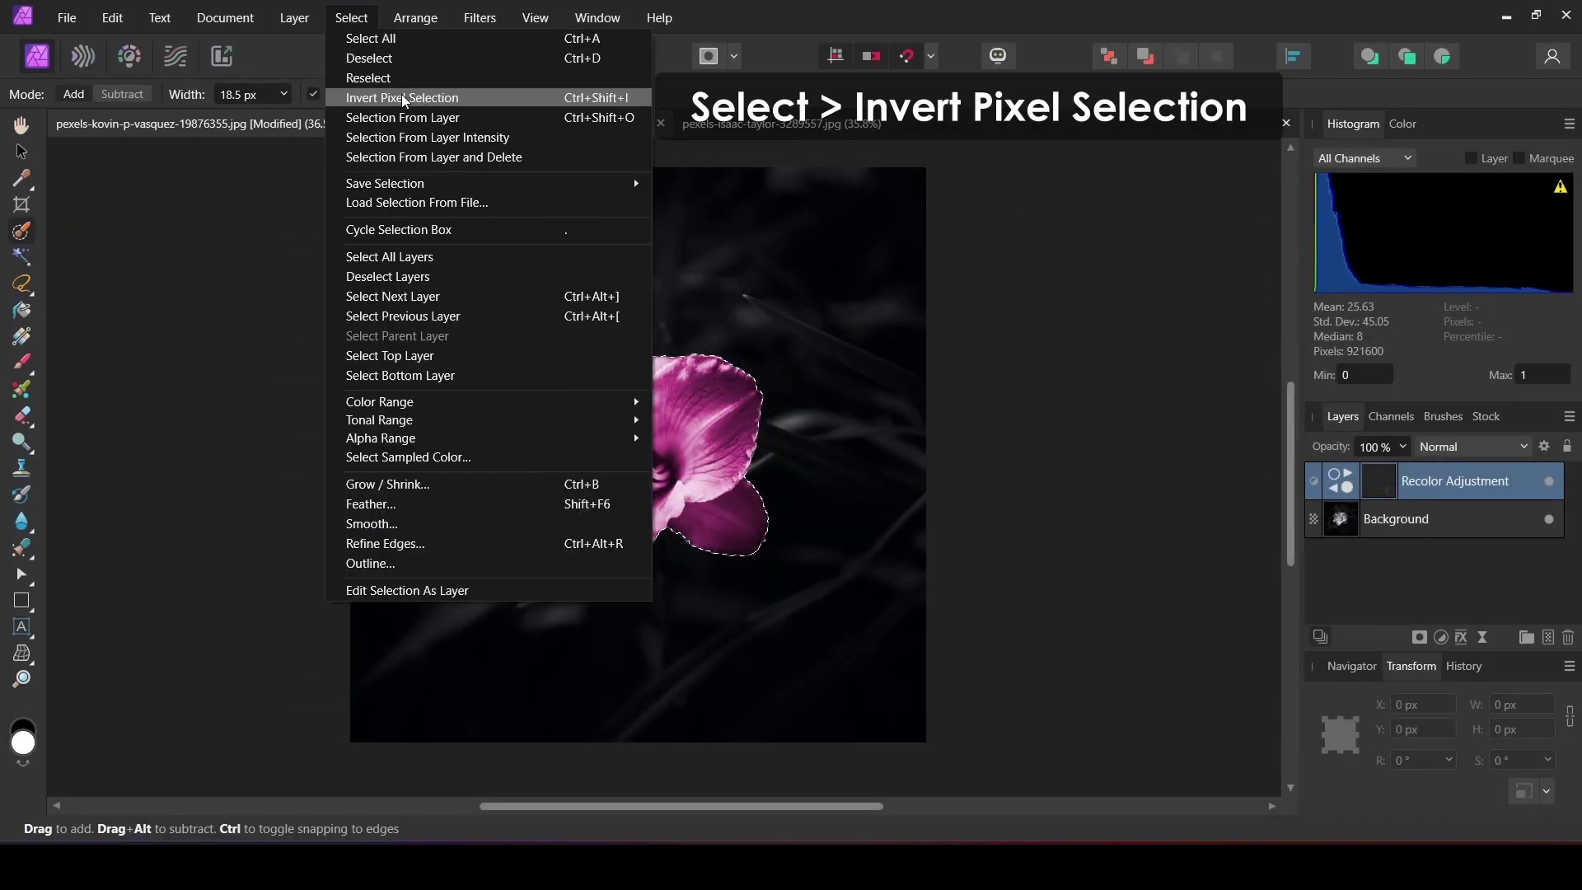
{"action": "left_click", "coordinate": [429, 98]}
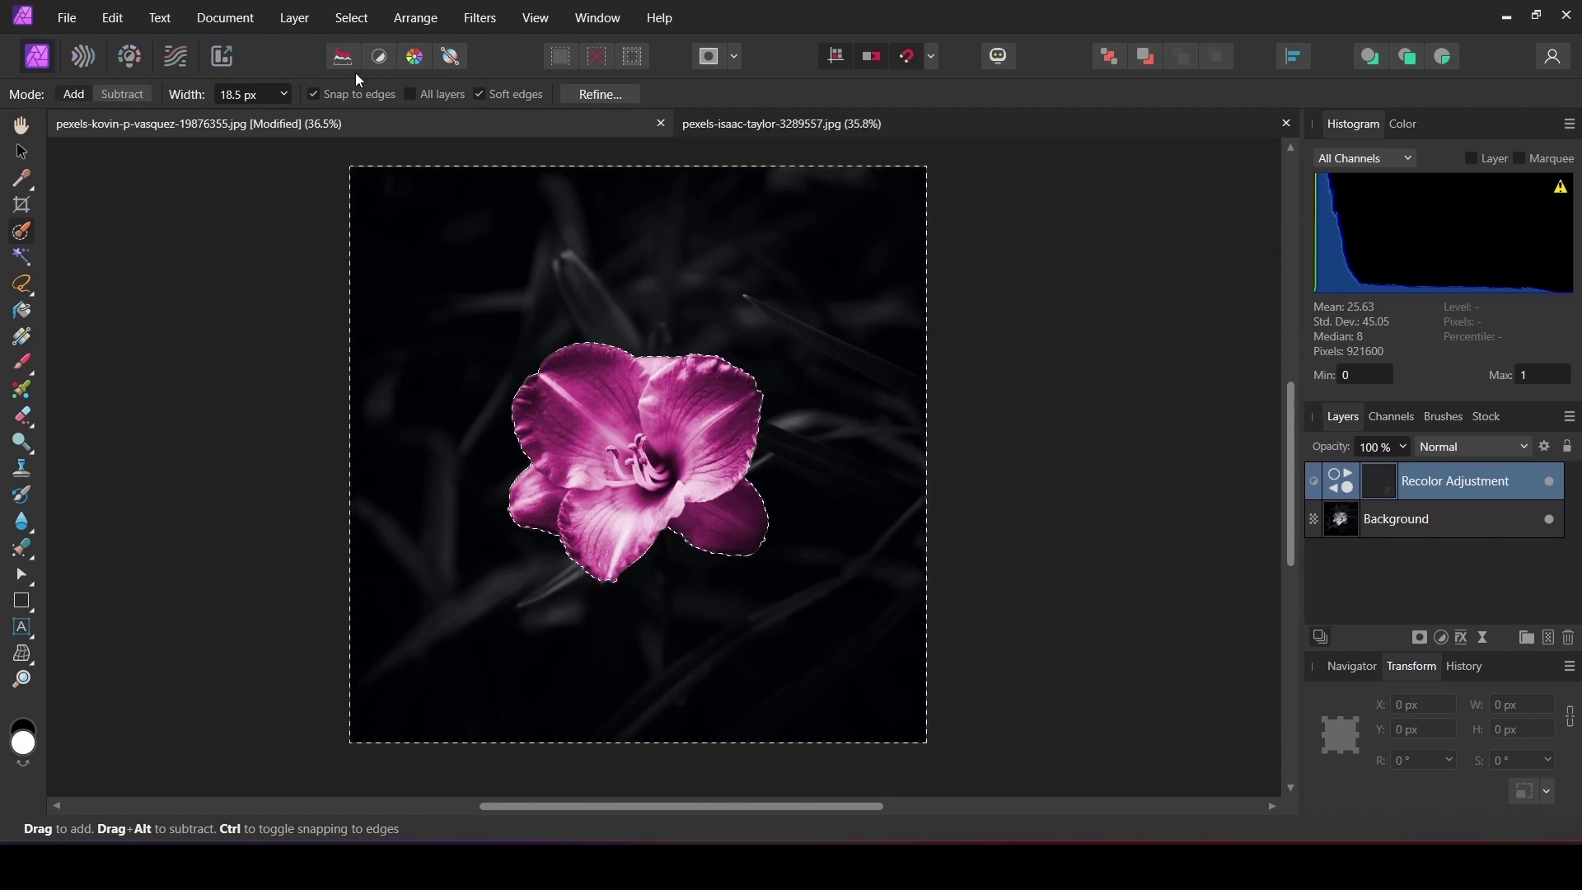
{"action": "left_click", "coordinate": [350, 18]}
{"action": "left_click", "coordinate": [411, 591]}
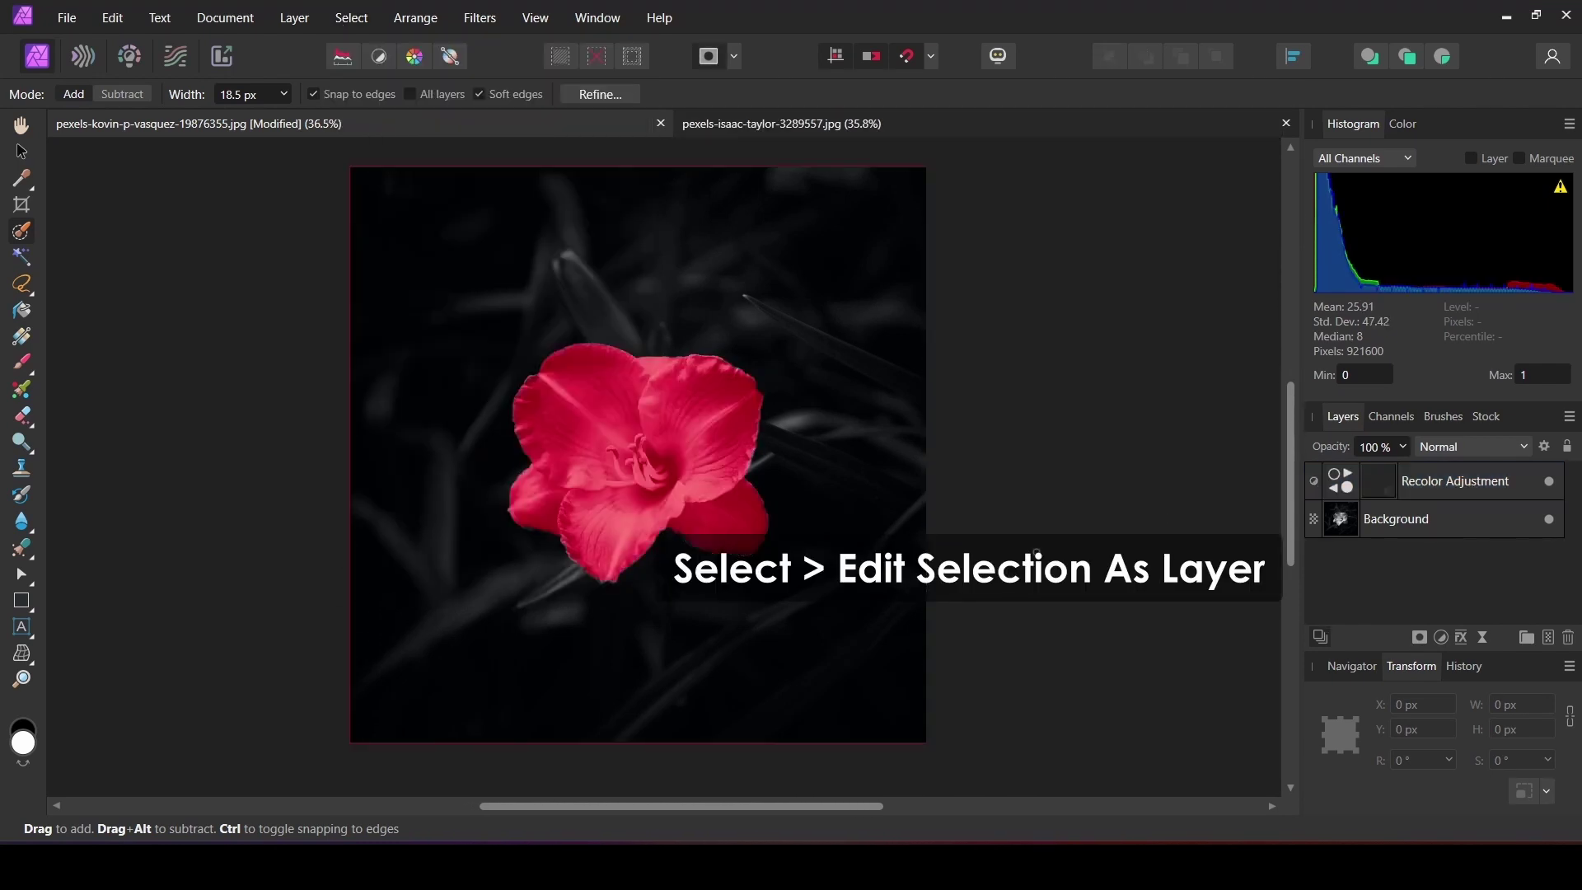
{"action": "key", "text": "q"}
Step: Add a Recolor adjustment to the selected background with hue 123.5° and saturation 50%
{"action": "left_click", "coordinate": [1436, 638]}
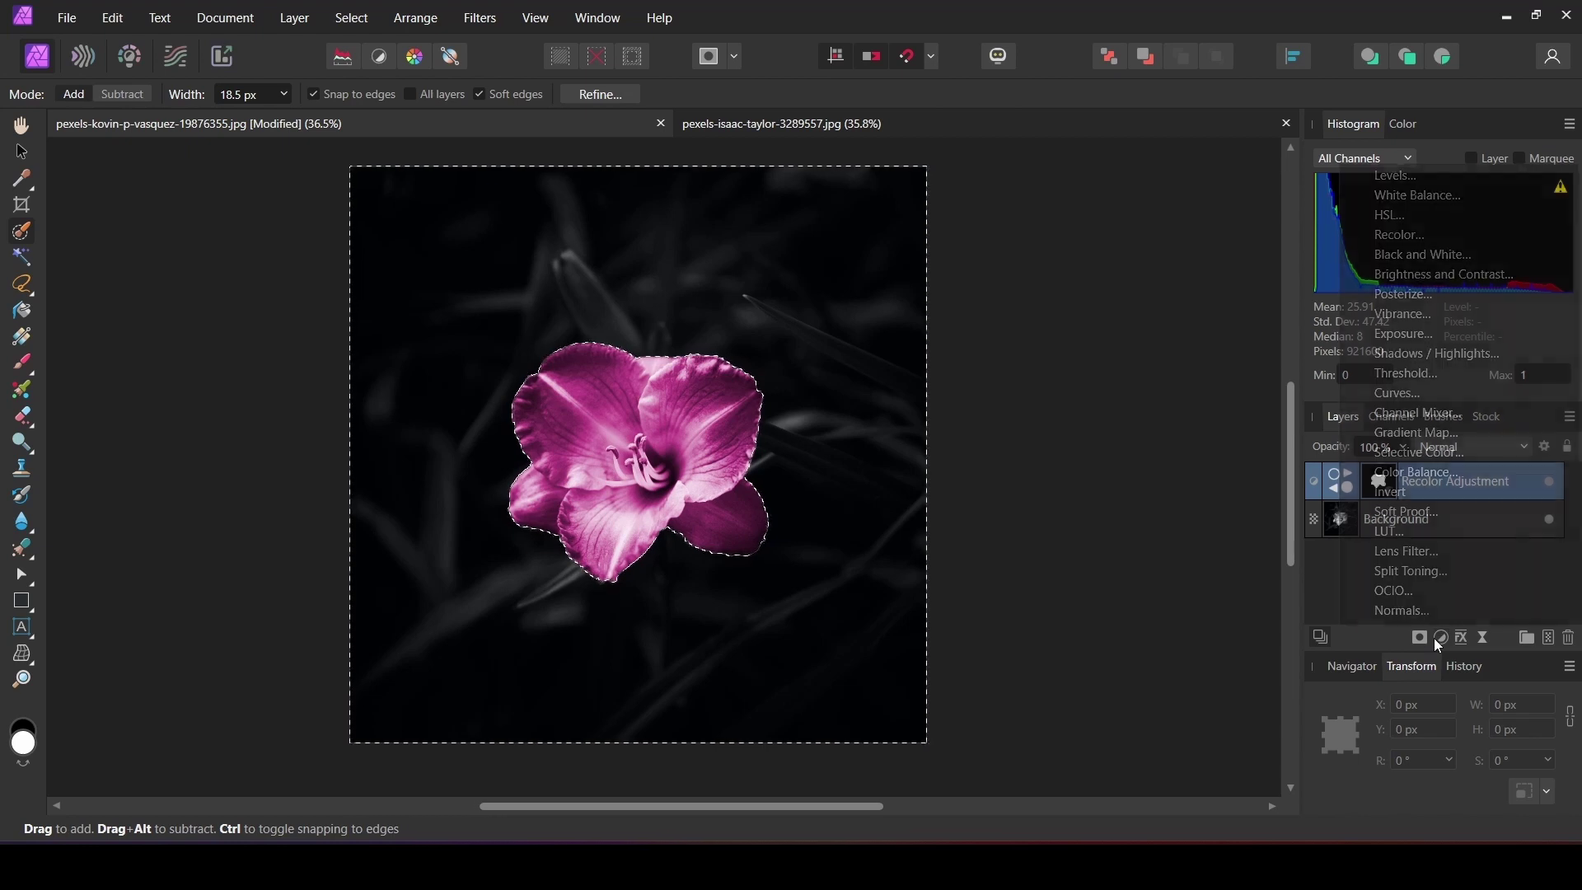
{"action": "left_click", "coordinate": [1395, 236]}
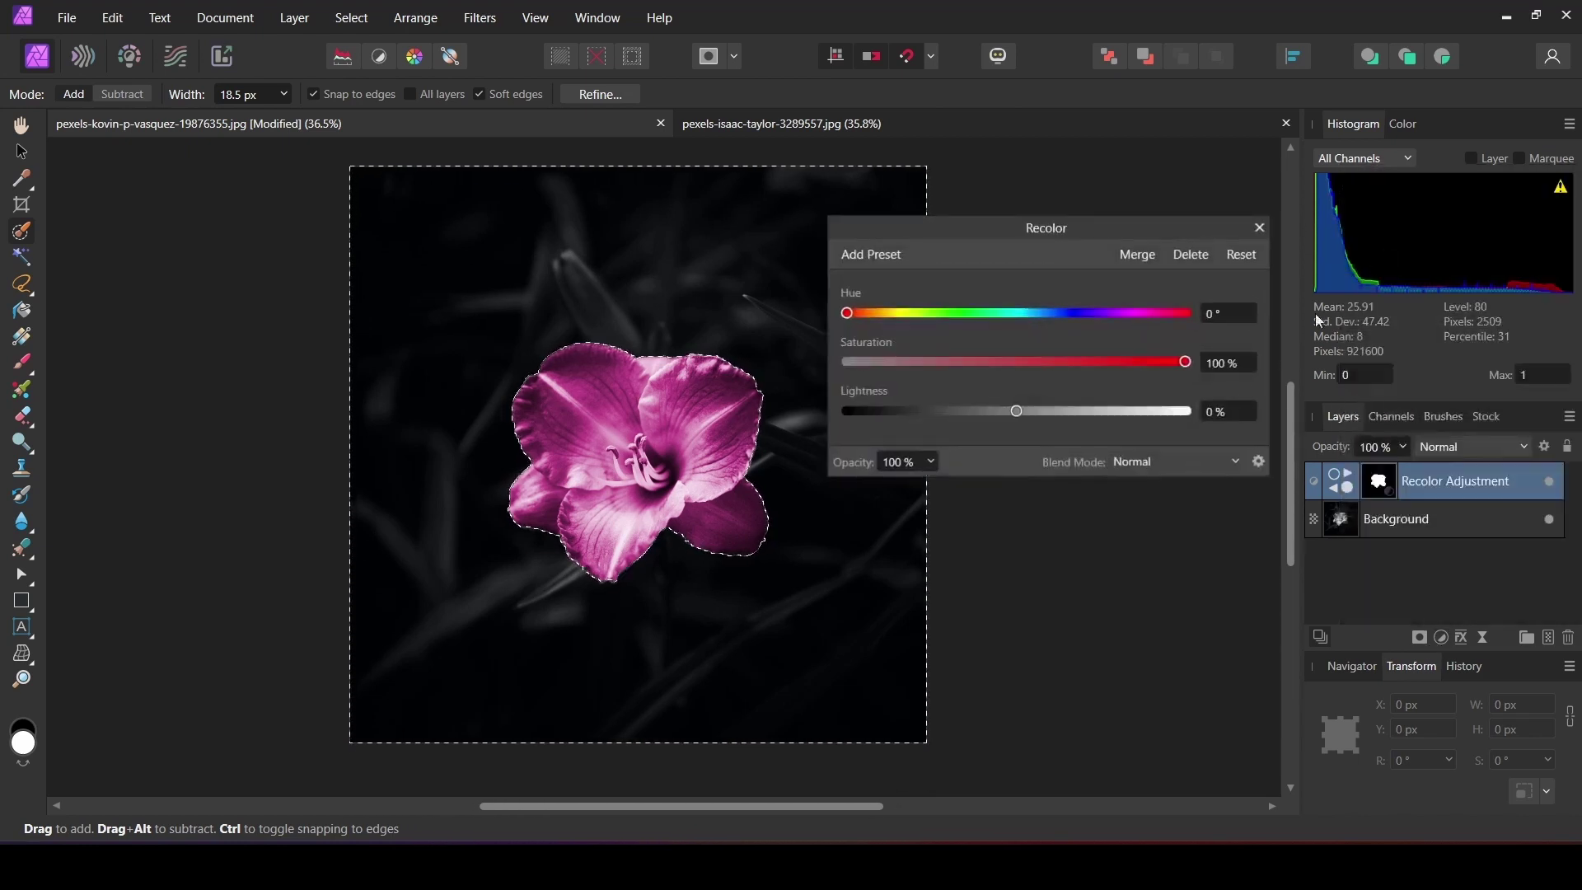
{"action": "left_click", "coordinate": [974, 314]}
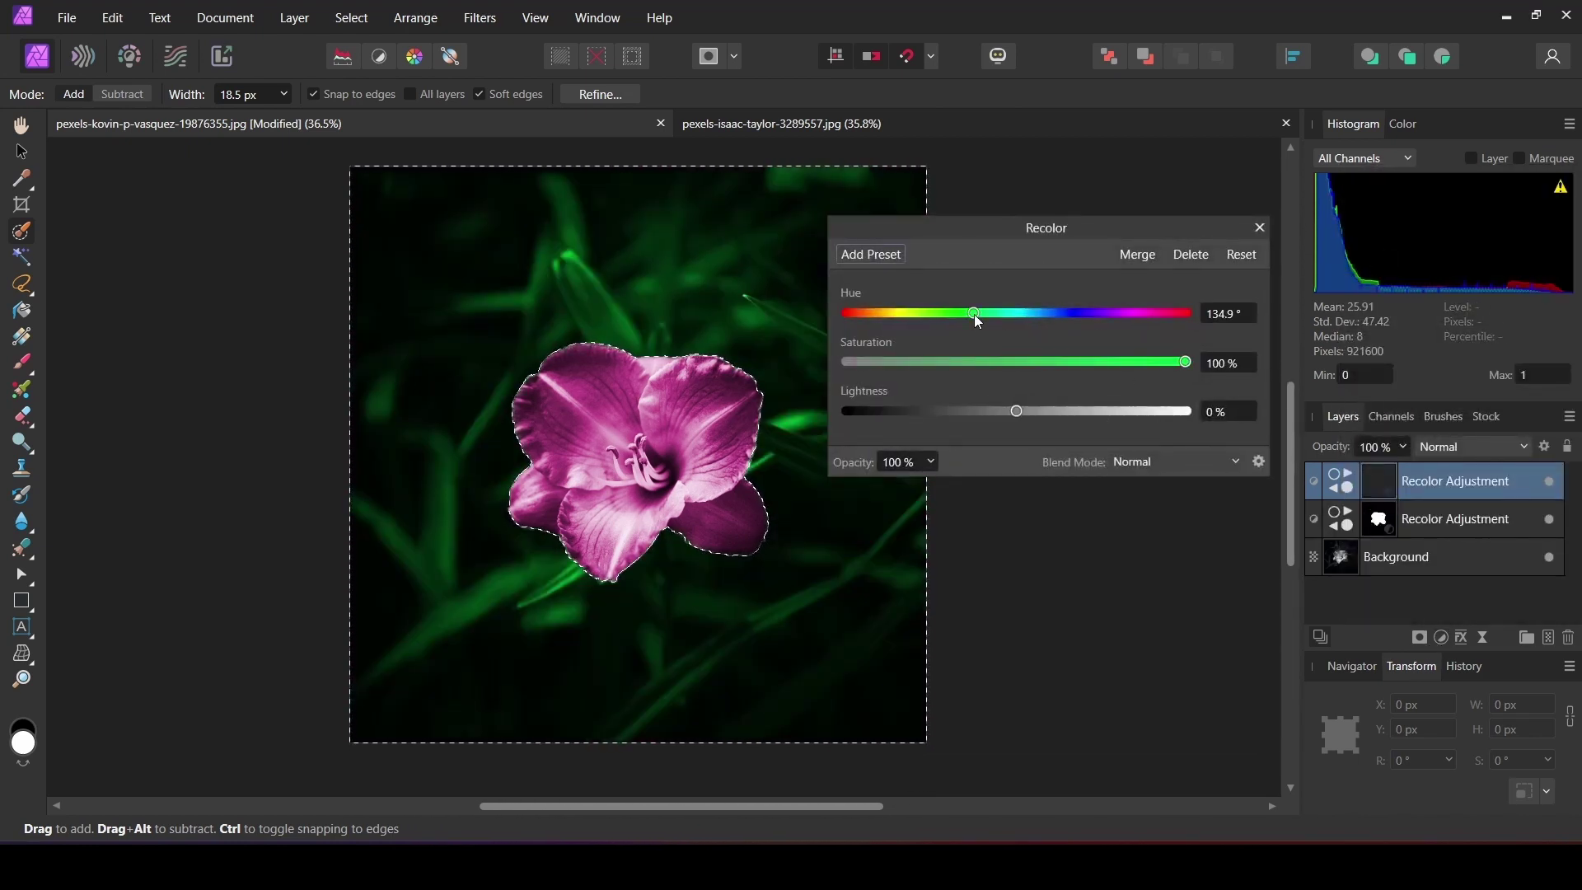
{"action": "left_click_drag", "start_coordinate": [1035, 365], "coordinate": [1015, 362]}
{"action": "left_click", "coordinate": [1016, 363]}
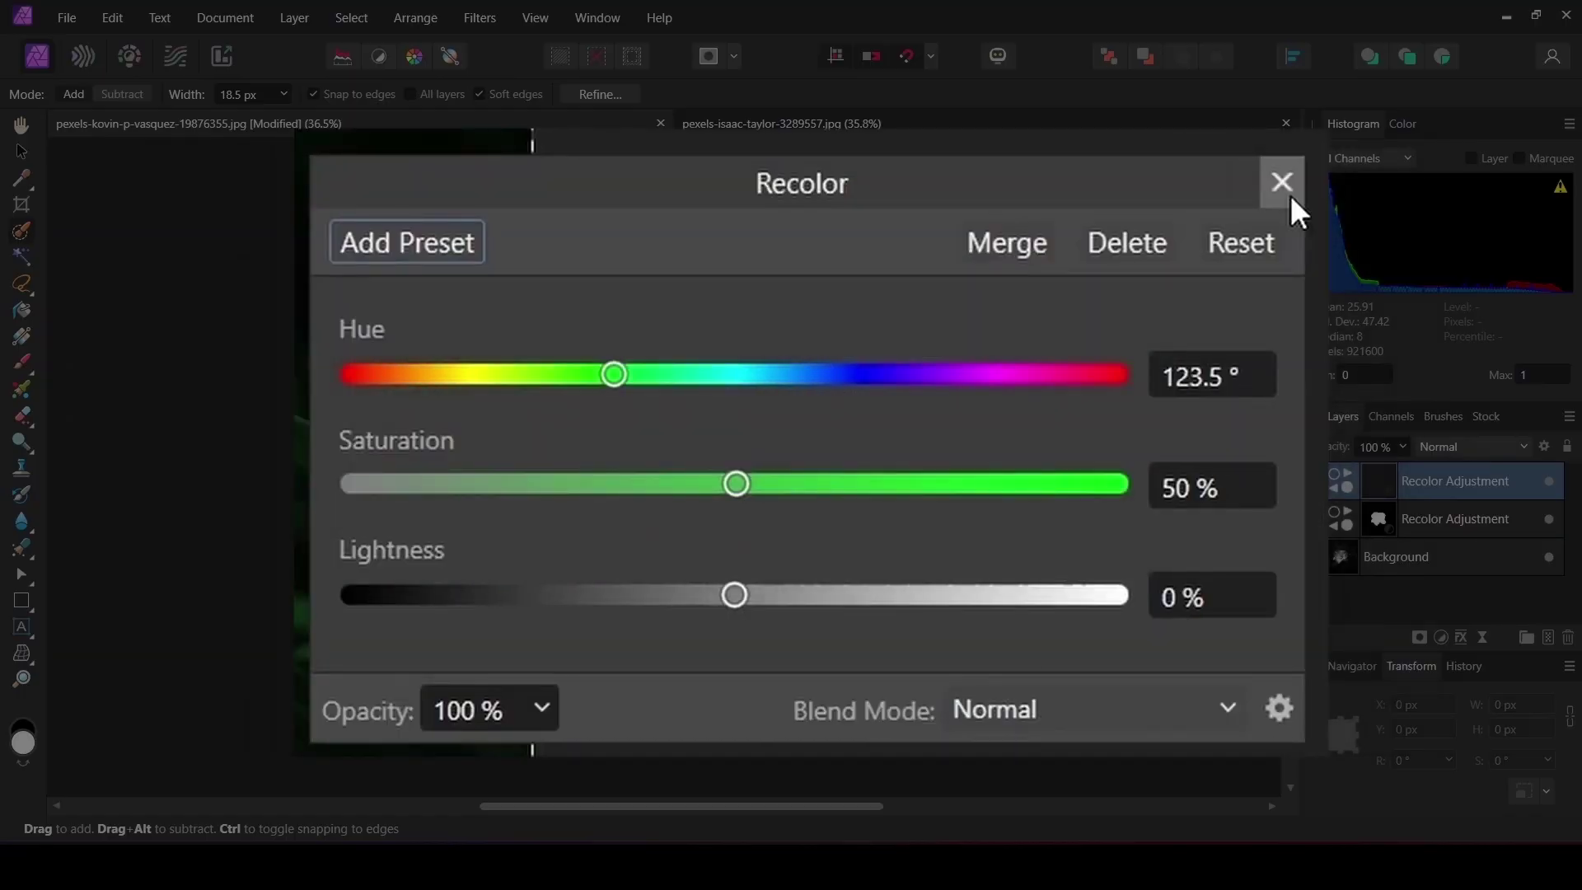
{"action": "left_click", "coordinate": [1288, 192]}
Step: Add a Brightness / Contrast adjustment to the background with 30% brightness and -51% contrast, and clear the selection
{"action": "left_click", "coordinate": [1441, 638]}
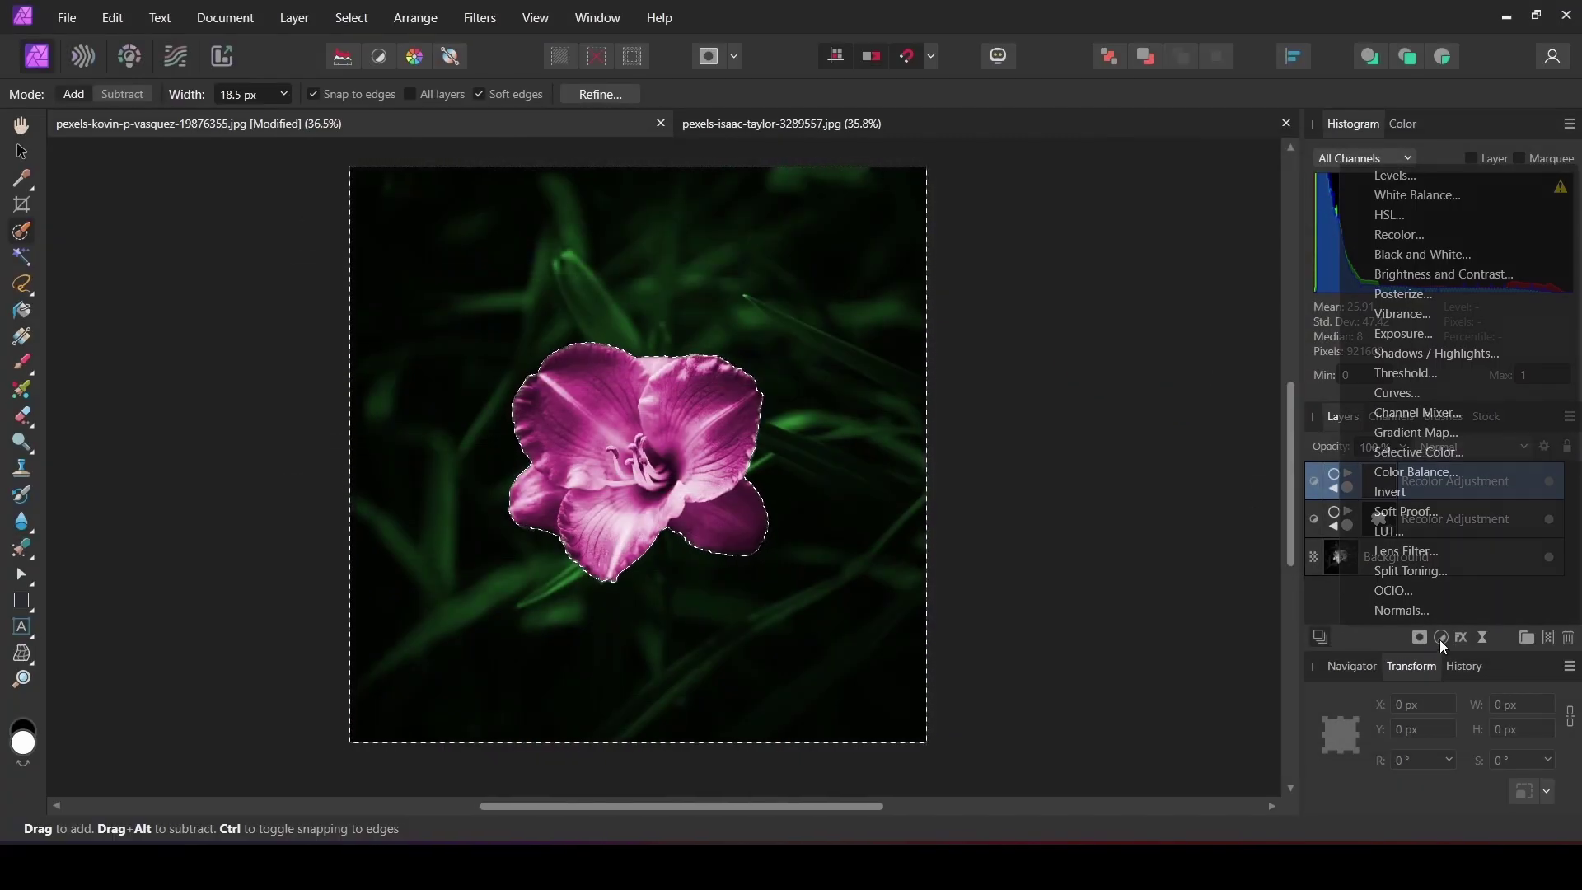
{"action": "left_click", "coordinate": [1456, 277]}
{"action": "left_click_drag", "start_coordinate": [1014, 353], "coordinate": [1084, 353]}
{"action": "left_click_drag", "start_coordinate": [1014, 393], "coordinate": [969, 393]}
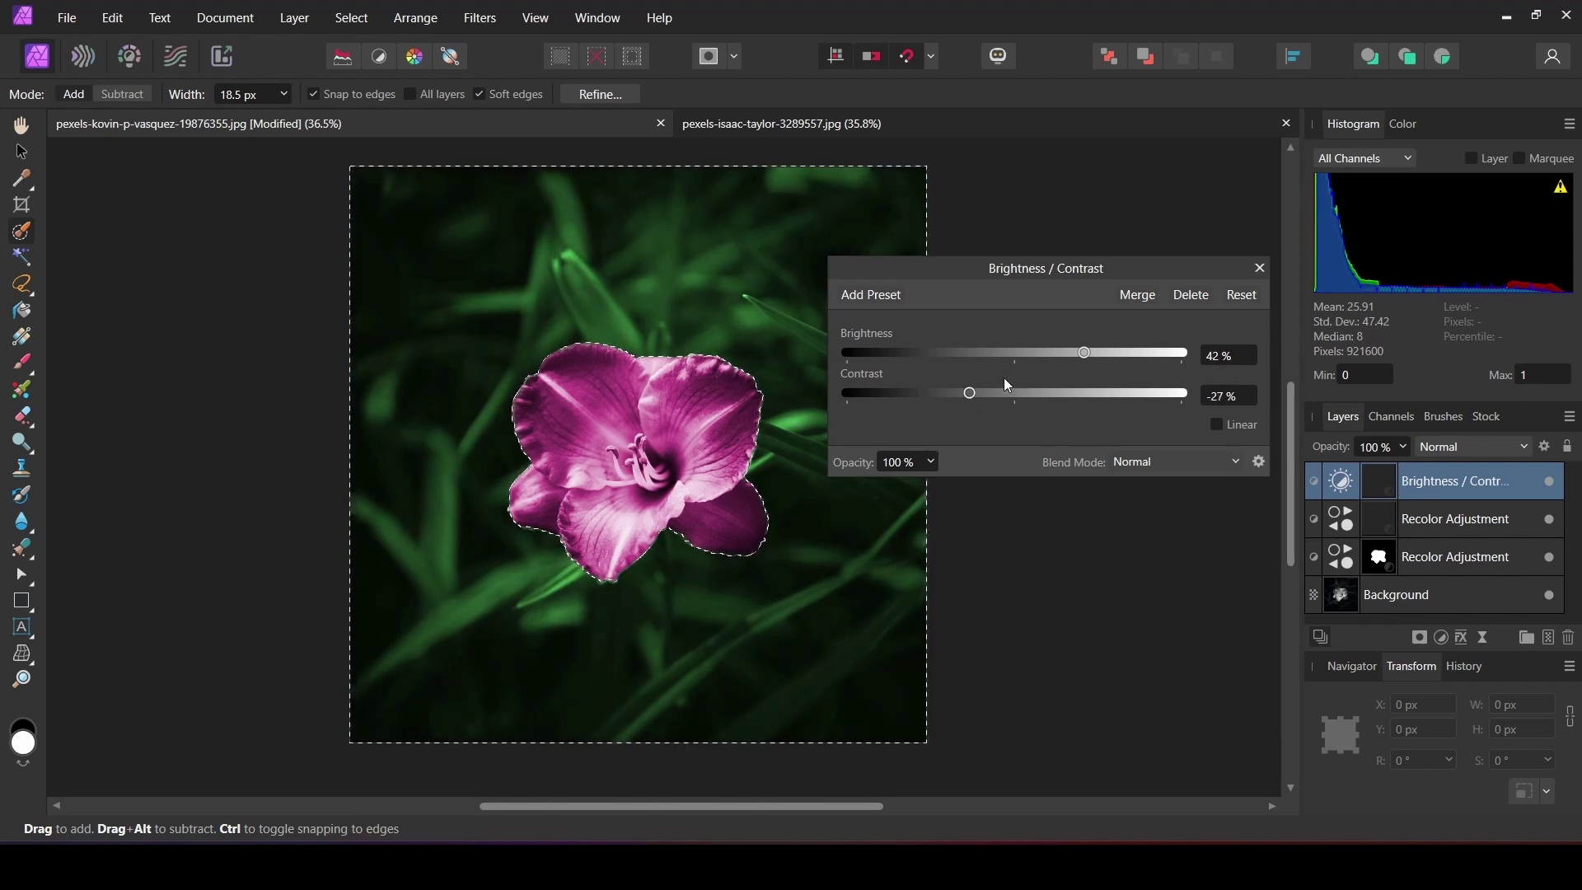
{"action": "left_click_drag", "start_coordinate": [1068, 354], "coordinate": [1065, 354]}
{"action": "left_click_drag", "start_coordinate": [970, 393], "coordinate": [926, 394]}
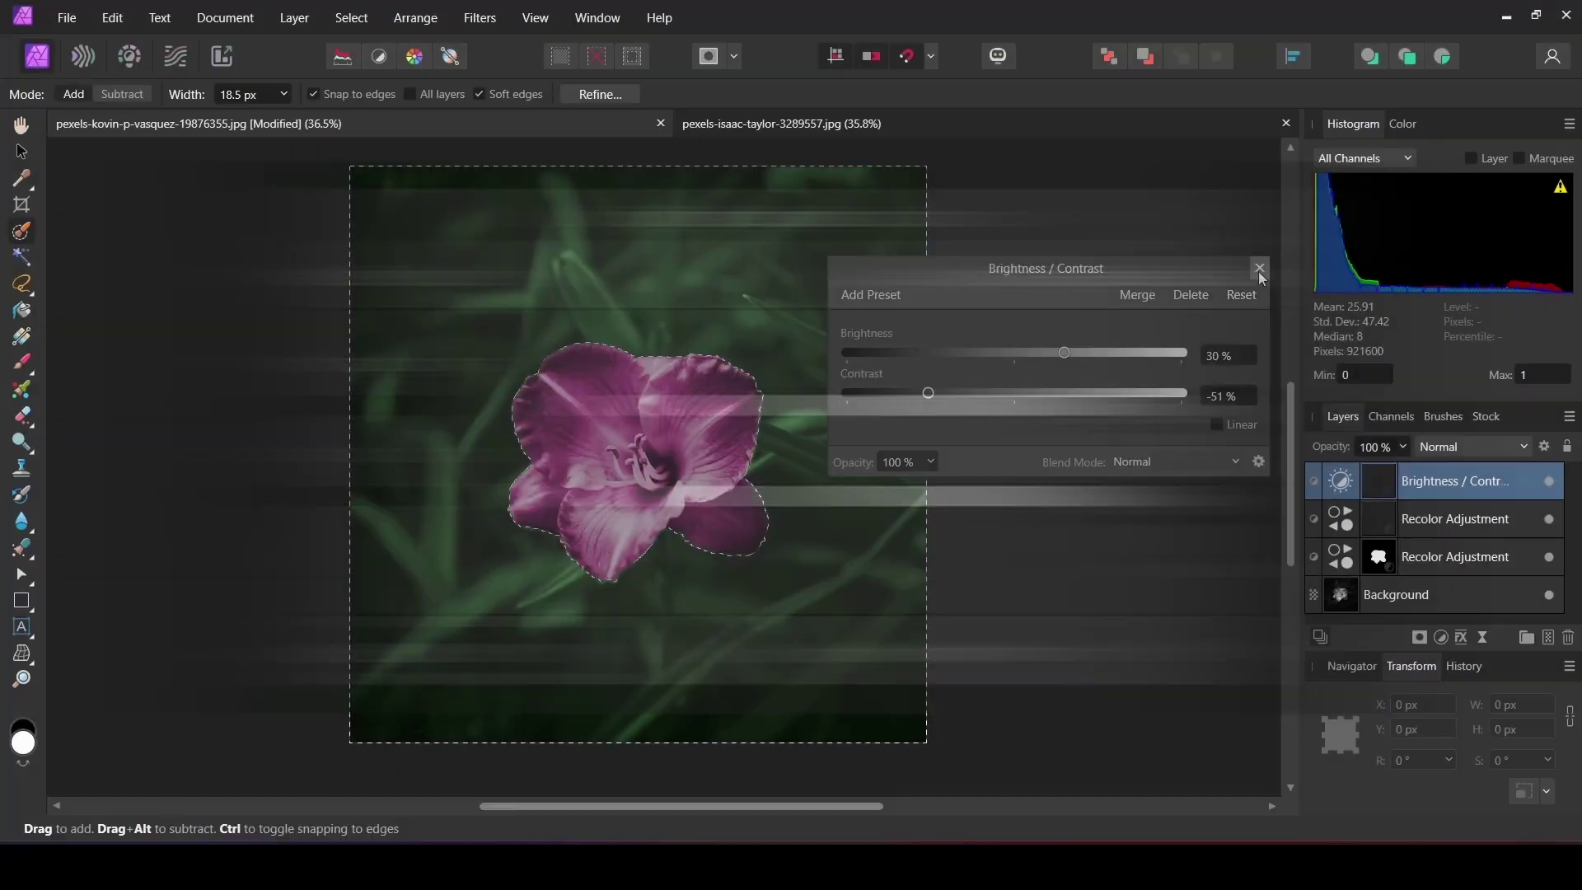
{"action": "left_click", "coordinate": [1257, 270]}
{"action": "left_click", "coordinate": [351, 17]}
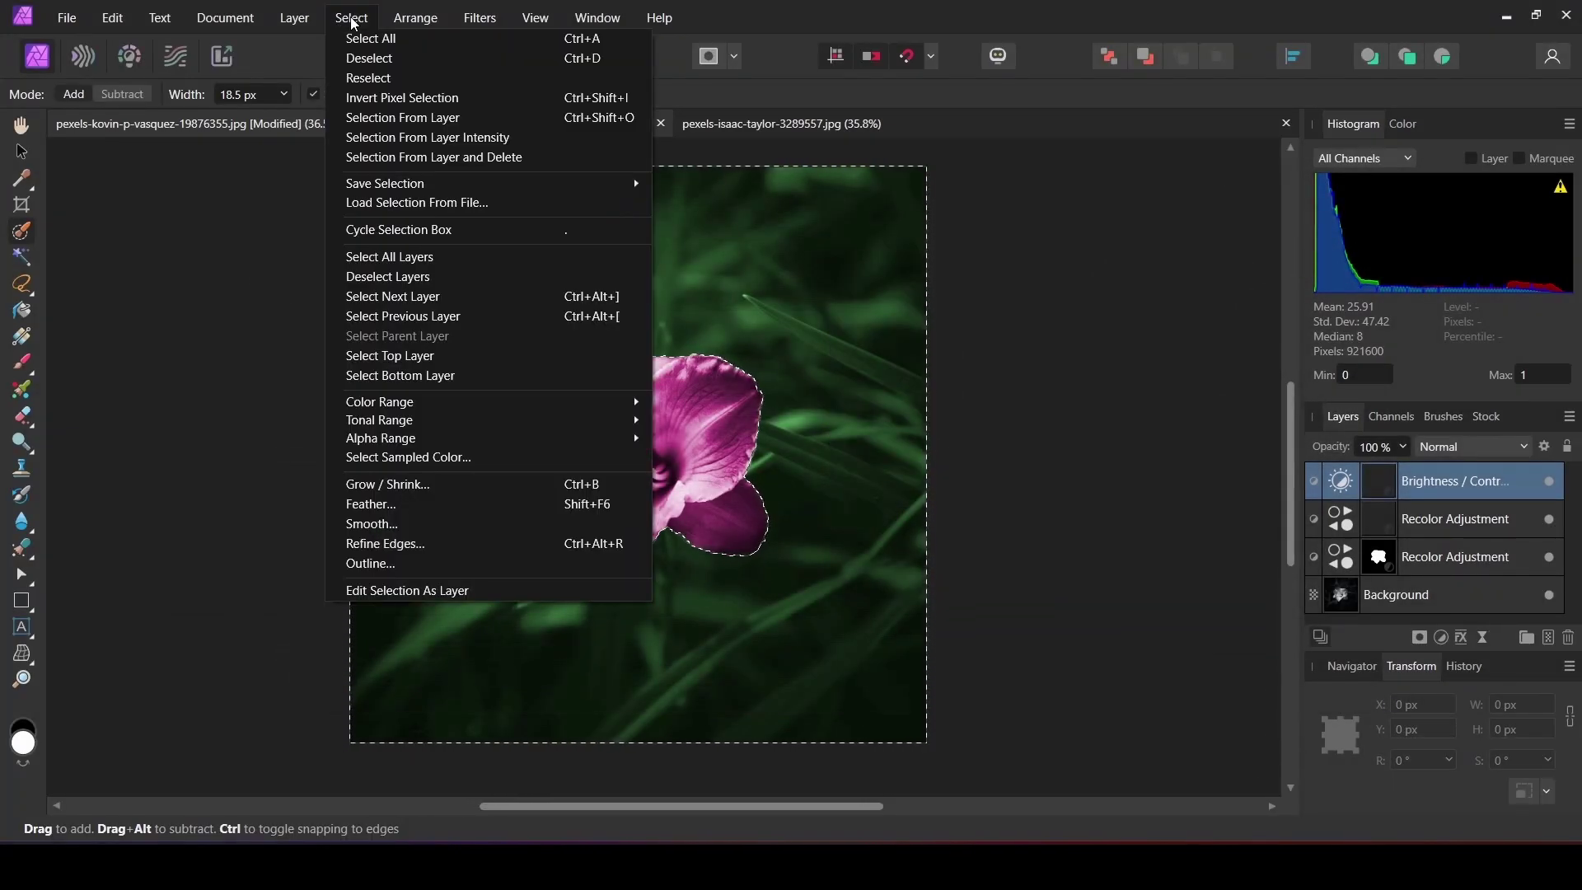
{"action": "left_click", "coordinate": [362, 59]}
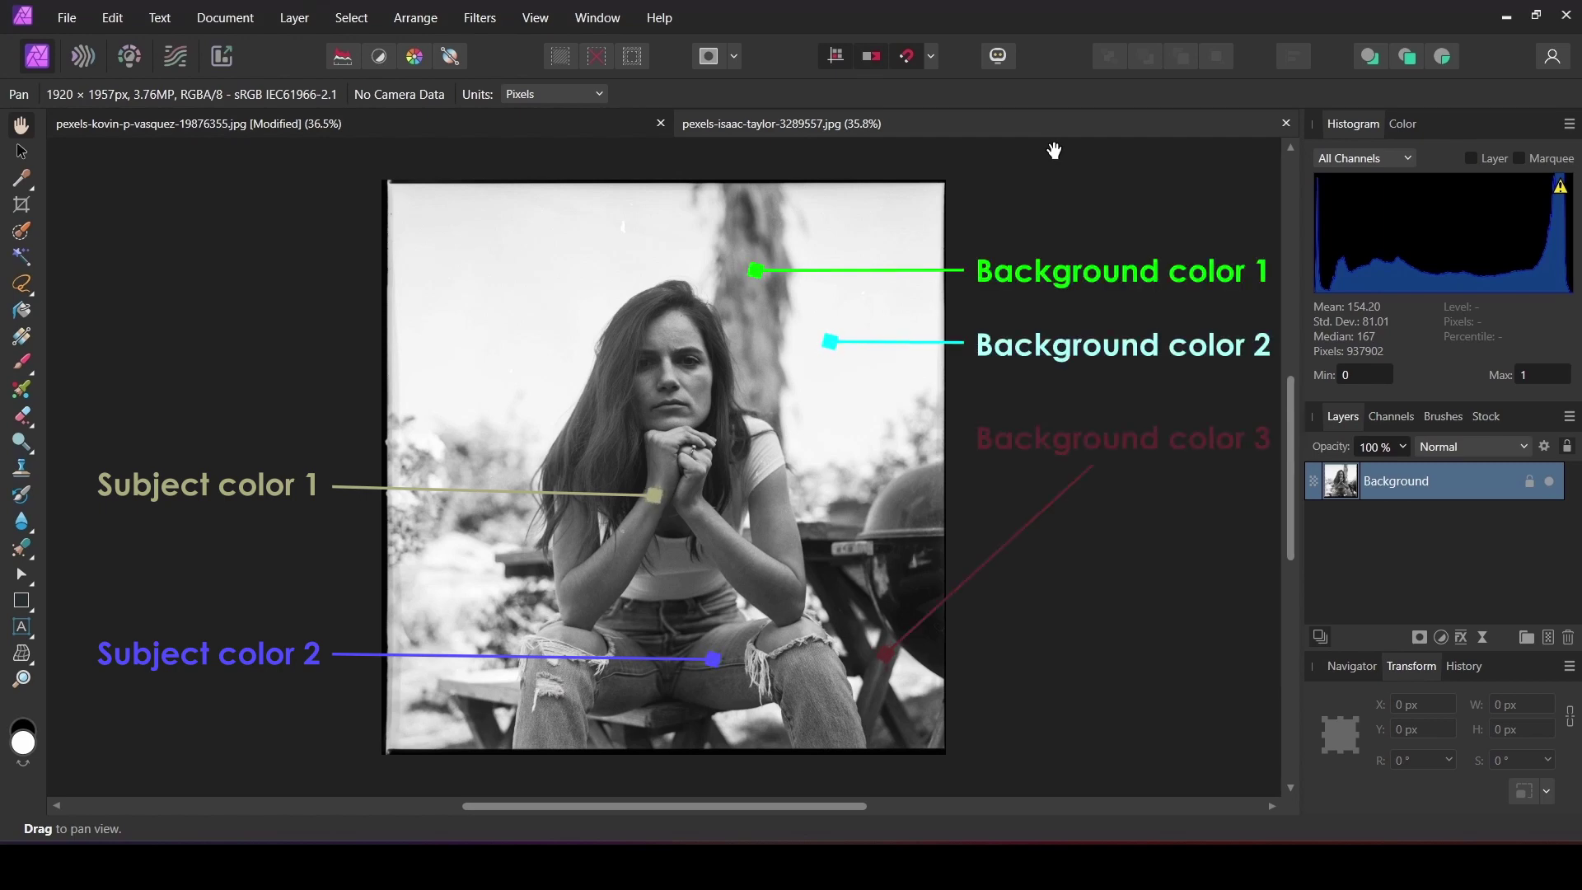
Step: Duplicate the portrait photo's Background layer and select the woman's jeans with the Selection Brush, subtracting the overspill
{"action": "key", "text": "ctrl+j"}
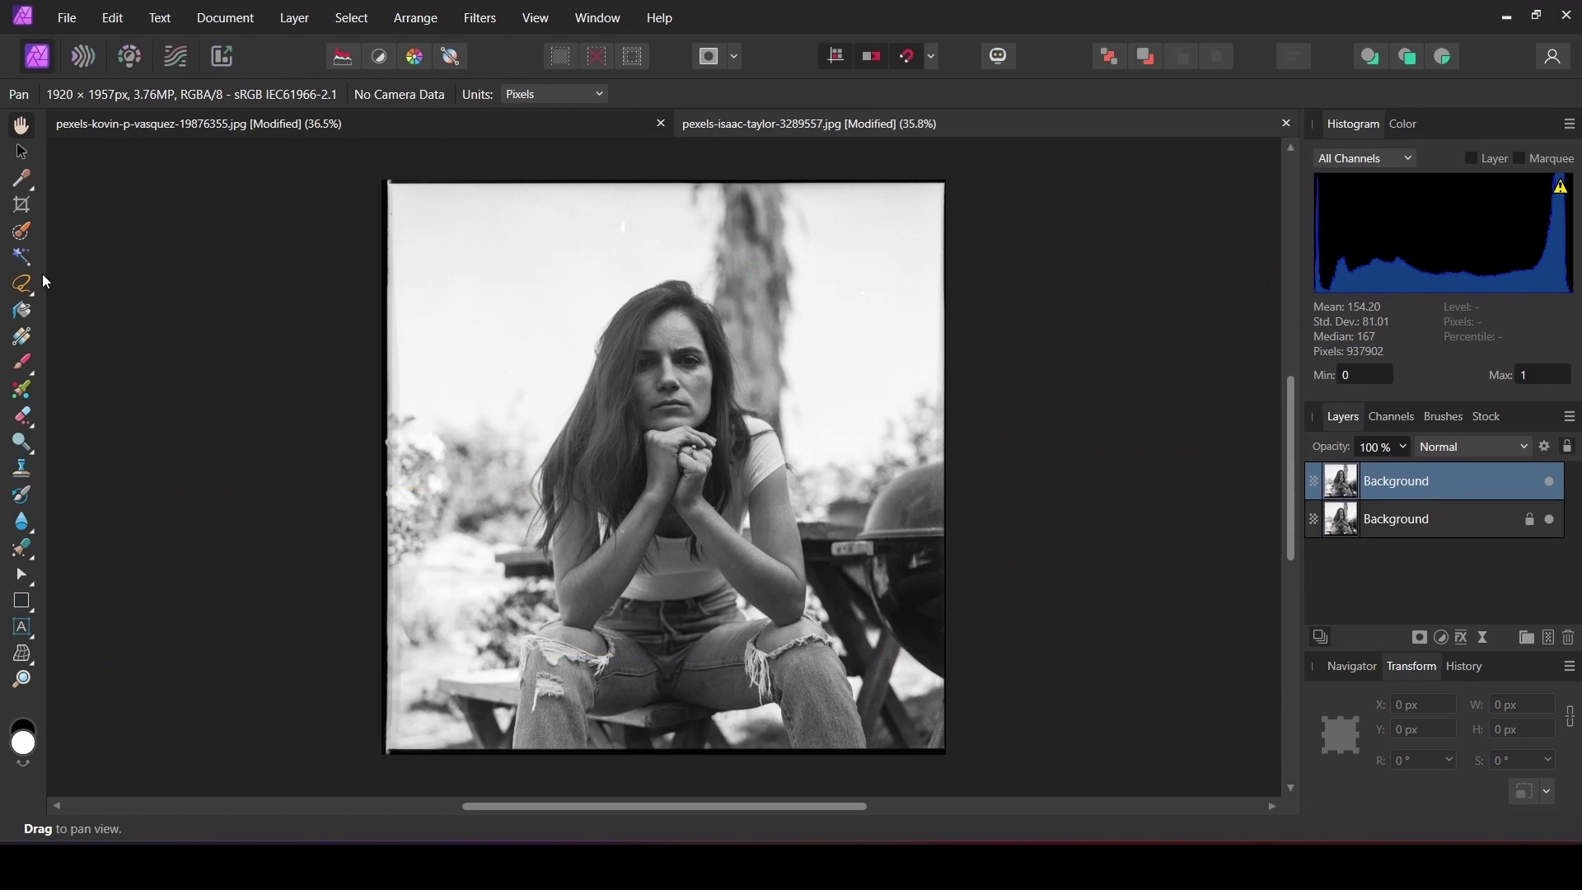
{"action": "left_click", "coordinate": [15, 240]}
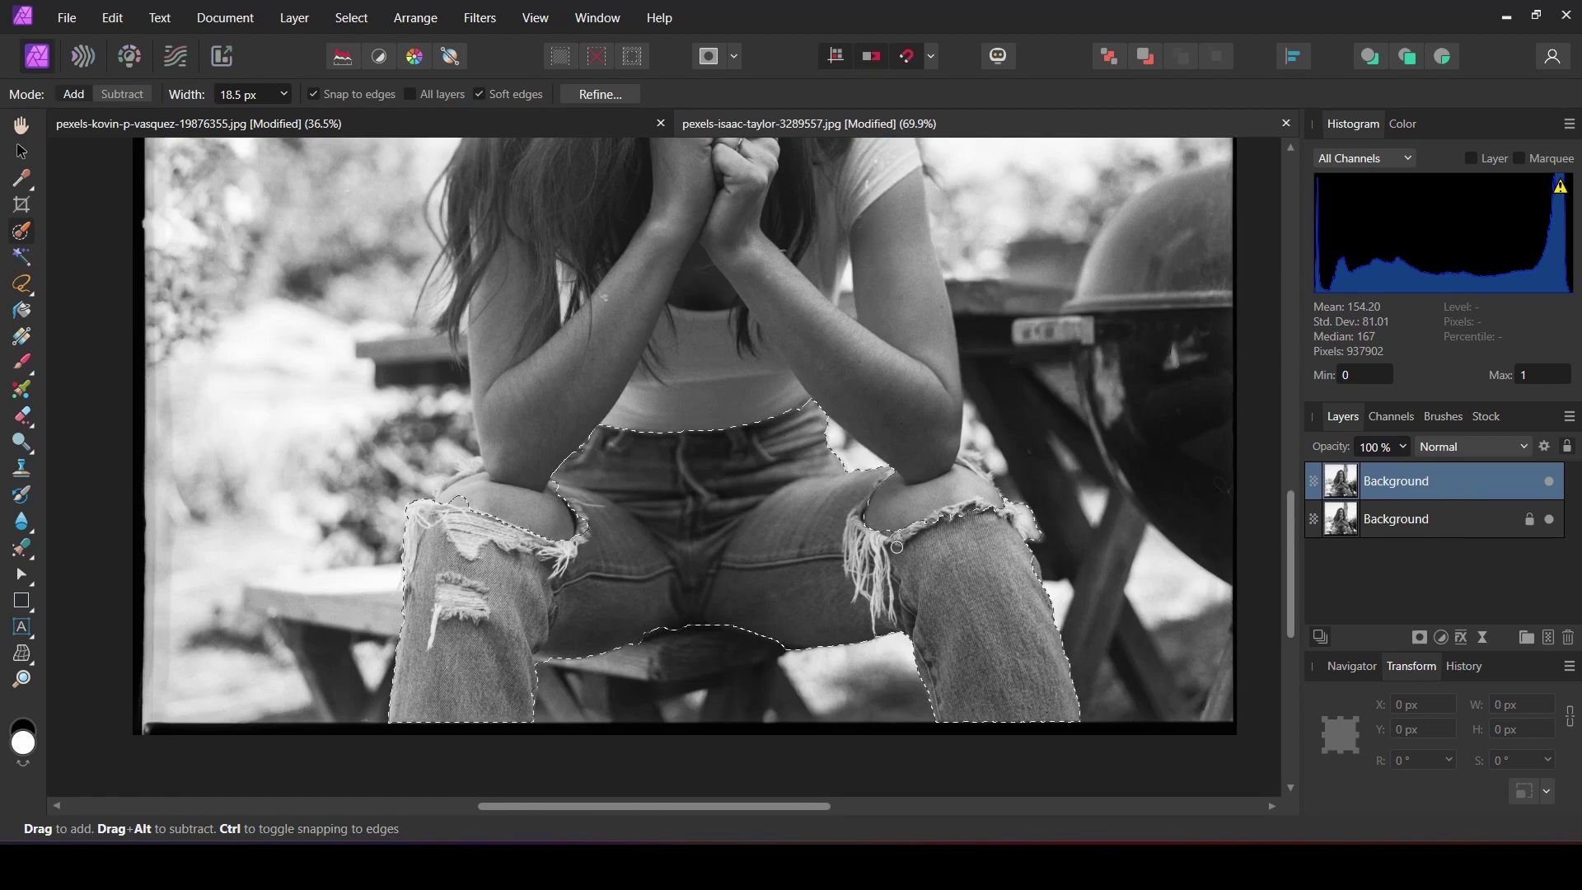
{"action": "left_click", "coordinate": [122, 94]}
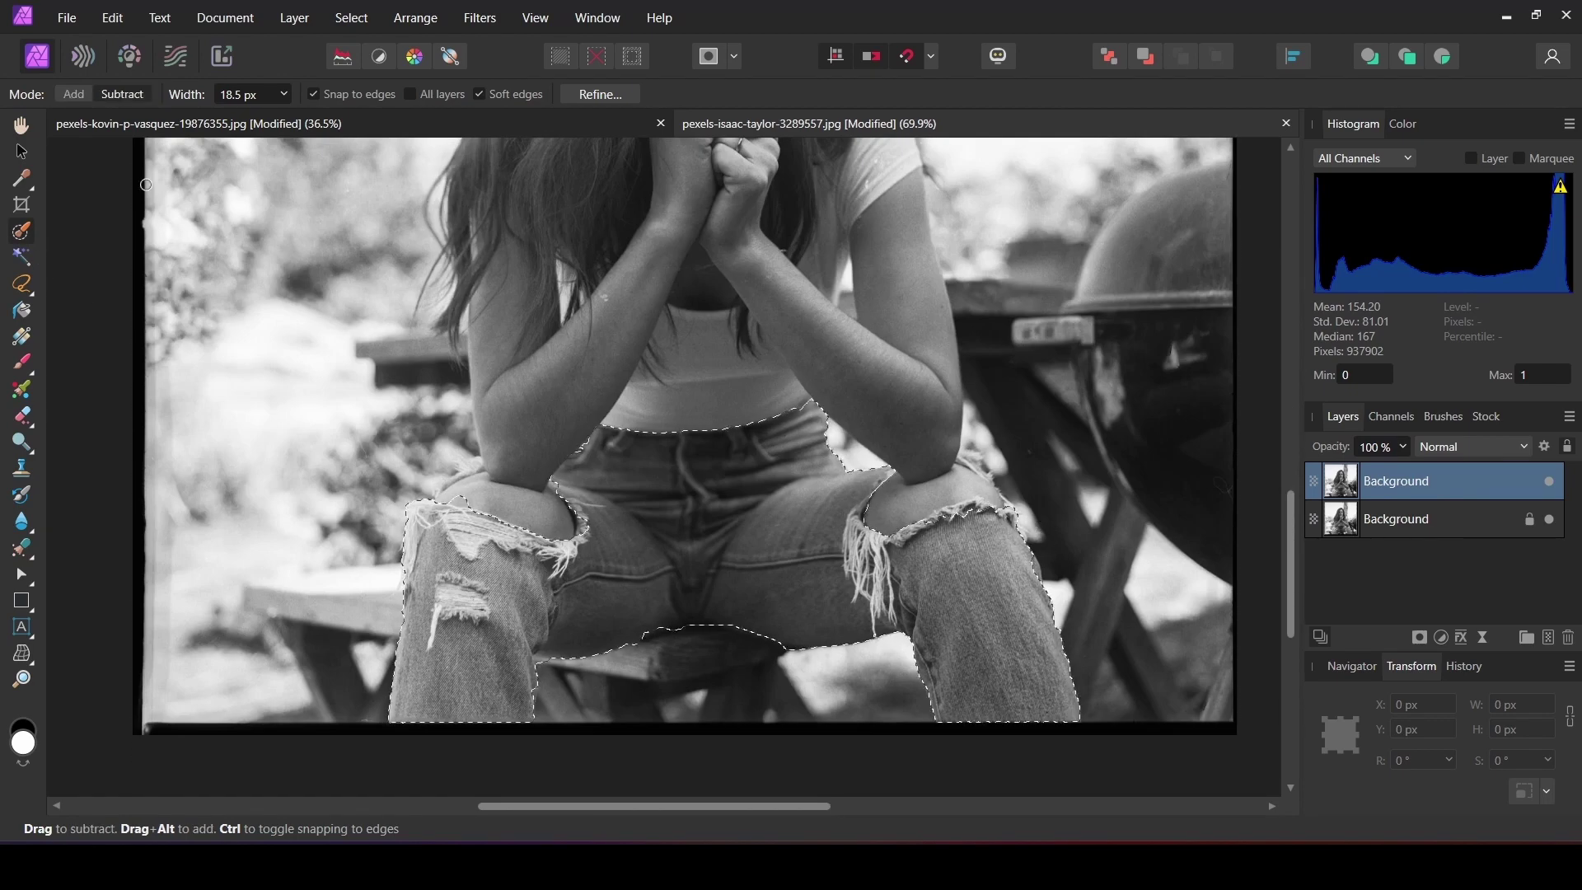
{"action": "left_click", "coordinate": [73, 94]}
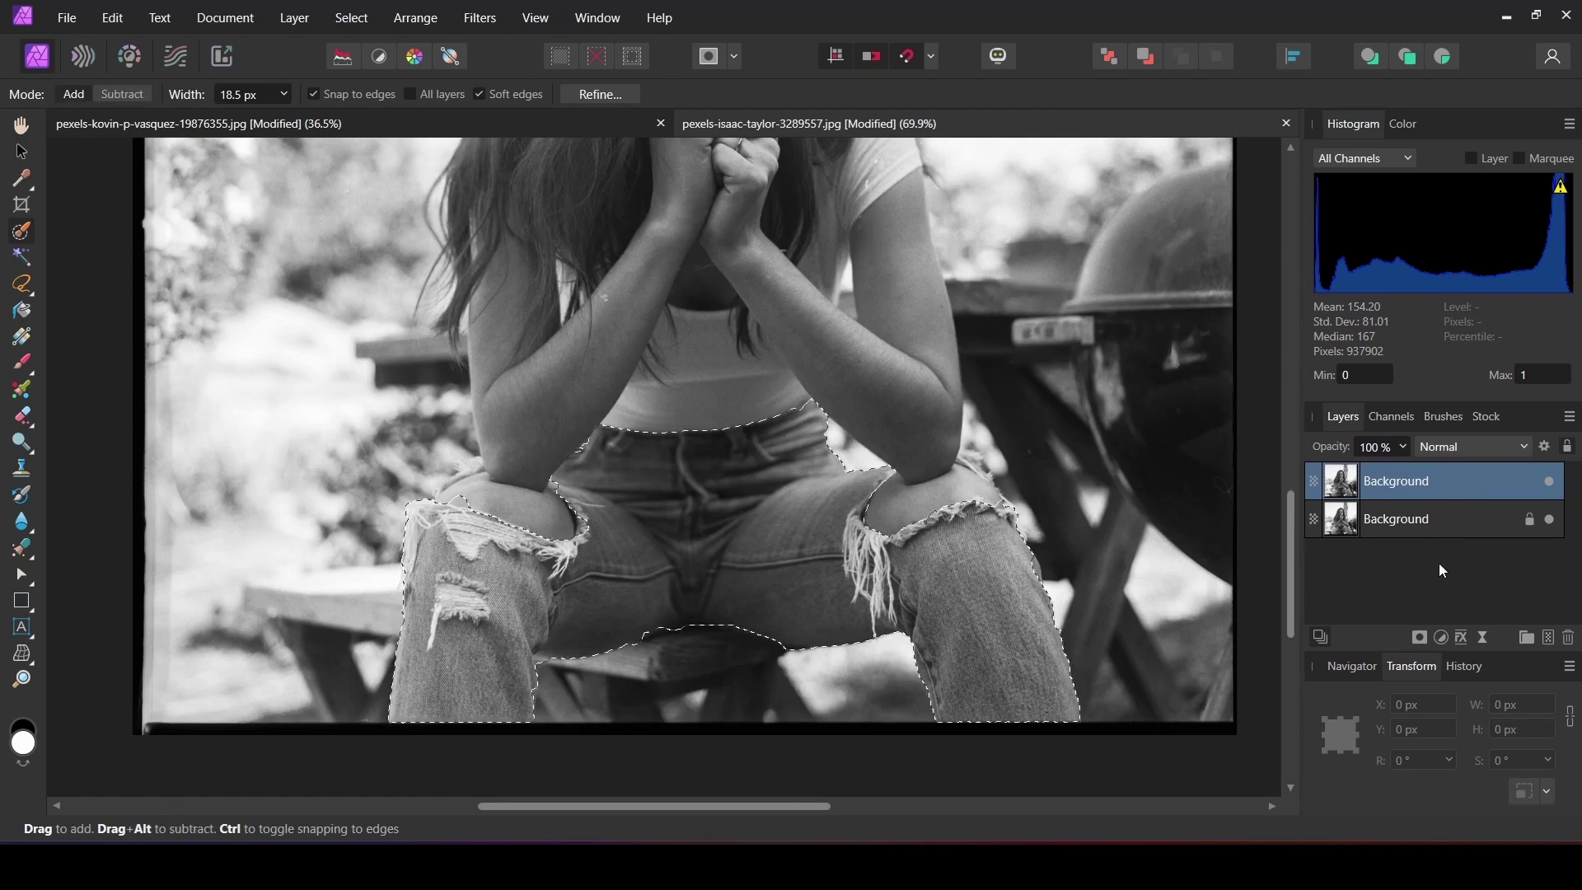
Step: Add a pixel layer and paint the selected jeans dark blue (RGB 0, 0, 126) with a brush enlarged to 225.1 px
{"action": "left_click", "coordinate": [1548, 637]}
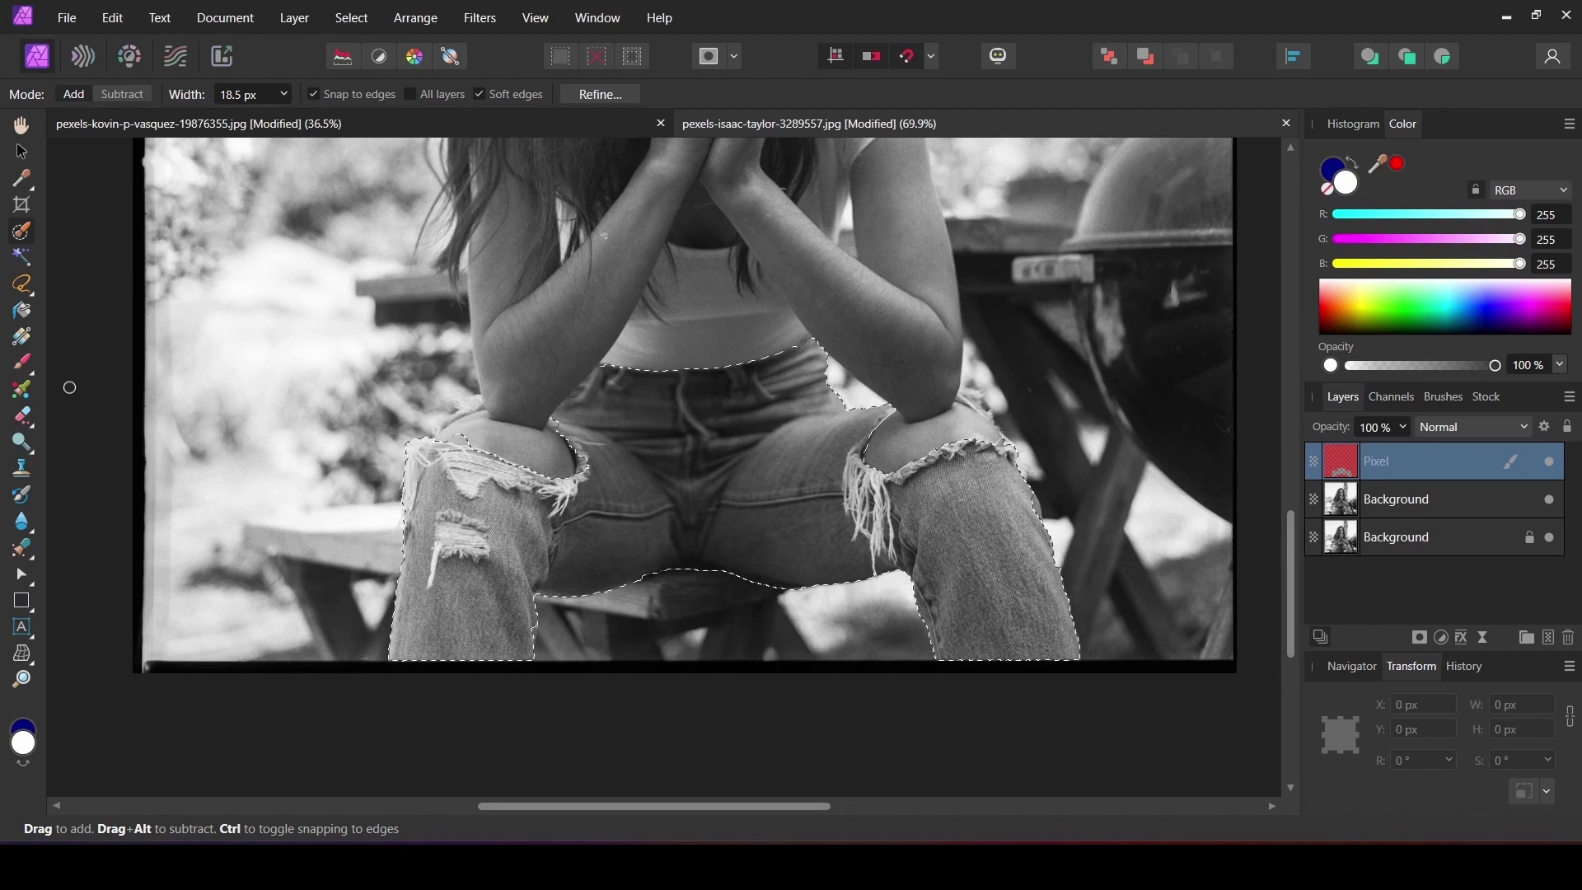
{"action": "left_click", "coordinate": [22, 360]}
{"action": "key", "text": "x"}
{"action": "mouse_move", "coordinate": [576, 384]}
{"action": "left_mouse_down"}
{"action": "mouse_move", "coordinate": [839, 402]}
{"action": "mouse_move", "coordinate": [812, 374]}
{"action": "mouse_move", "coordinate": [635, 435]}
{"action": "mouse_move", "coordinate": [622, 495]}
{"action": "mouse_move", "coordinate": [419, 634]}
{"action": "mouse_move", "coordinate": [1030, 600]}
{"action": "mouse_move", "coordinate": [403, 518]}
{"action": "left_mouse_up"}
{"action": "key", "text": "bracketright"}
{"action": "key", "text": "bracketright"}
{"action": "key", "text": "bracketright"}
{"action": "key", "text": "bracketright"}
{"action": "key", "text": "bracketright"}
{"action": "key", "text": "bracketright"}
{"action": "key", "text": "bracketright"}
{"action": "key", "text": "bracketright"}
{"action": "key", "text": "bracketright"}
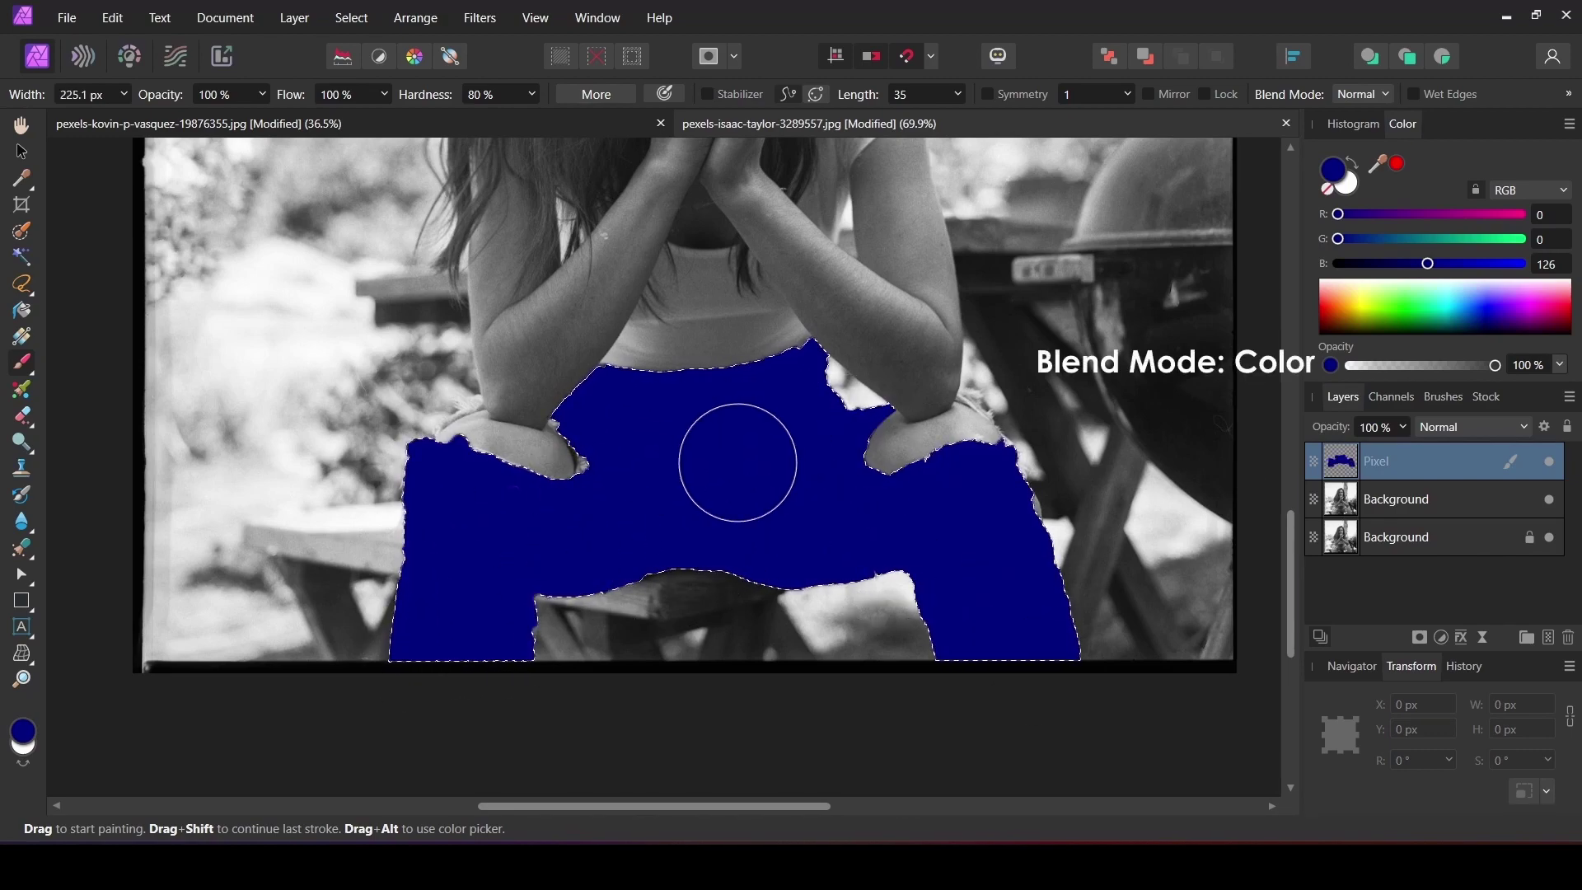
Step: Set the blend mode of the blue jeans layer to Color
{"action": "left_click", "coordinate": [1475, 421]}
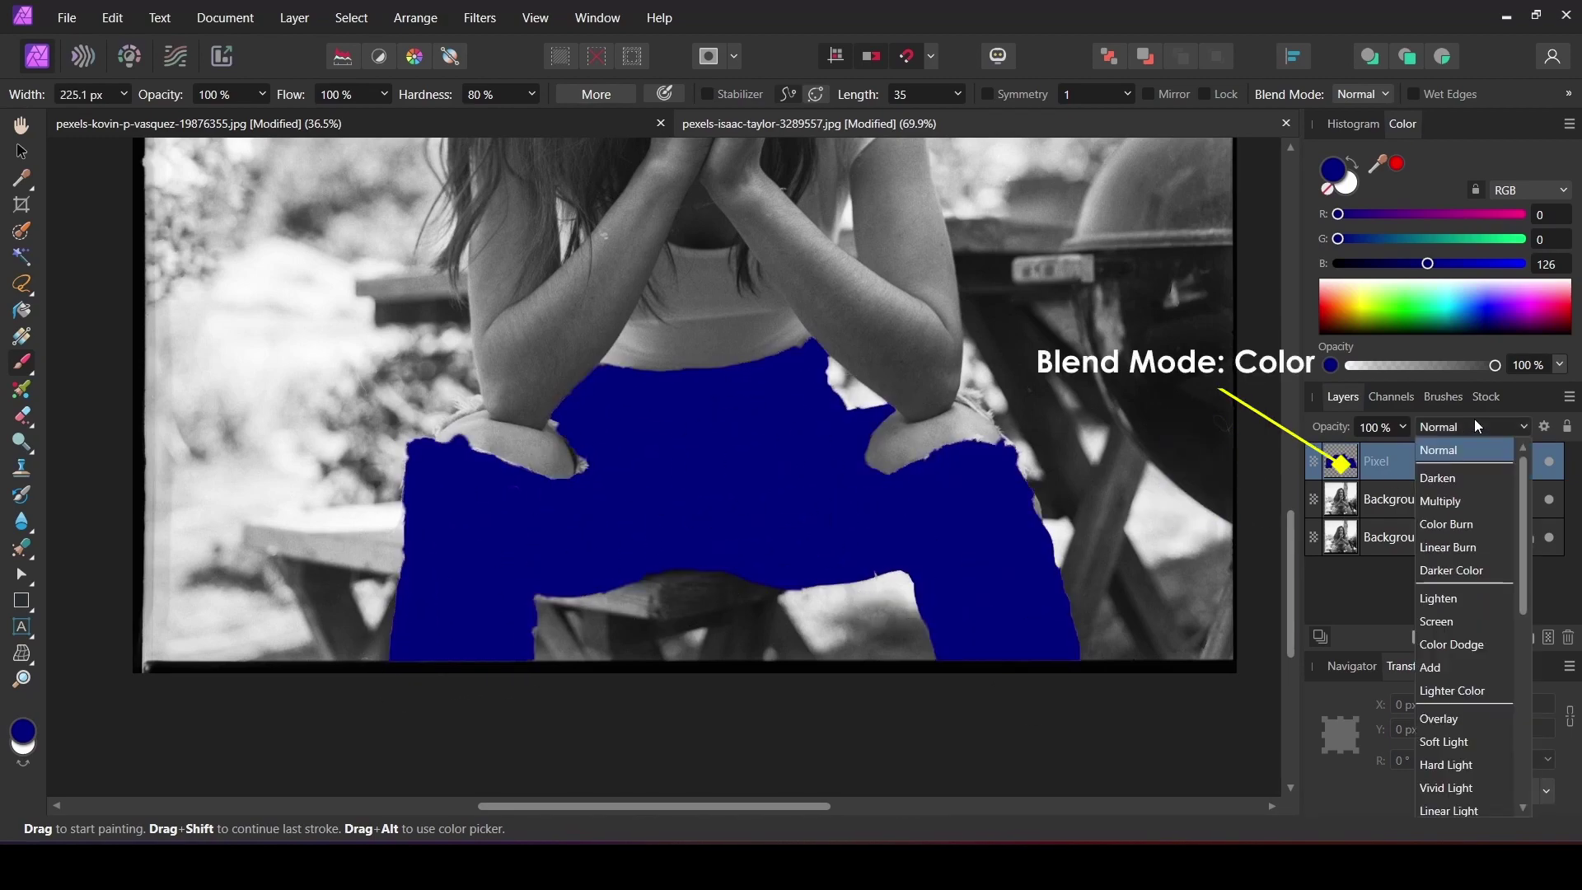
{"action": "scroll", "coordinate": [1485, 742], "scroll_direction": "down", "scroll_amount": 5}
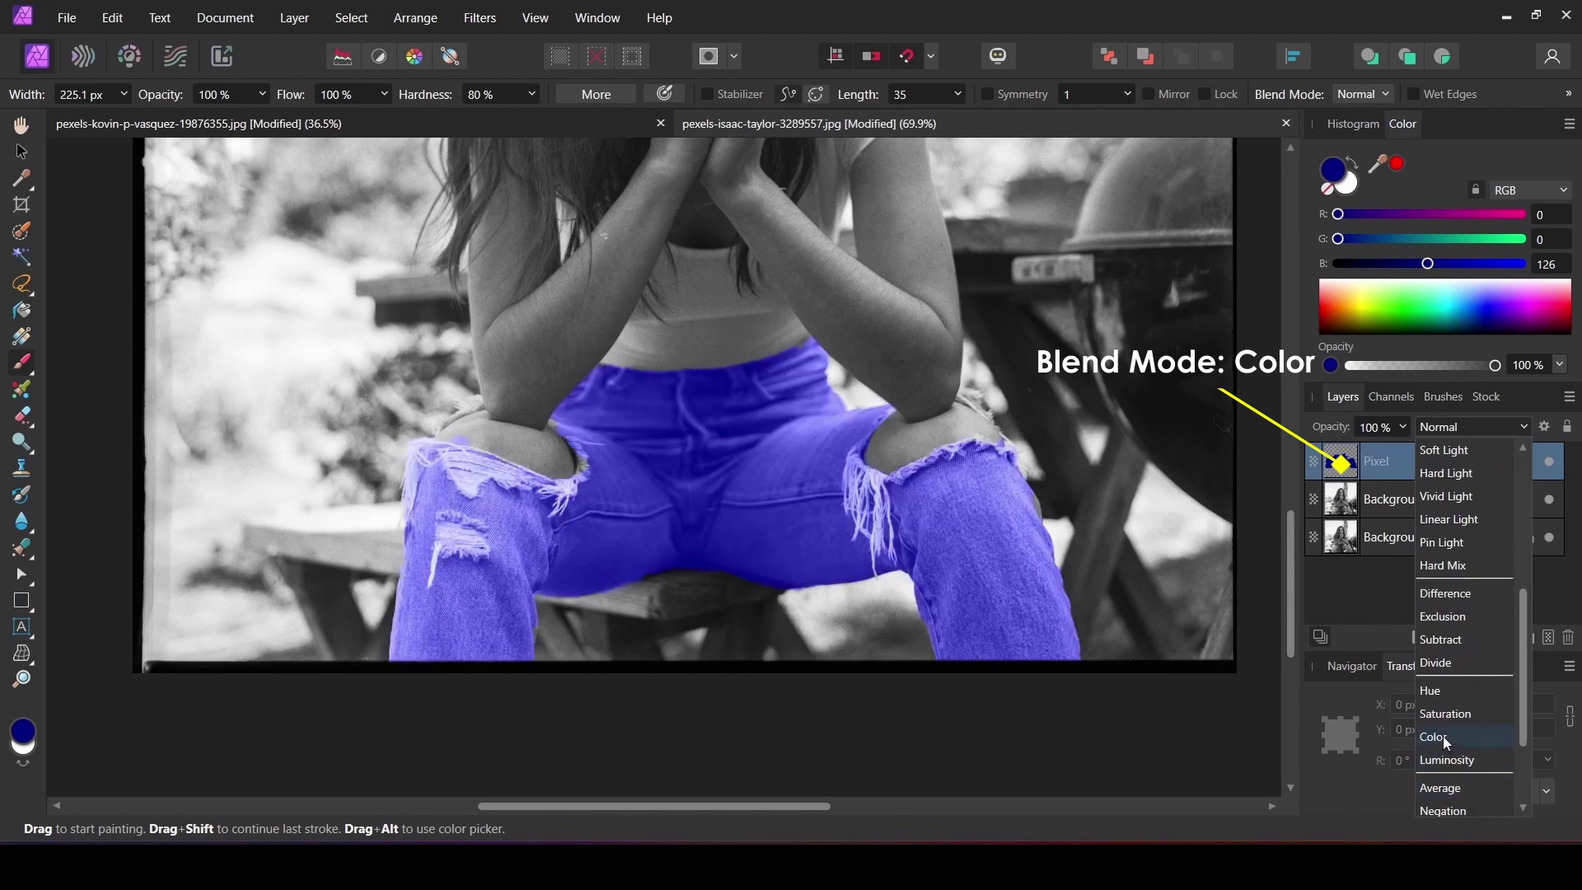
{"action": "left_click", "coordinate": [1442, 735]}
Step: Reduce the paint brush to 44.3 px and touch up the blue along the torn knee opening
{"action": "scroll", "coordinate": [622, 483], "scroll_direction": "up", "scroll_amount": 3}
{"action": "key", "text": "bracketleft"}
{"action": "key", "text": "bracketleft"}
{"action": "key", "text": "bracketleft"}
{"action": "key", "text": "bracketleft"}
{"action": "key", "text": "bracketleft"}
{"action": "key", "text": "bracketleft"}
{"action": "key", "text": "bracketleft"}
{"action": "key", "text": "bracketleft"}
{"action": "left_click", "coordinate": [568, 458]}
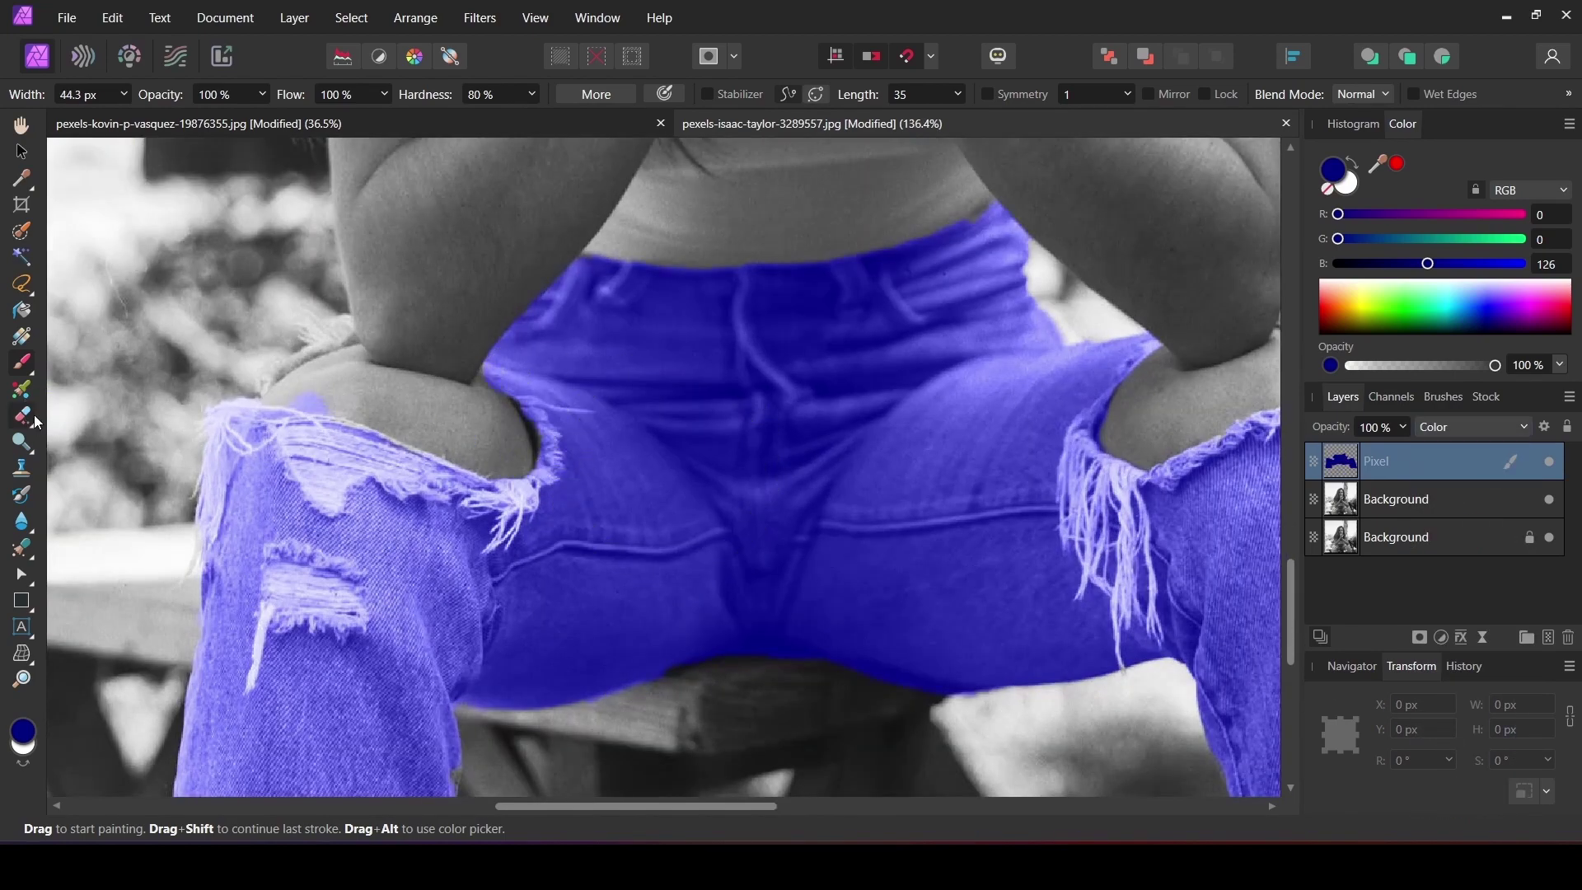
Step: Erase the blue overspill along the outer edge of the jeans leg with a 64 px Erase Brush
{"action": "left_click", "coordinate": [25, 416]}
{"action": "scroll", "coordinate": [572, 660], "scroll_direction": "down", "scroll_amount": 2}
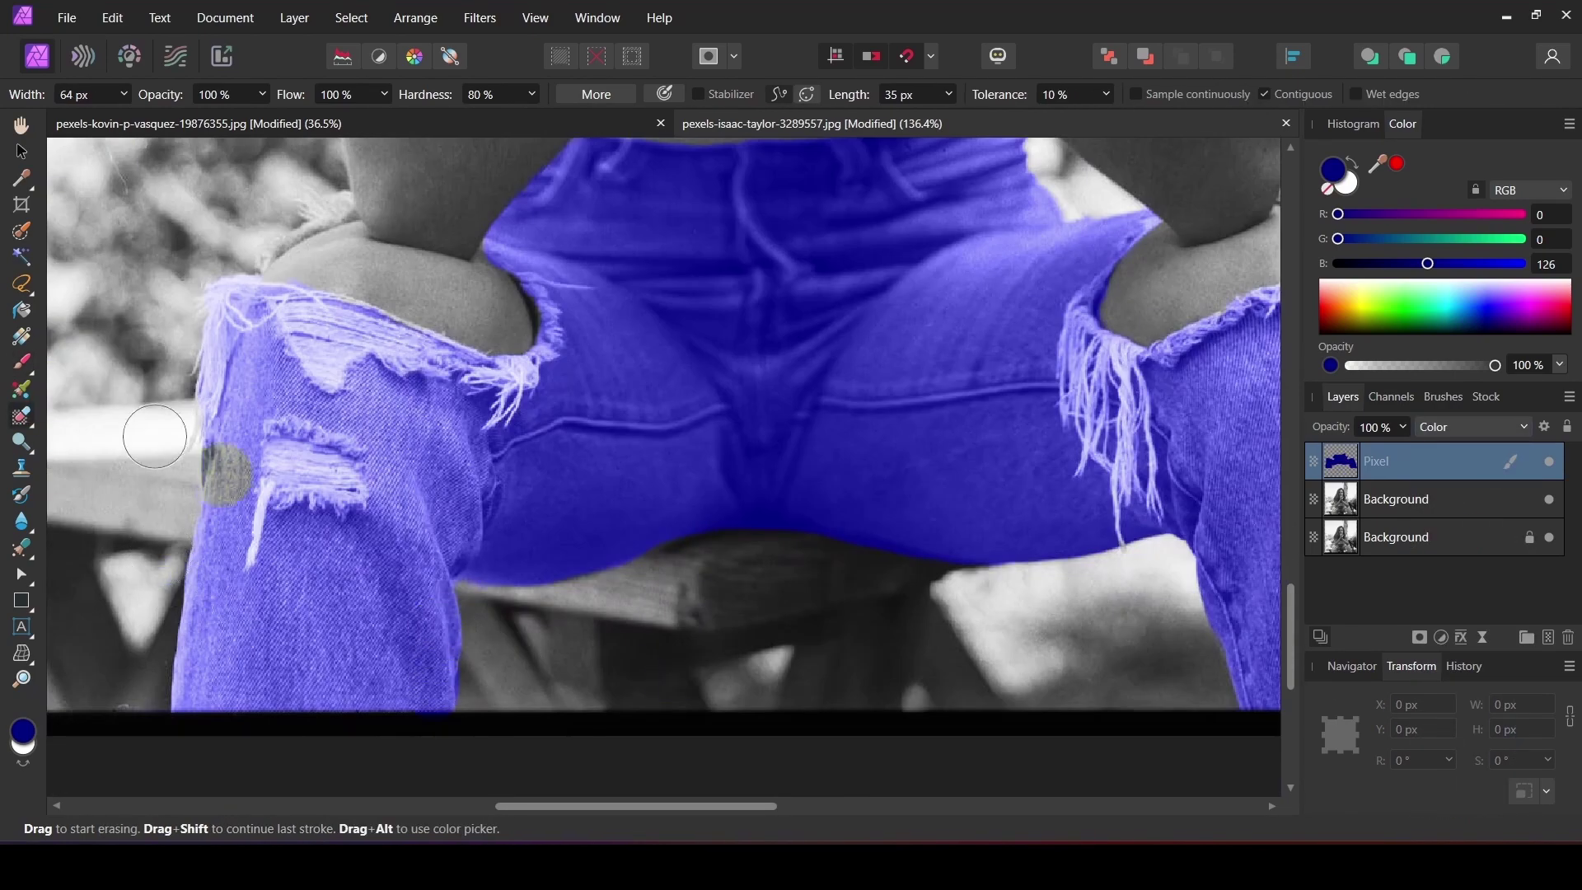
{"action": "left_click_drag", "start_coordinate": [721, 806], "coordinate": [853, 808]}
Step: Paint blue over the frayed denim around the other knee with a 23.1 px brush and erase the overspill at 14.8 px
{"action": "key", "text": "b"}
{"action": "scroll", "coordinate": [911, 357], "scroll_direction": "up", "scroll_amount": 1}
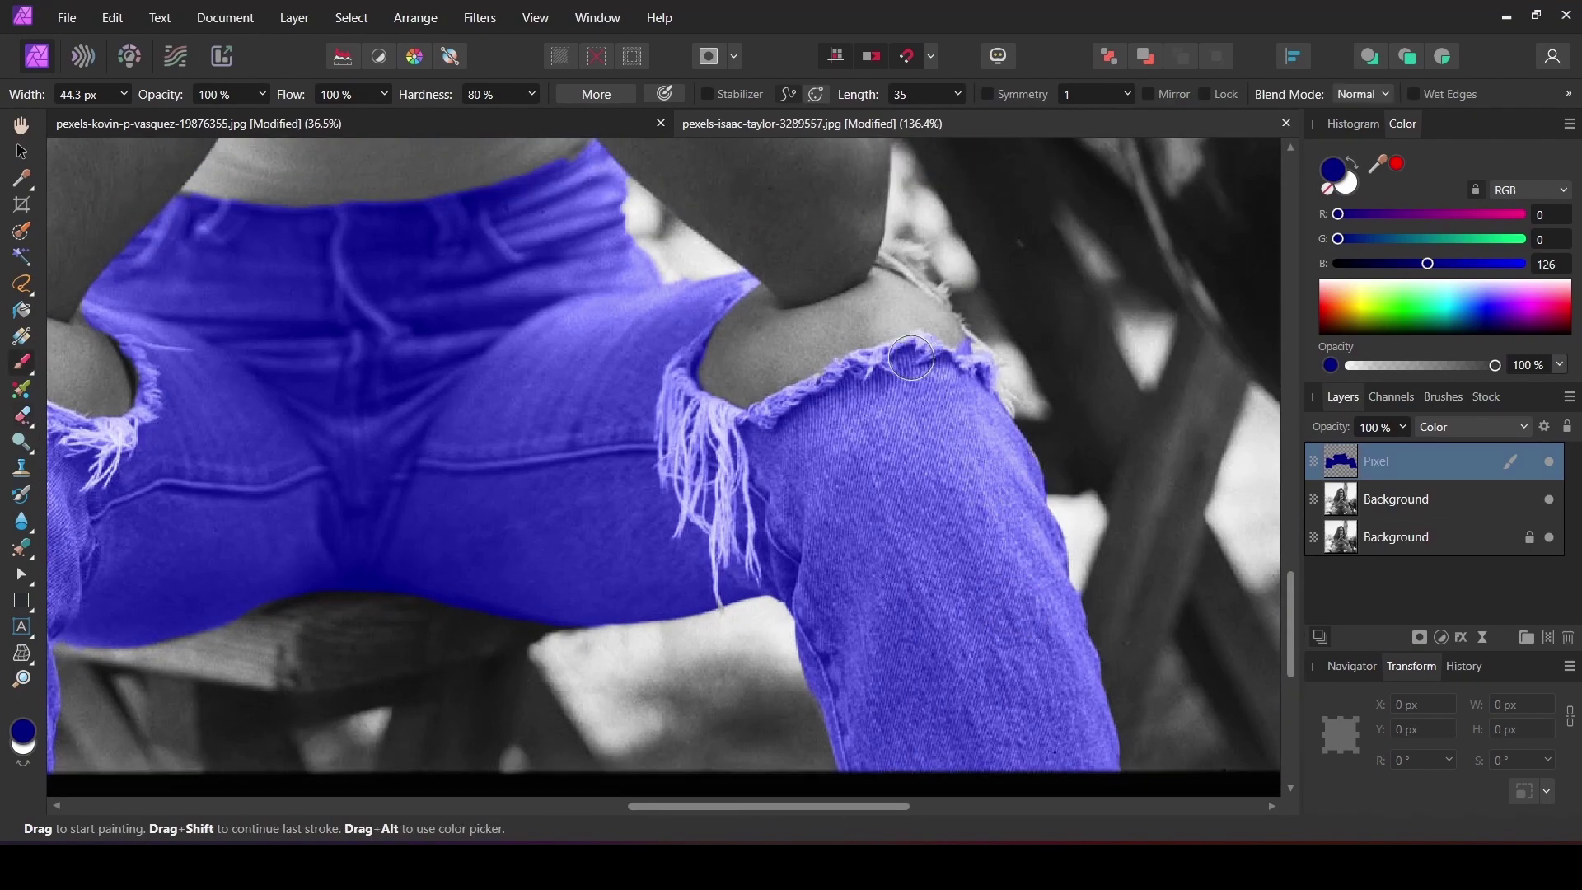
{"action": "key", "text": "bracketleft"}
{"action": "key", "text": "bracketleft"}
{"action": "scroll", "coordinate": [889, 351], "scroll_direction": "up", "scroll_amount": 1}
{"action": "scroll", "coordinate": [1031, 466], "scroll_direction": "up", "scroll_amount": 1}
{"action": "scroll", "coordinate": [981, 466], "scroll_direction": "up", "scroll_amount": 3}
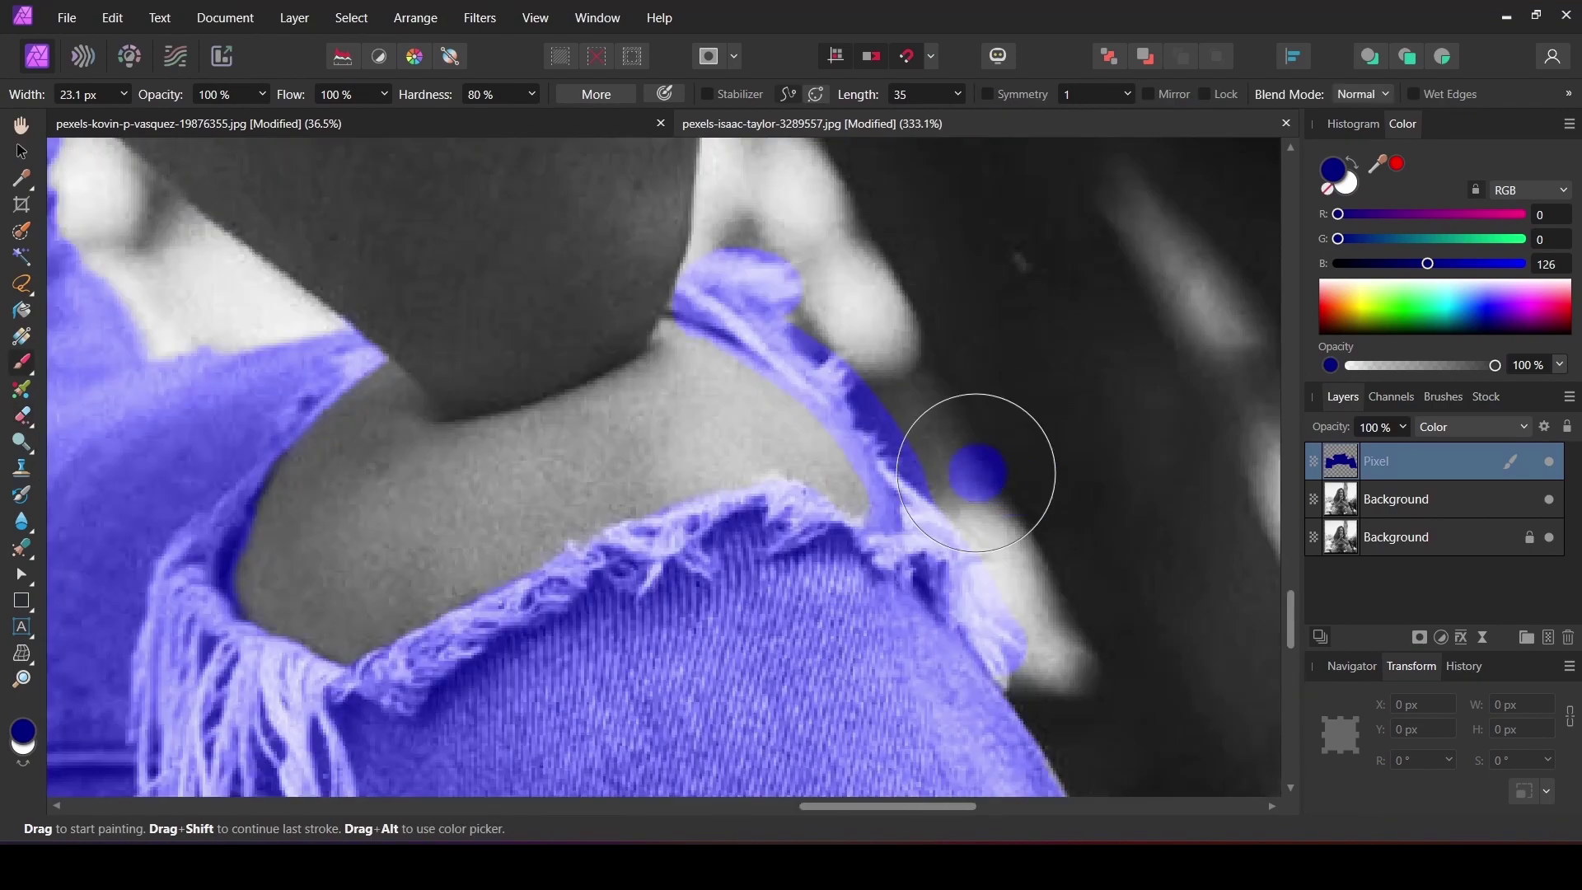
{"action": "key", "text": "e"}
{"action": "scroll", "coordinate": [894, 421], "scroll_direction": "down", "scroll_amount": 7}
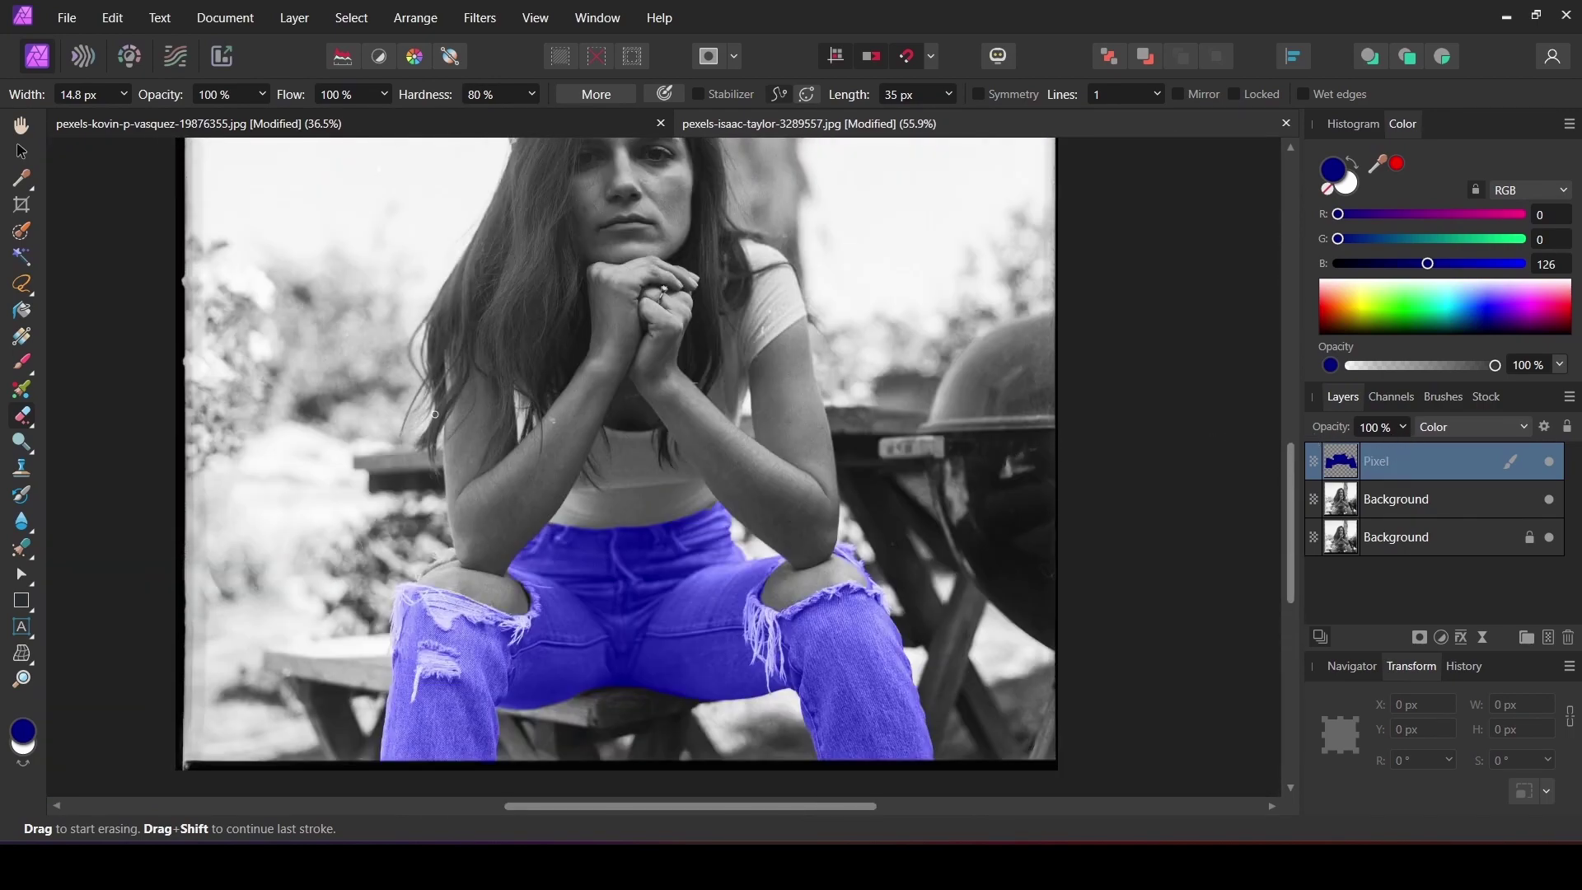
Step: Select the woman's face, hands and arms on the upper Background layer with the Selection Brush, subtracting the overspill
{"action": "key", "text": "w"}
{"action": "scroll", "coordinate": [754, 431], "scroll_direction": "up", "scroll_amount": 1}
{"action": "left_click", "coordinate": [1410, 502]}
{"action": "scroll", "coordinate": [628, 333], "scroll_direction": "up", "scroll_amount": 1}
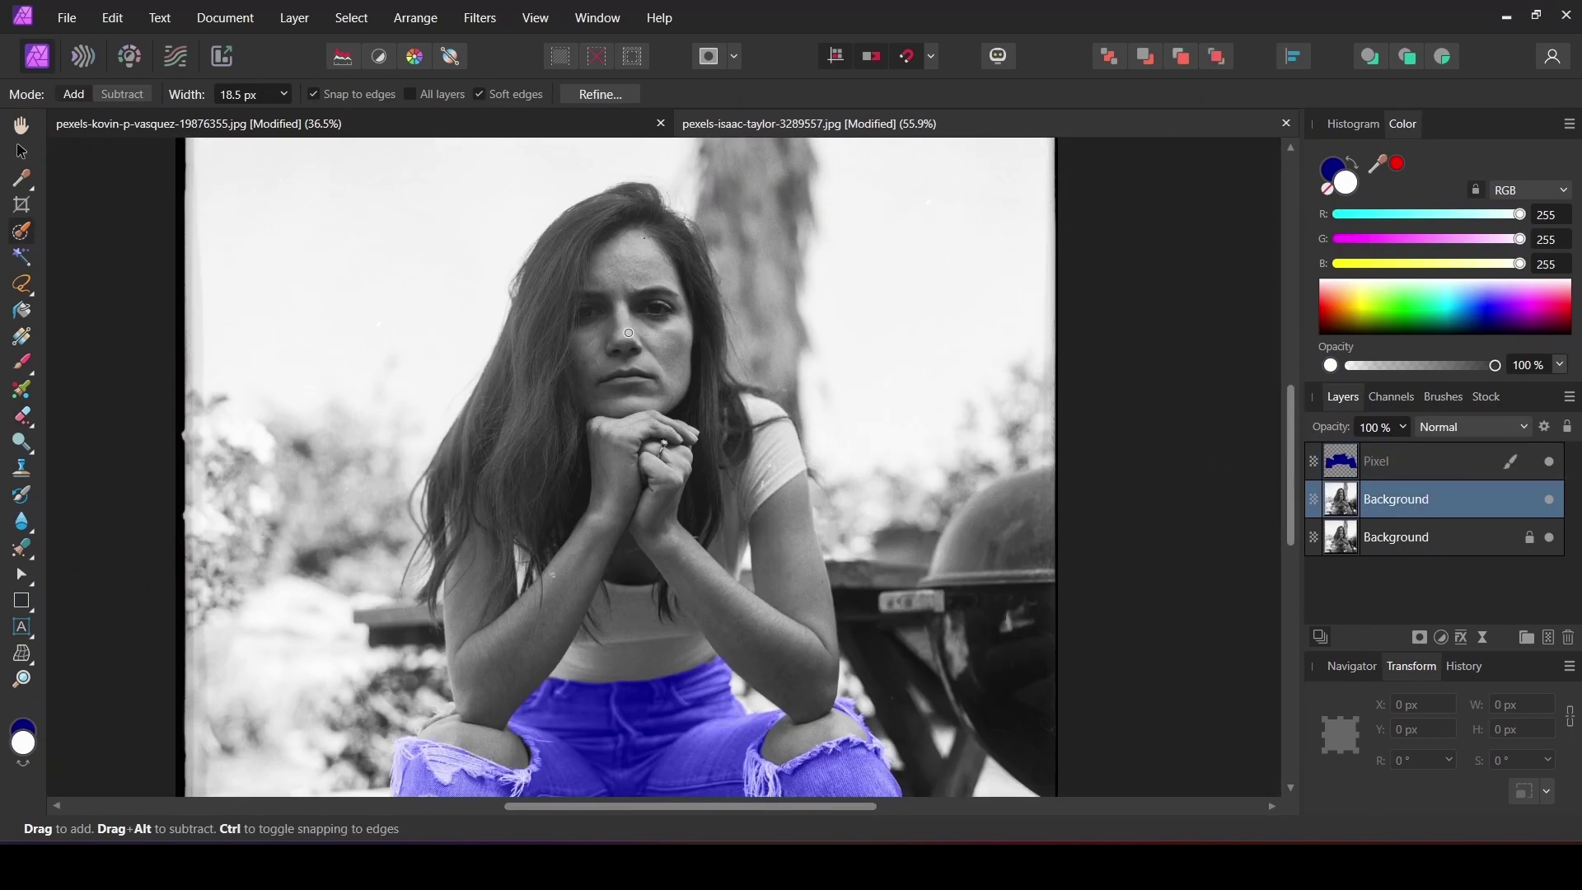
{"action": "scroll", "coordinate": [628, 300], "scroll_direction": "up", "scroll_amount": 1}
{"action": "scroll", "coordinate": [627, 266], "scroll_direction": "up", "scroll_amount": 1}
{"action": "scroll", "coordinate": [652, 269], "scroll_direction": "down", "scroll_amount": 4}
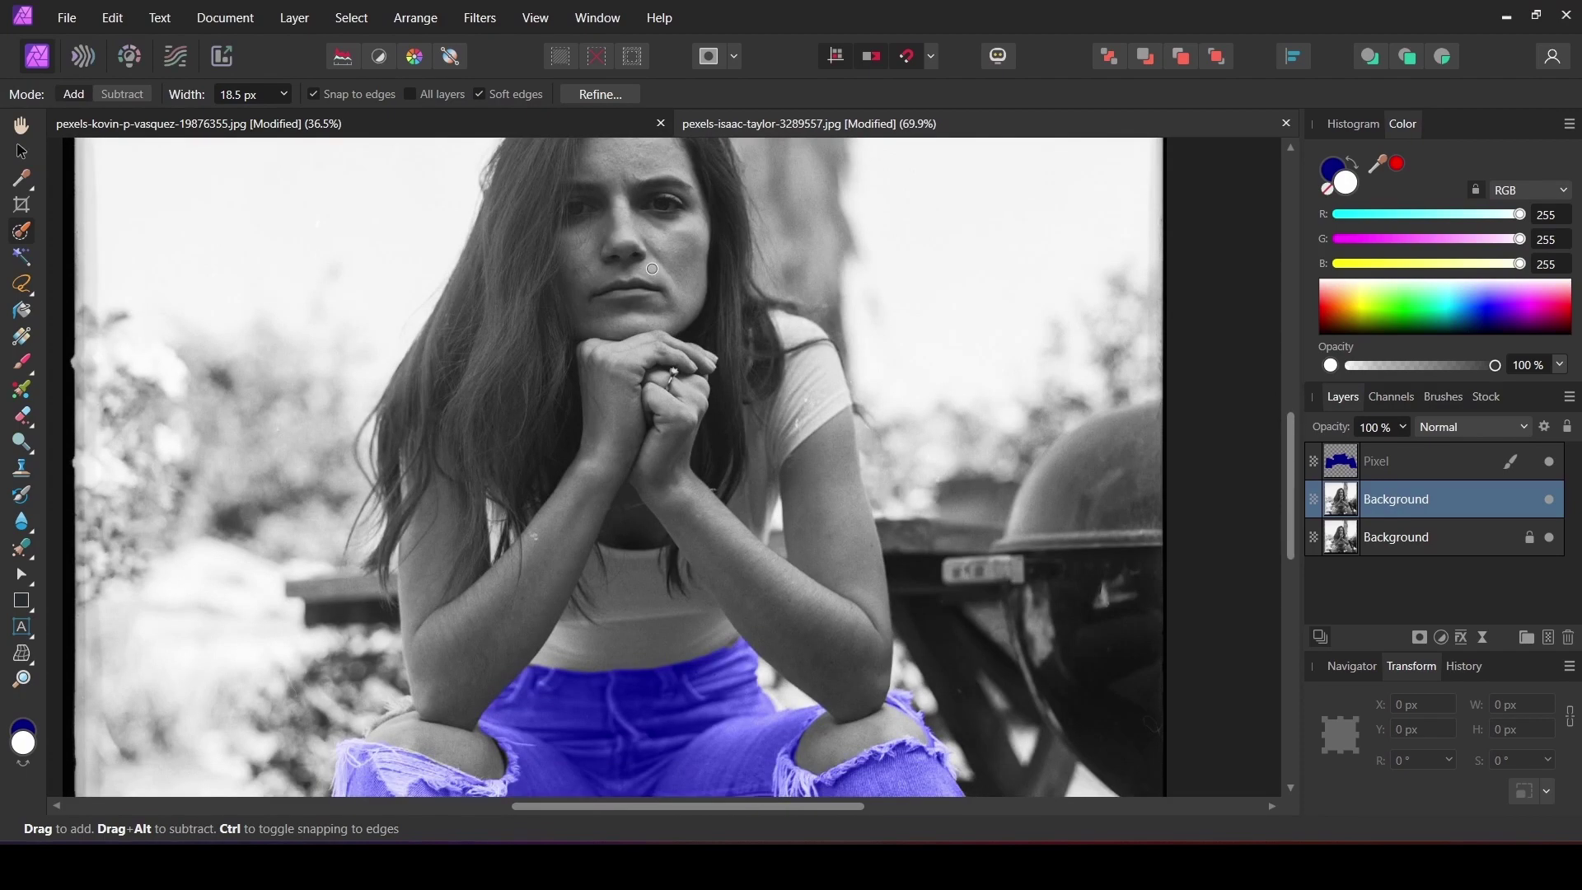
{"action": "scroll", "coordinate": [635, 341], "scroll_direction": "up", "scroll_amount": 2}
{"action": "mouse_move", "coordinate": [670, 287]}
{"action": "left_mouse_down"}
{"action": "mouse_move", "coordinate": [650, 230]}
{"action": "mouse_move", "coordinate": [594, 241]}
{"action": "left_mouse_up"}
{"action": "scroll", "coordinate": [610, 247], "scroll_direction": "down", "scroll_amount": 1}
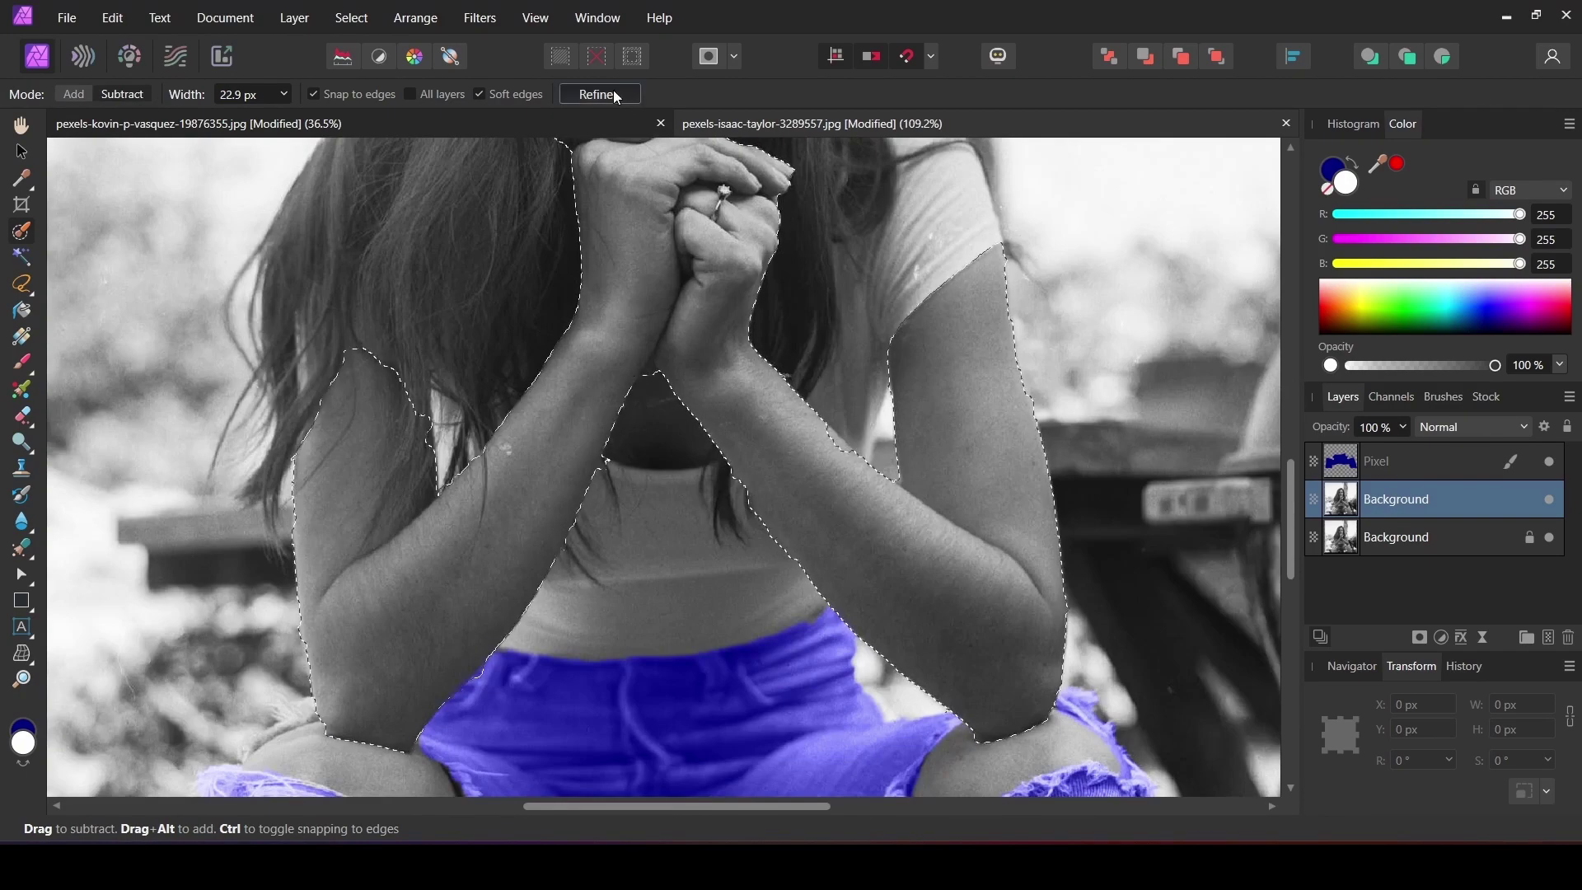
Step: Refine the skin selection with a 26 px Matte adjustment brush along the hair edges and apply it as a selection
{"action": "left_click", "coordinate": [613, 93]}
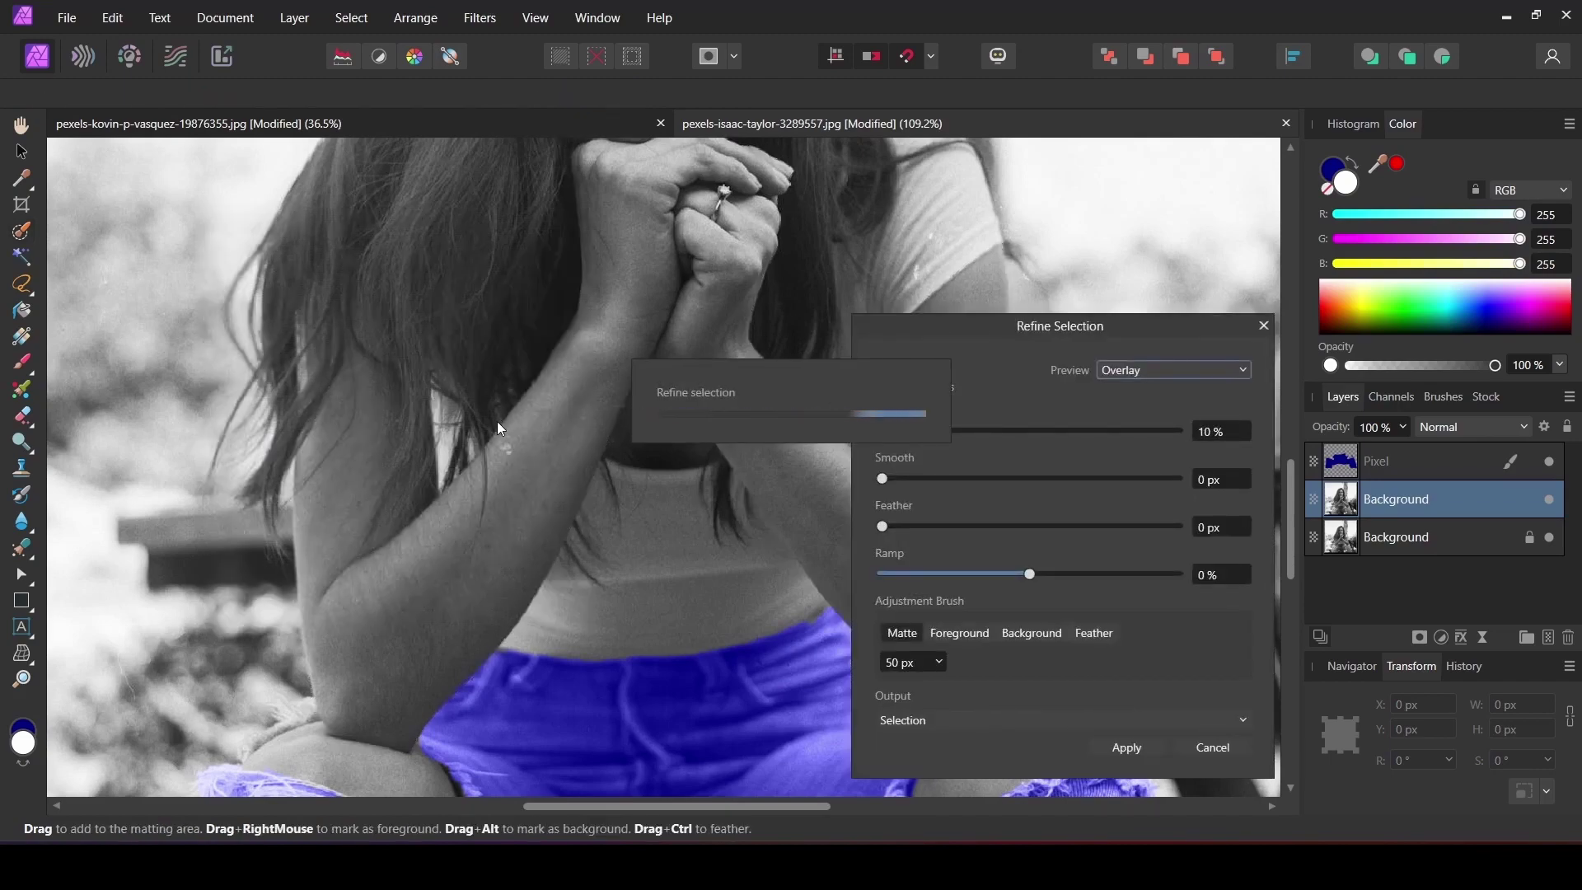
{"action": "scroll", "coordinate": [641, 522], "scroll_direction": "up", "scroll_amount": 3}
{"action": "scroll", "coordinate": [634, 511], "scroll_direction": "up", "scroll_amount": 3}
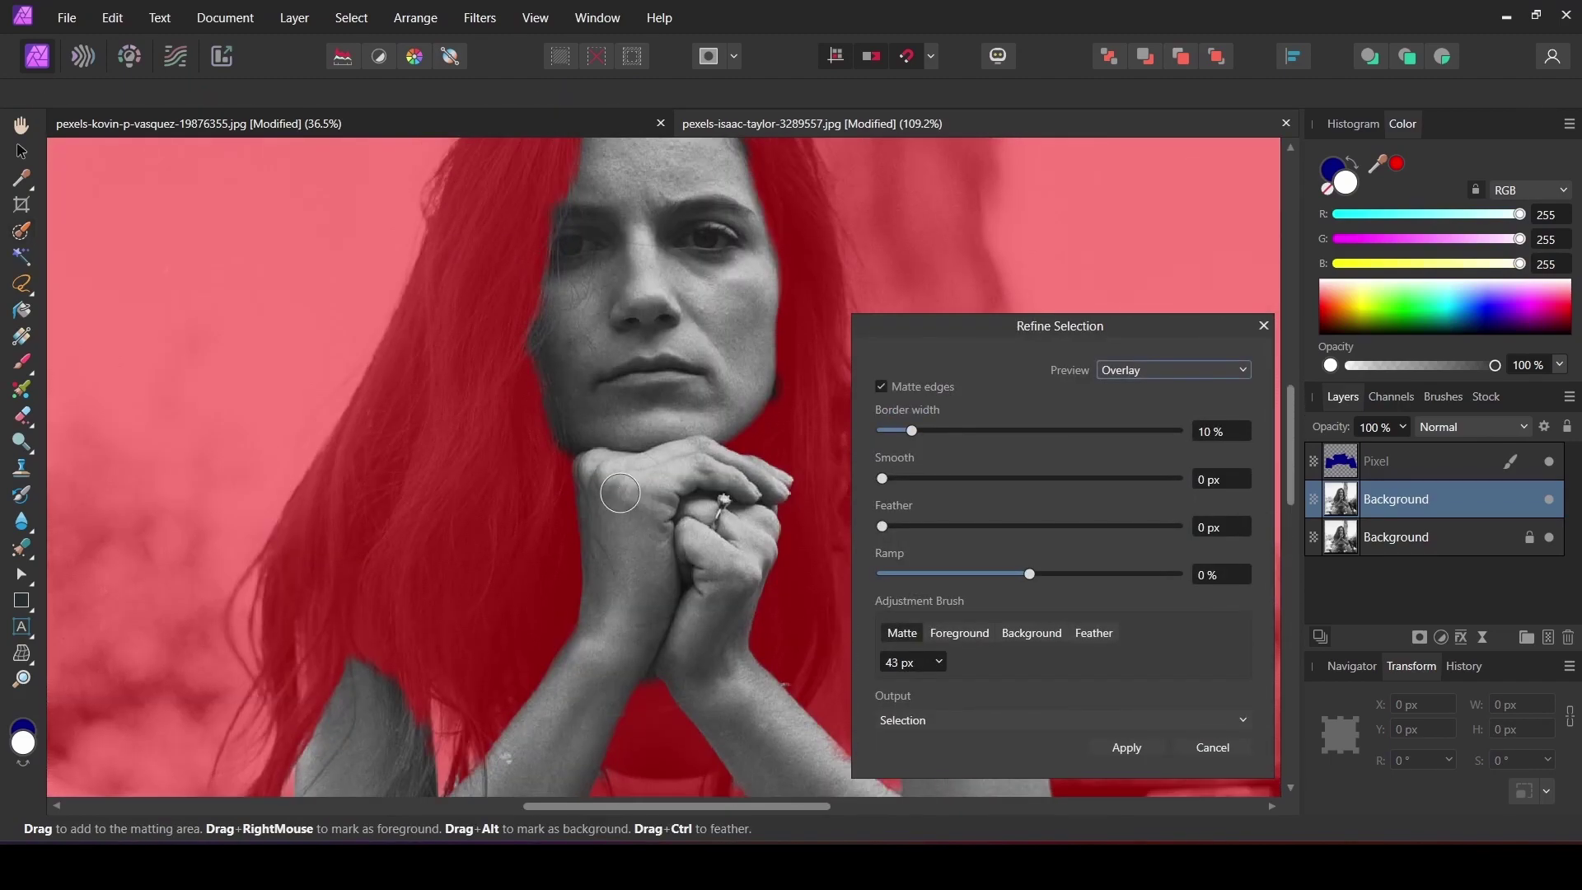
{"action": "key", "text": "["}
{"action": "key", "text": "["}
{"action": "key", "text": "["}
{"action": "scroll", "coordinate": [569, 449], "scroll_direction": "down", "scroll_amount": 5}
{"action": "mouse_move", "coordinate": [412, 449]}
{"action": "left_mouse_down"}
{"action": "mouse_move", "coordinate": [399, 533]}
{"action": "mouse_move", "coordinate": [448, 392]}
{"action": "left_mouse_up"}
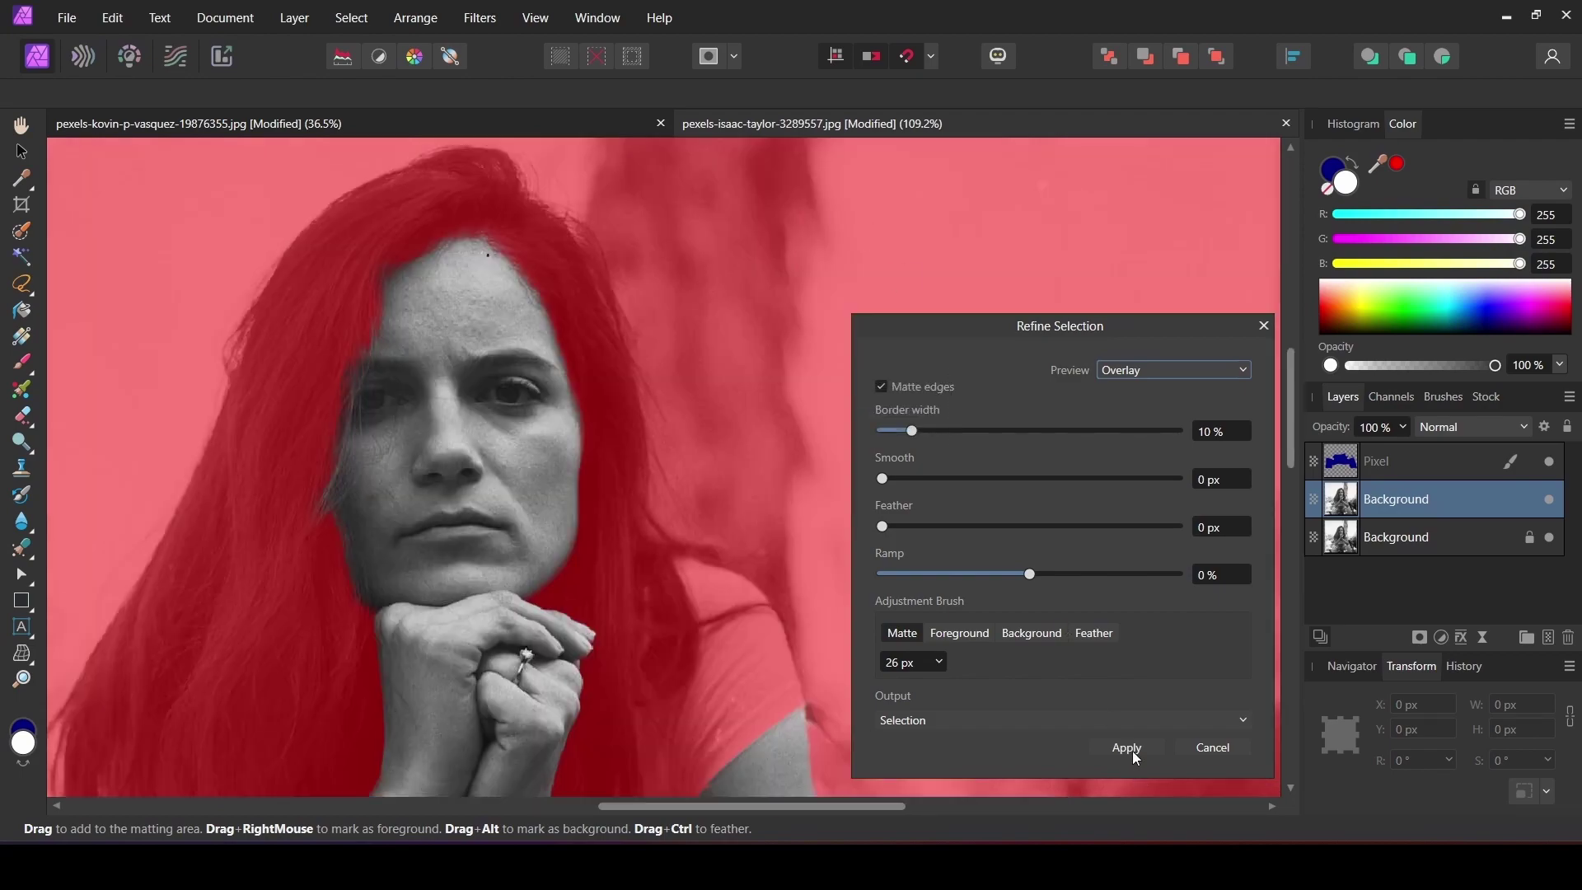
{"action": "left_click", "coordinate": [1126, 748]}
{"action": "scroll", "coordinate": [717, 231], "scroll_direction": "down", "scroll_amount": 2}
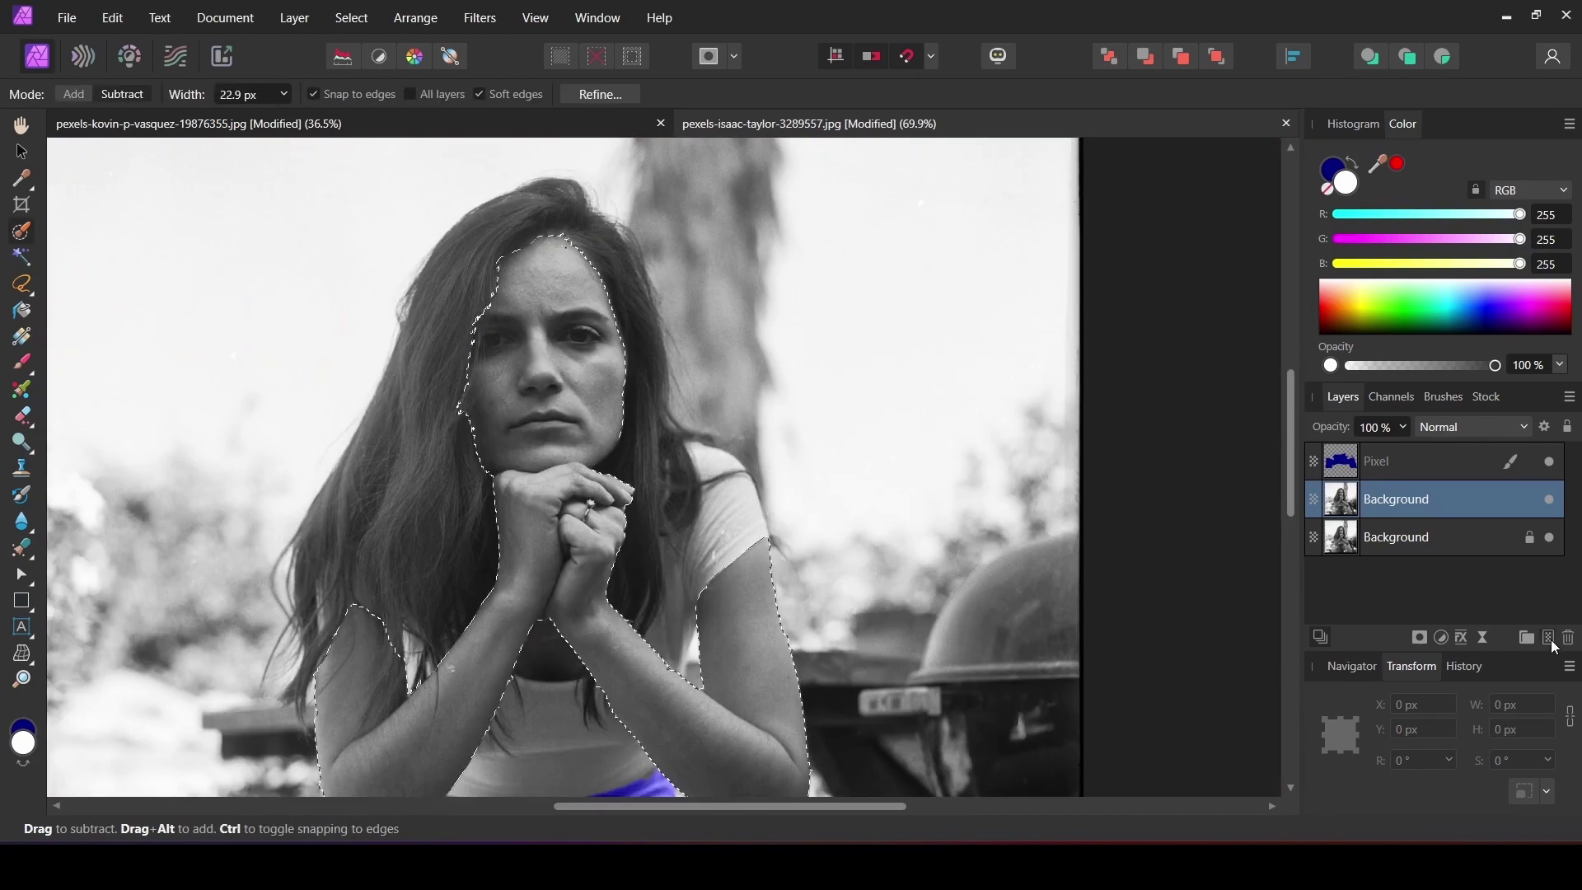
Step: Add a pixel layer and paint the selected skin orange-yellow (RGB 255, 182, 13) with a 329.3 px brush
{"action": "left_click", "coordinate": [1547, 637]}
{"action": "scroll", "coordinate": [654, 371], "scroll_direction": "down", "scroll_amount": 1}
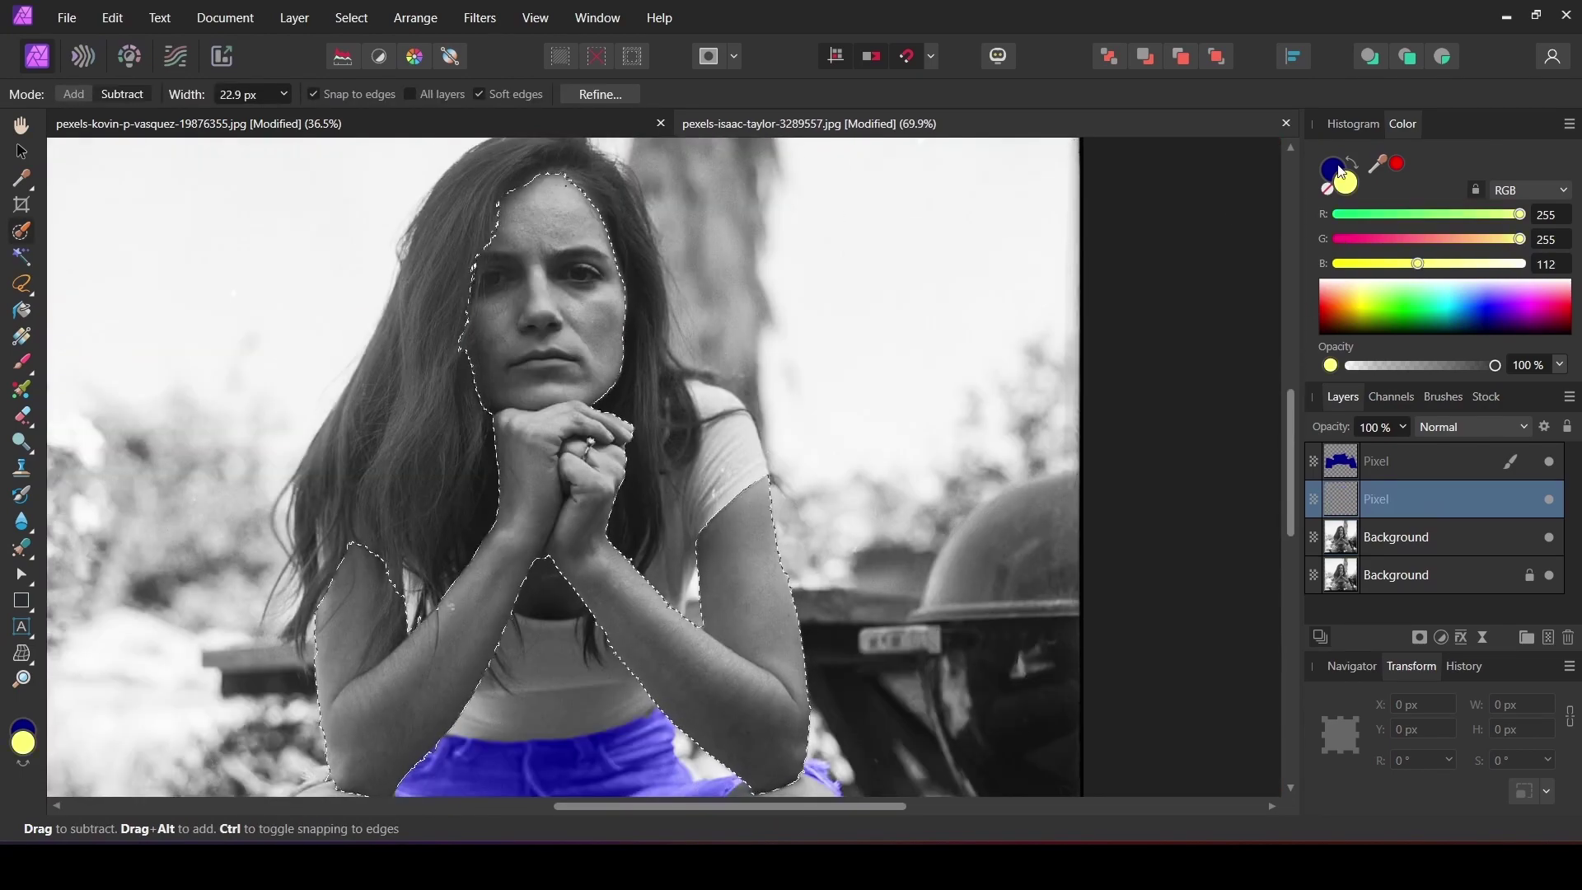
{"action": "key", "text": "b"}
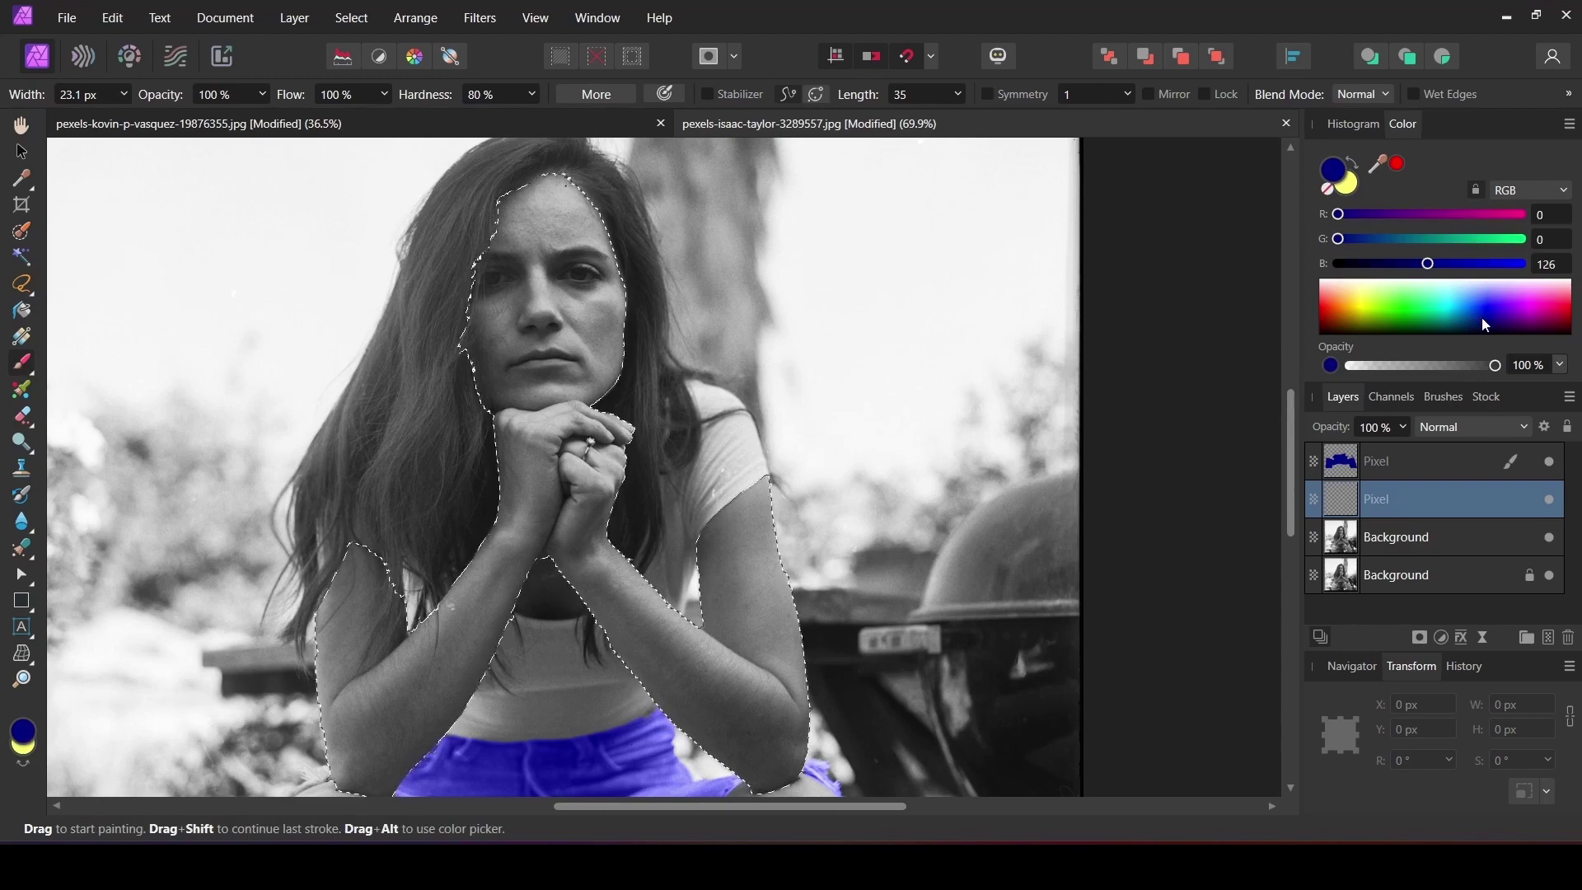
{"action": "left_click", "coordinate": [1361, 303]}
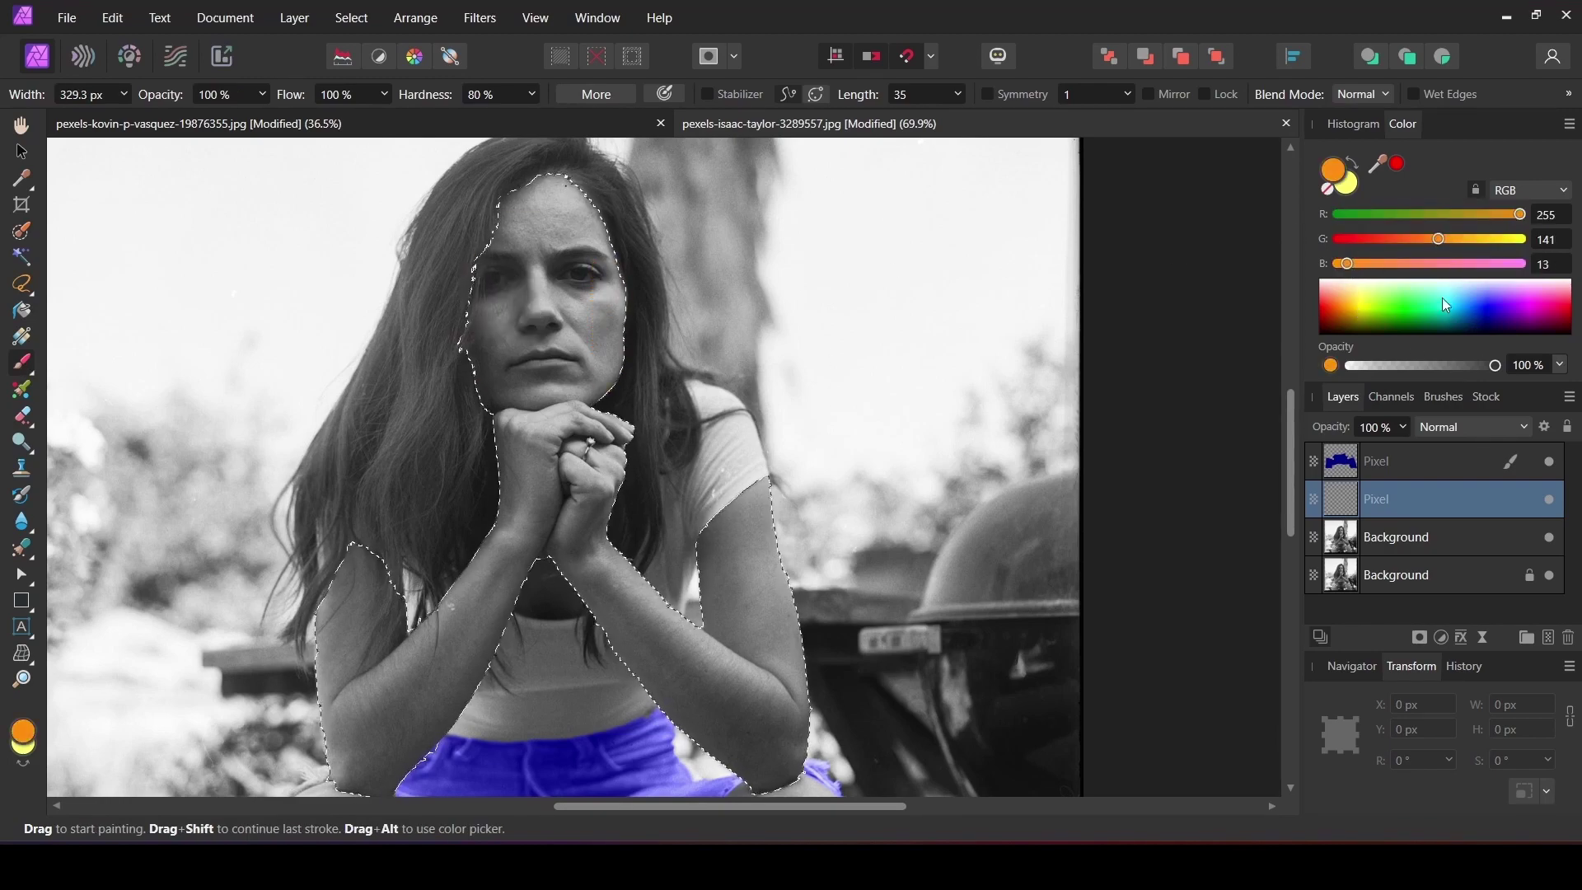
{"action": "left_click_drag", "start_coordinate": [1438, 239], "coordinate": [1468, 241]}
{"action": "scroll", "coordinate": [552, 272], "scroll_direction": "up", "scroll_amount": 1}
{"action": "mouse_move", "coordinate": [560, 231]}
{"action": "left_mouse_down"}
{"action": "mouse_move", "coordinate": [537, 371]}
{"action": "mouse_move", "coordinate": [629, 529]}
{"action": "mouse_move", "coordinate": [328, 677]}
{"action": "mouse_move", "coordinate": [487, 258]}
{"action": "mouse_move", "coordinate": [579, 494]}
{"action": "mouse_move", "coordinate": [720, 459]}
{"action": "mouse_move", "coordinate": [558, 475]}
{"action": "left_mouse_up"}
{"action": "scroll", "coordinate": [577, 444], "scroll_direction": "down", "scroll_amount": 4}
{"action": "scroll", "coordinate": [486, 257], "scroll_direction": "up", "scroll_amount": 4}
{"action": "scroll", "coordinate": [580, 494], "scroll_direction": "down", "scroll_amount": 5}
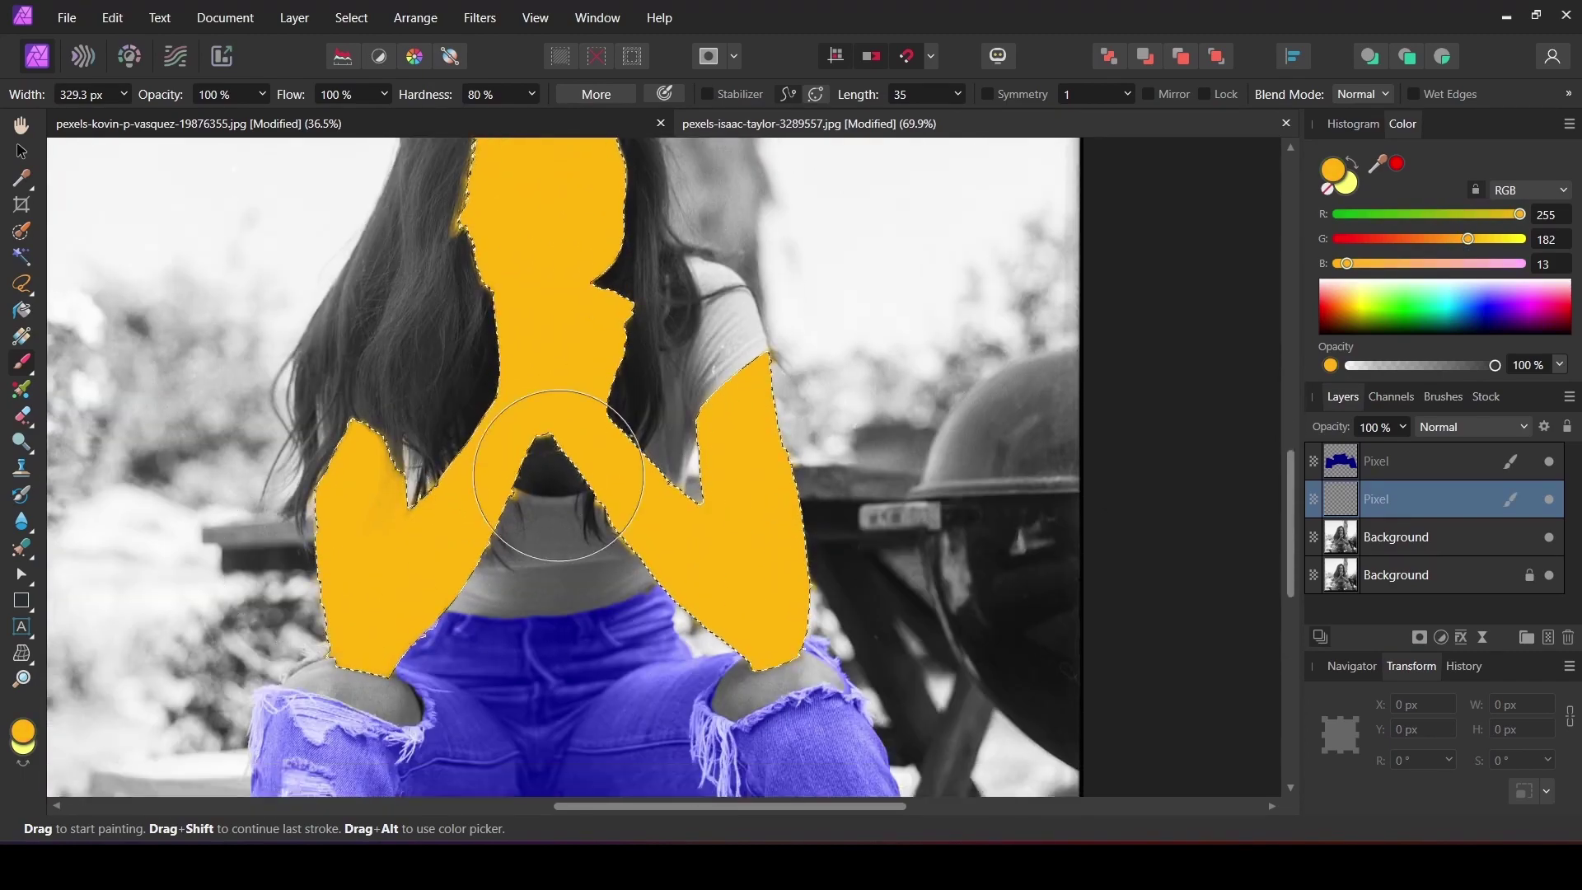
{"action": "scroll", "coordinate": [558, 475], "scroll_direction": "down", "scroll_amount": 3}
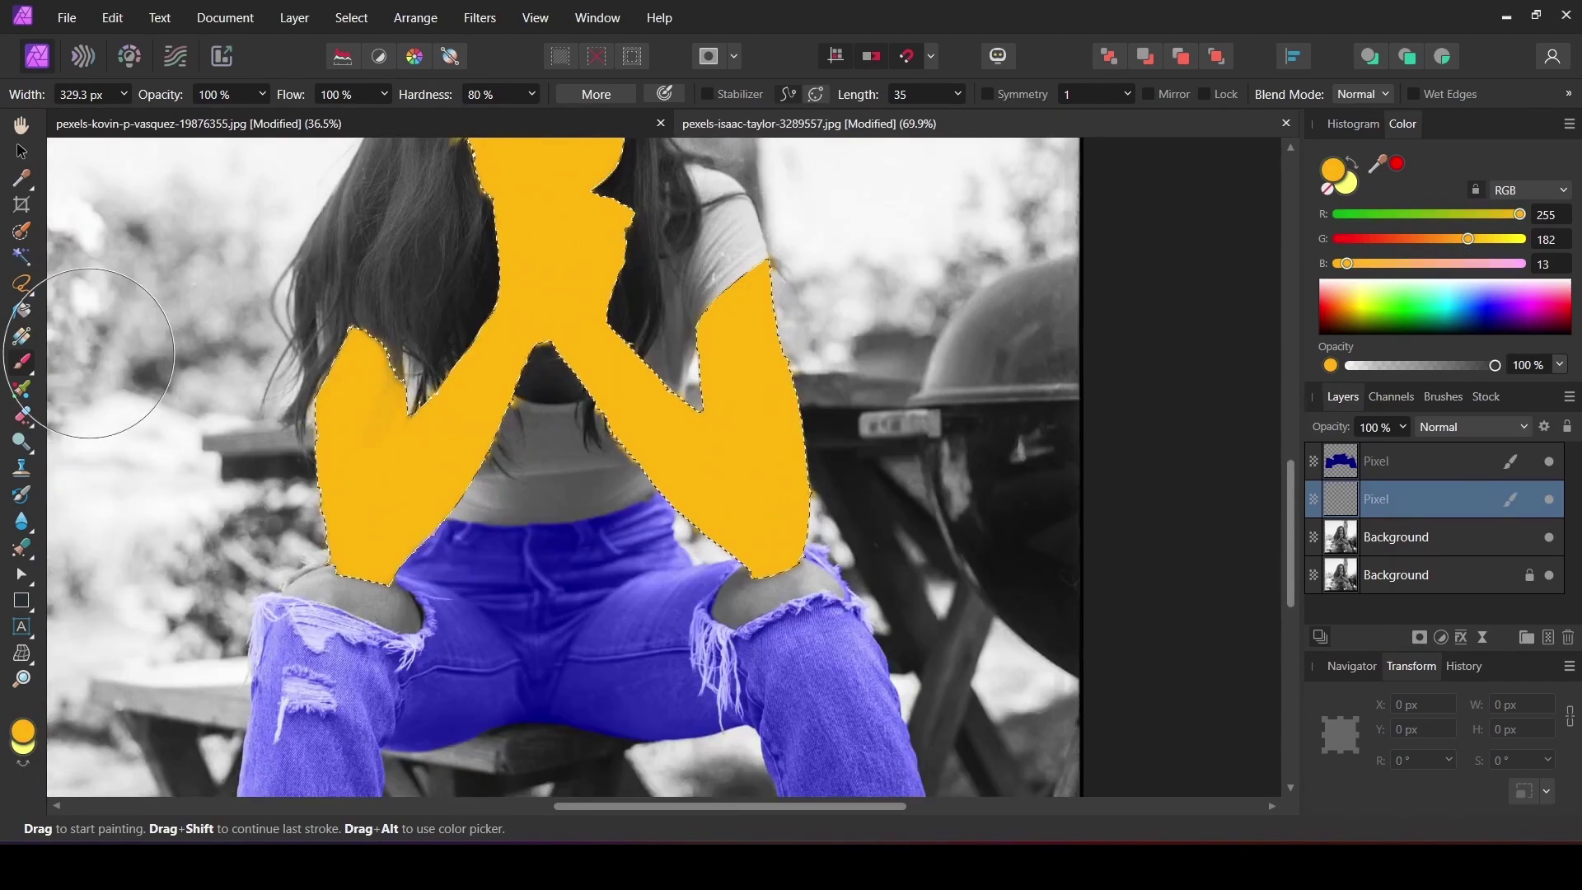
Step: Select the bare skin of both knees from the upper Background layer and paint it orange-yellow on the skin layer
{"action": "left_click", "coordinate": [22, 230]}
{"action": "left_click", "coordinate": [1401, 539]}
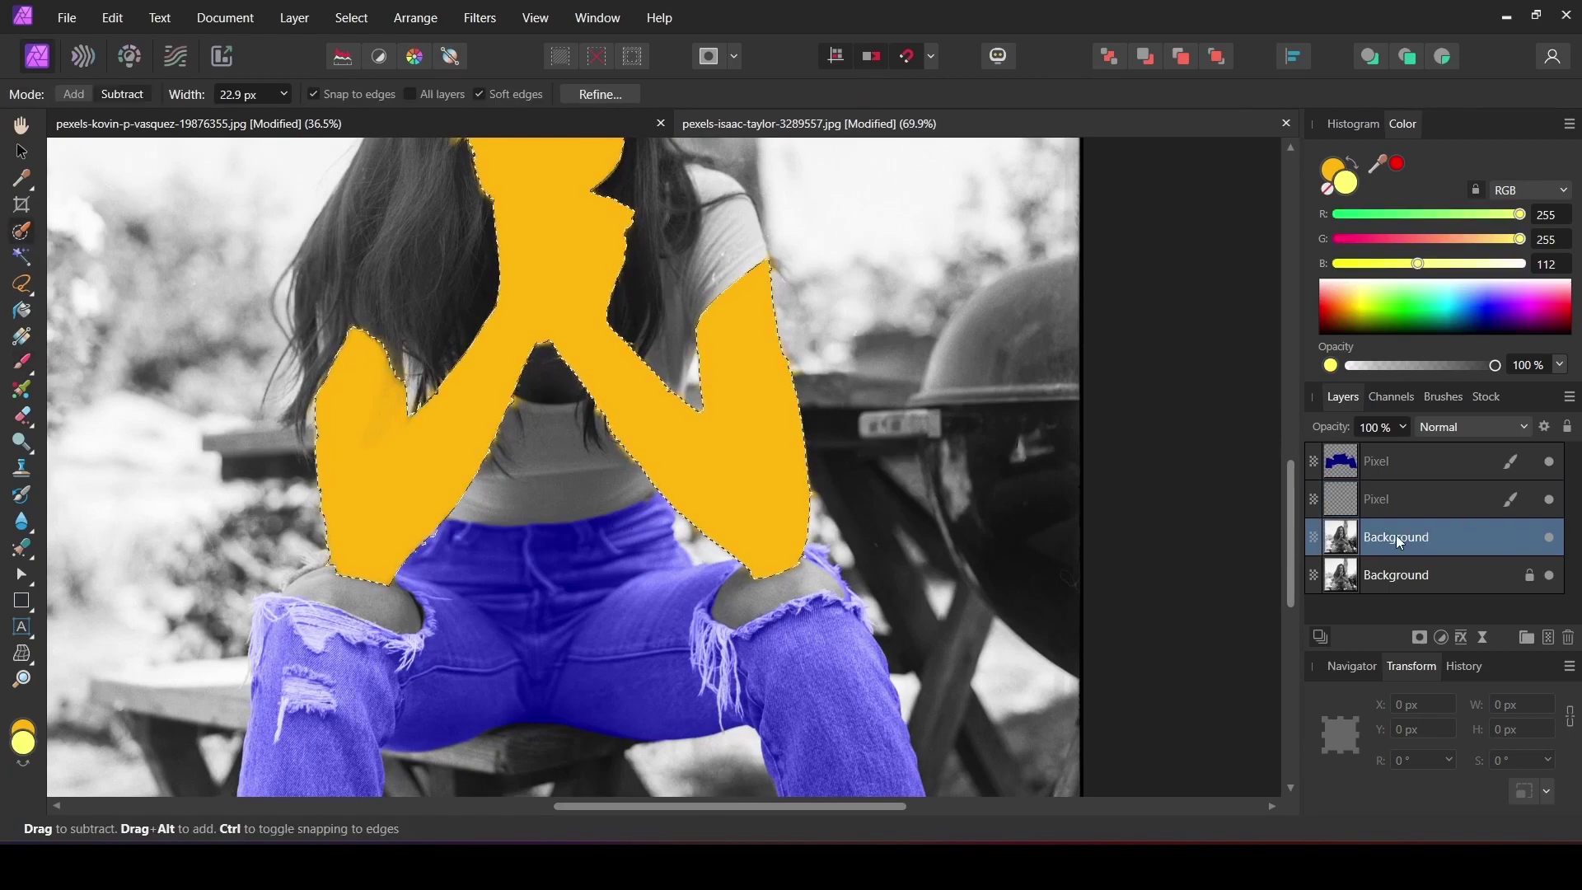
{"action": "scroll", "coordinate": [663, 466], "scroll_direction": "down", "scroll_amount": 3}
{"action": "scroll", "coordinate": [355, 502], "scroll_direction": "up", "scroll_amount": 3}
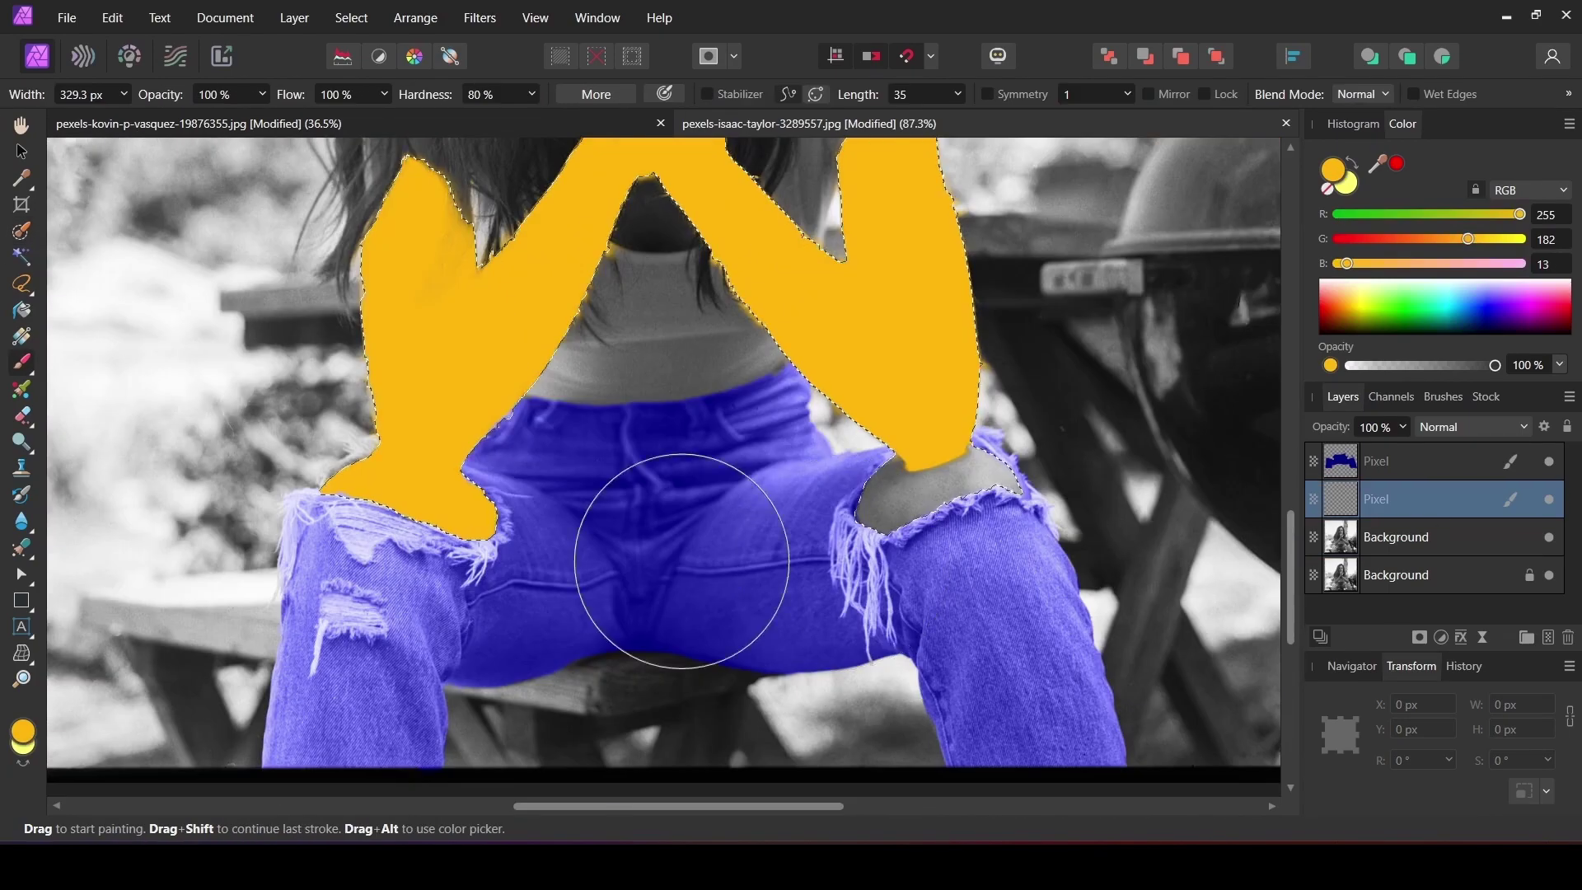
{"action": "left_click_drag", "start_coordinate": [681, 565], "coordinate": [1007, 488]}
{"action": "scroll", "coordinate": [756, 490], "scroll_direction": "up", "scroll_amount": 1}
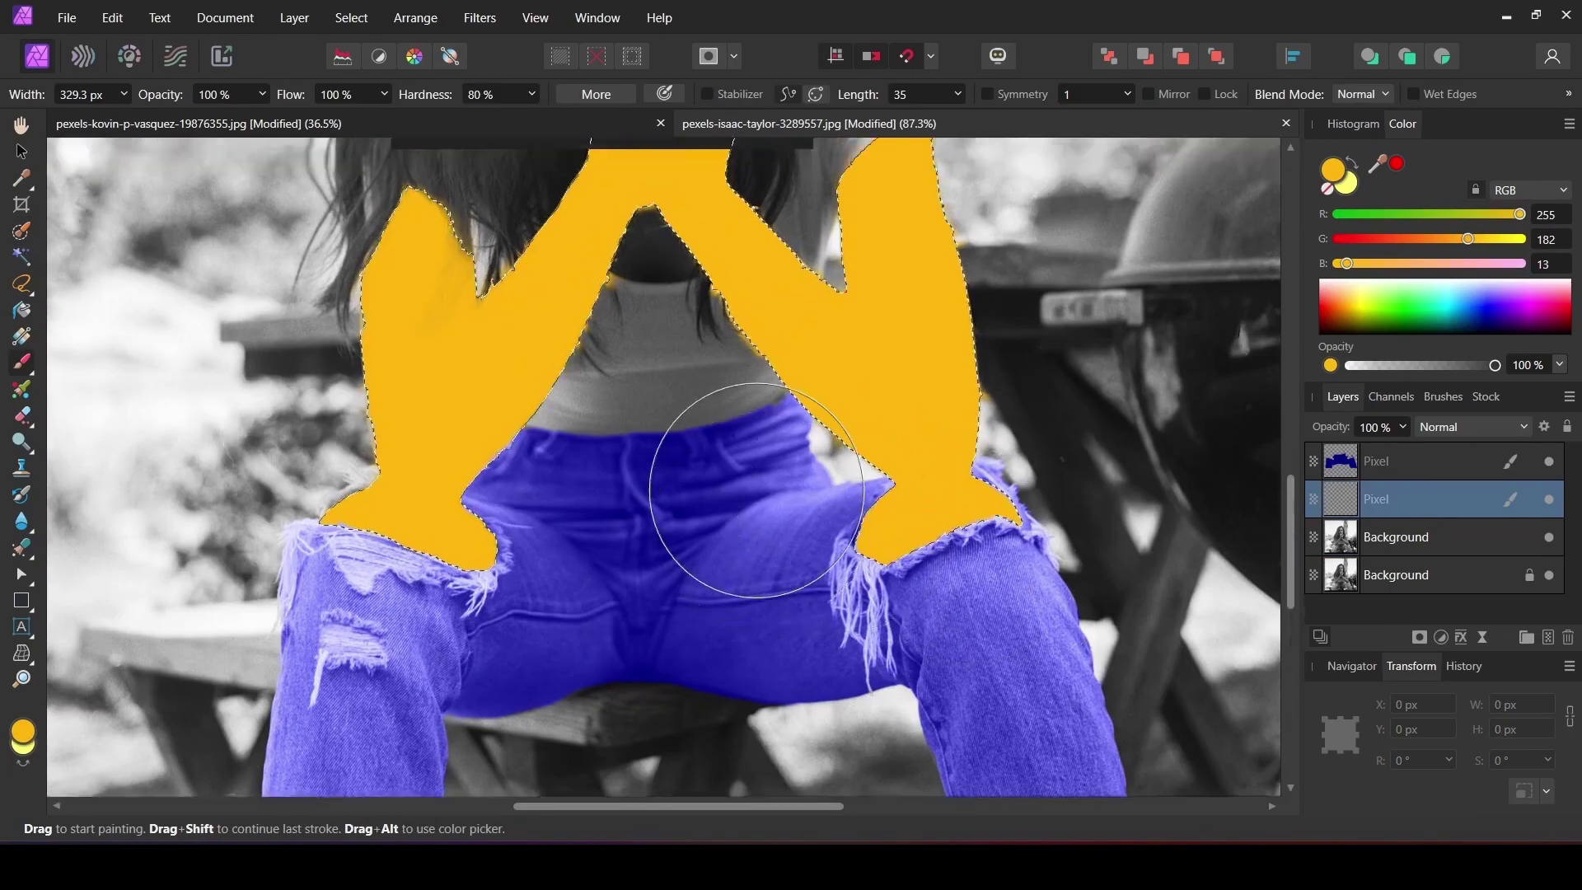
Step: Set the blend mode of the skin pixel layer to Color and clear the selection
{"action": "scroll", "coordinate": [756, 490], "scroll_direction": "down", "scroll_amount": 3}
{"action": "left_click", "coordinate": [22, 152]}
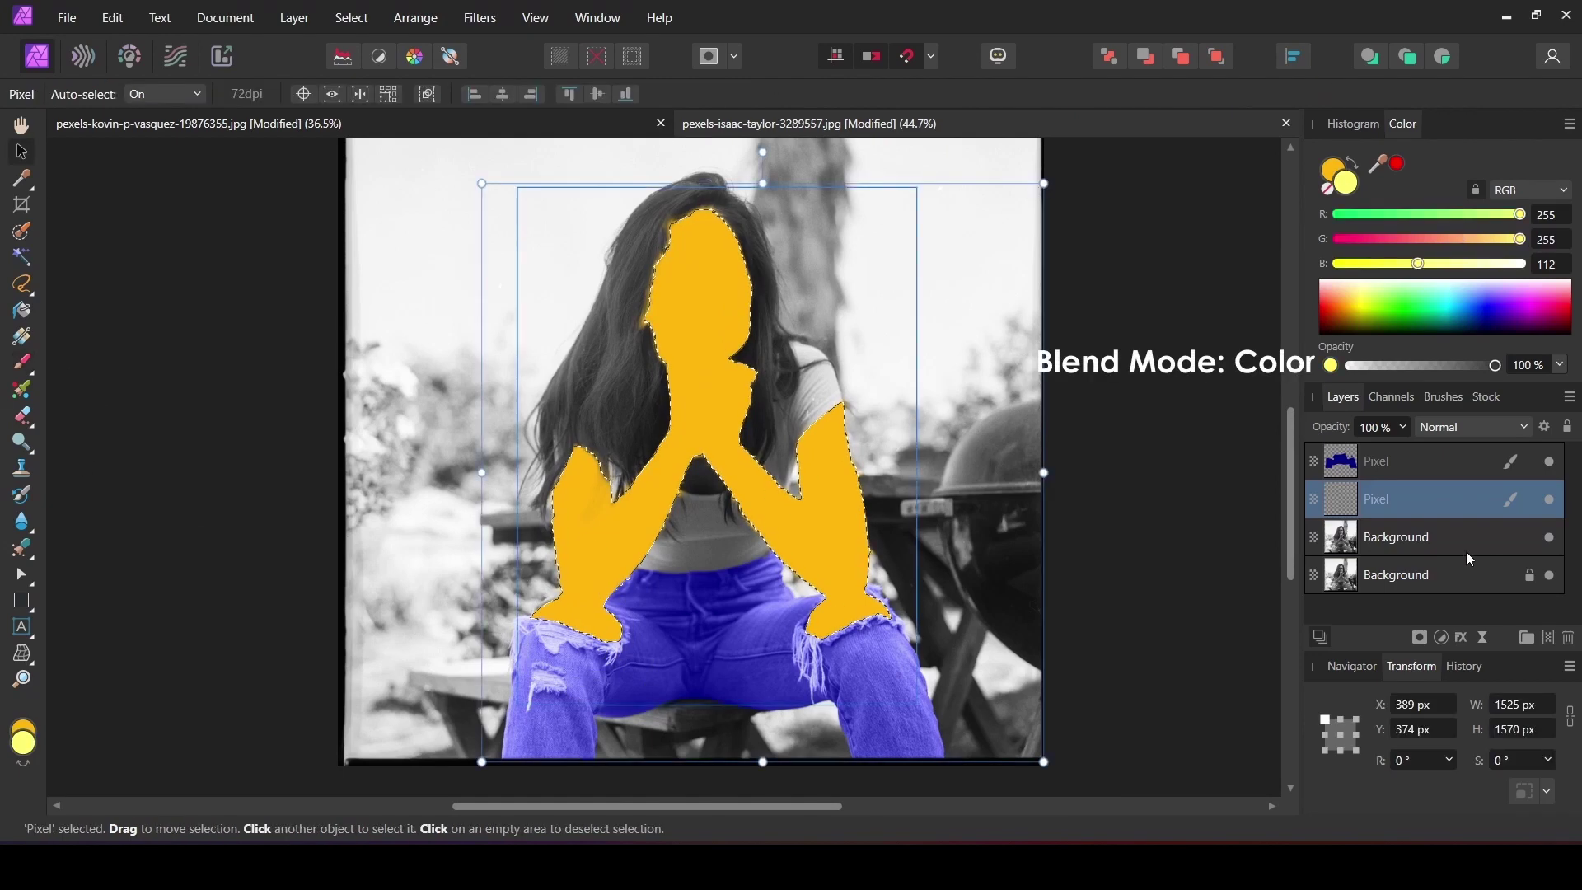
{"action": "left_click", "coordinate": [1474, 427]}
{"action": "scroll", "coordinate": [1456, 715], "scroll_direction": "down", "scroll_amount": 5}
{"action": "scroll", "coordinate": [1456, 715], "scroll_direction": "down", "scroll_amount": 1}
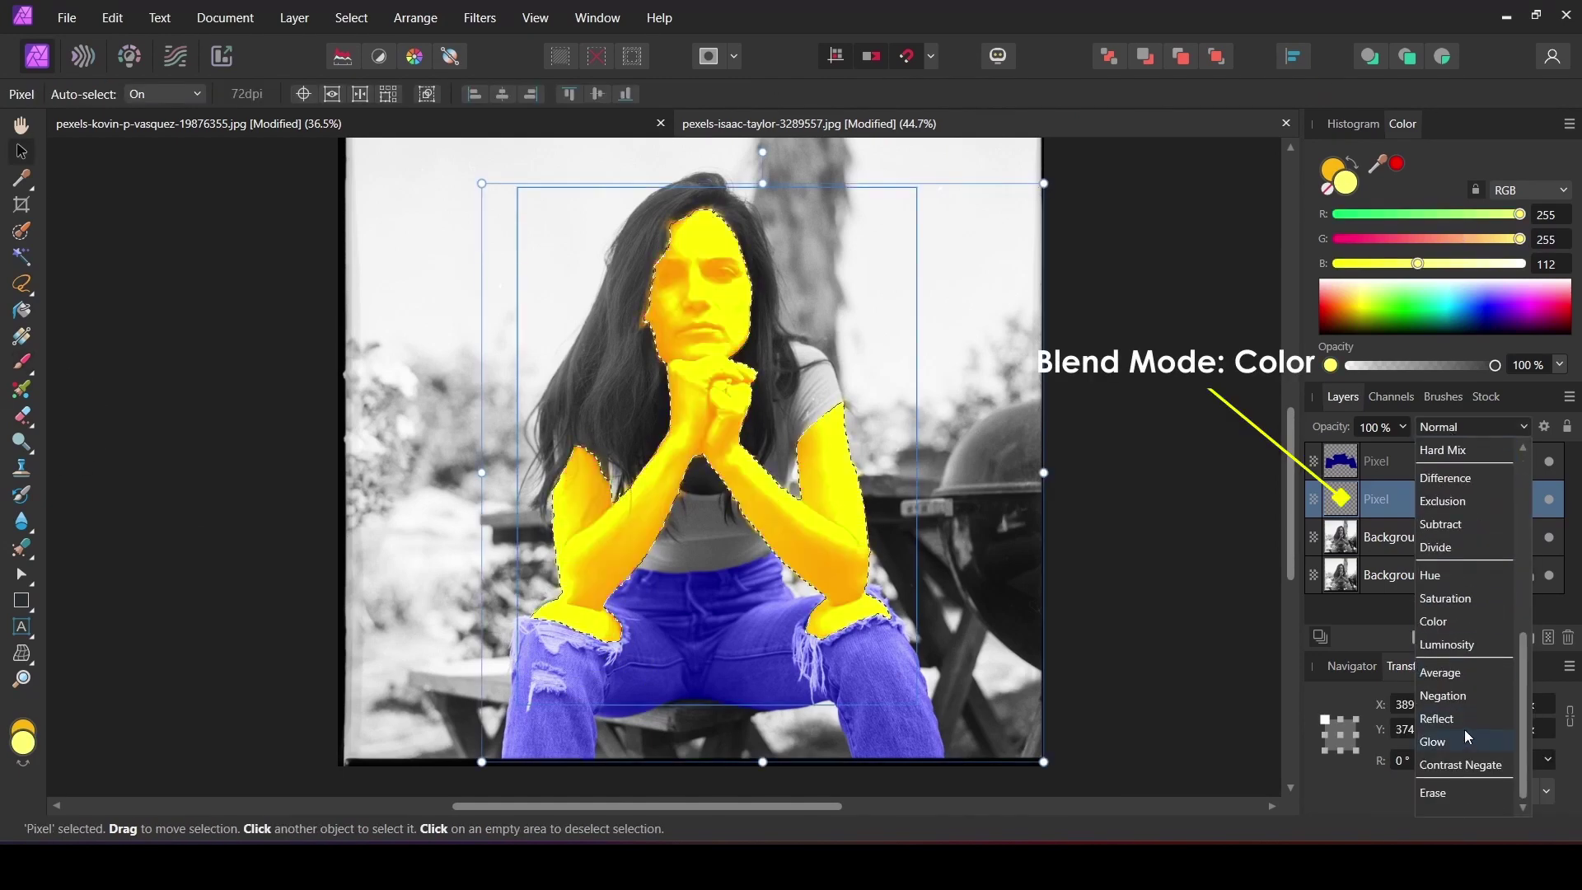
{"action": "left_click", "coordinate": [1465, 624]}
Step: Add an Exposure adjustment of -3.5 to the blue jeans layer
{"action": "left_click", "coordinate": [1389, 463]}
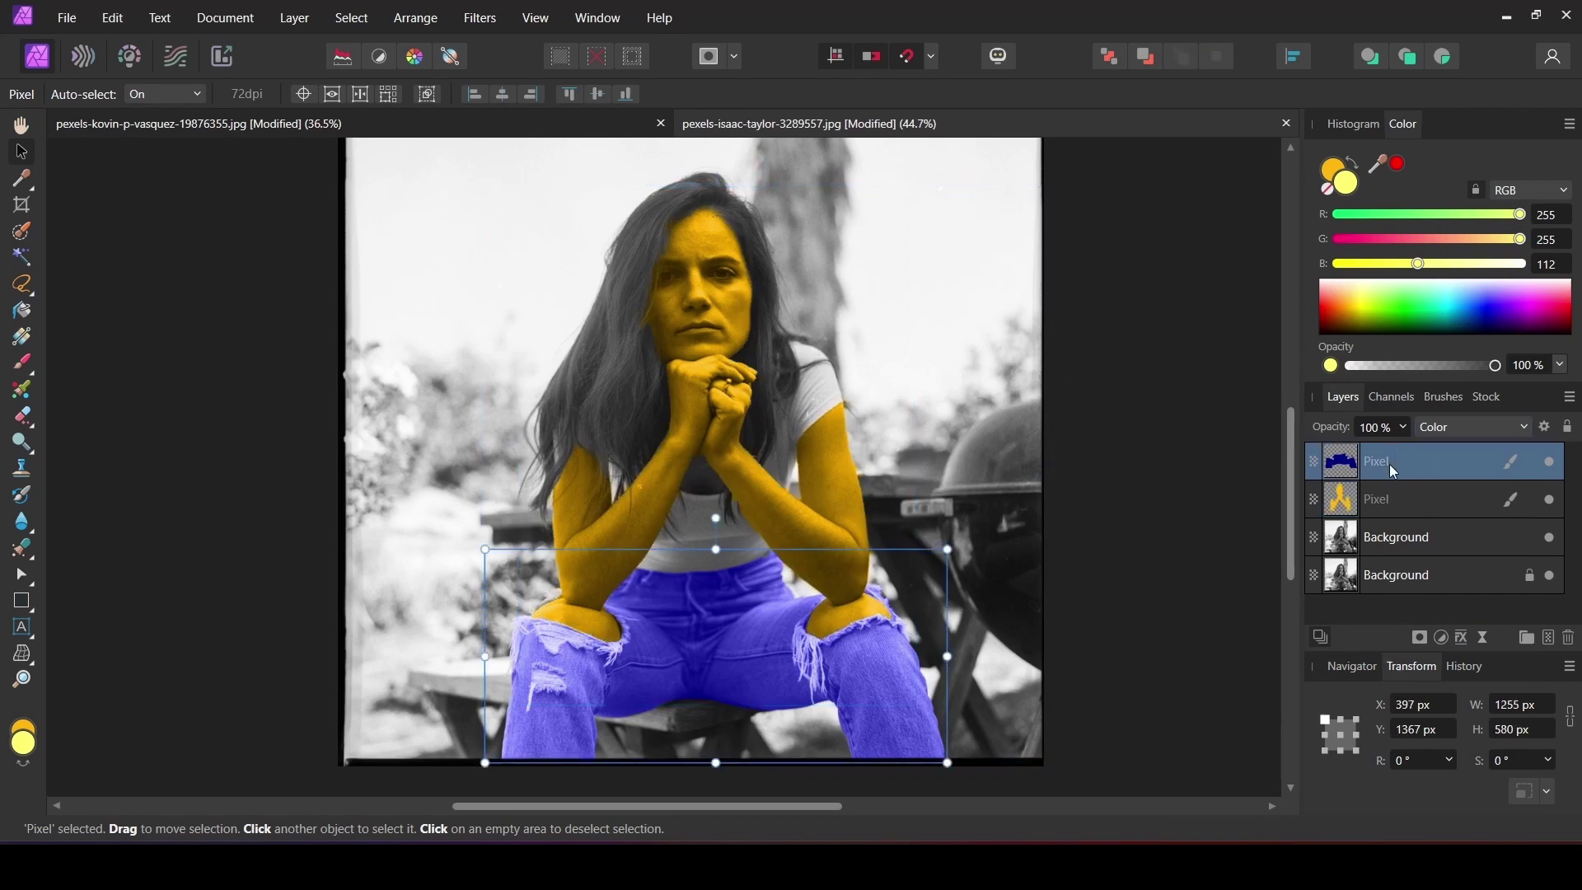
{"action": "left_click", "coordinate": [1442, 639]}
{"action": "left_click", "coordinate": [1371, 333]}
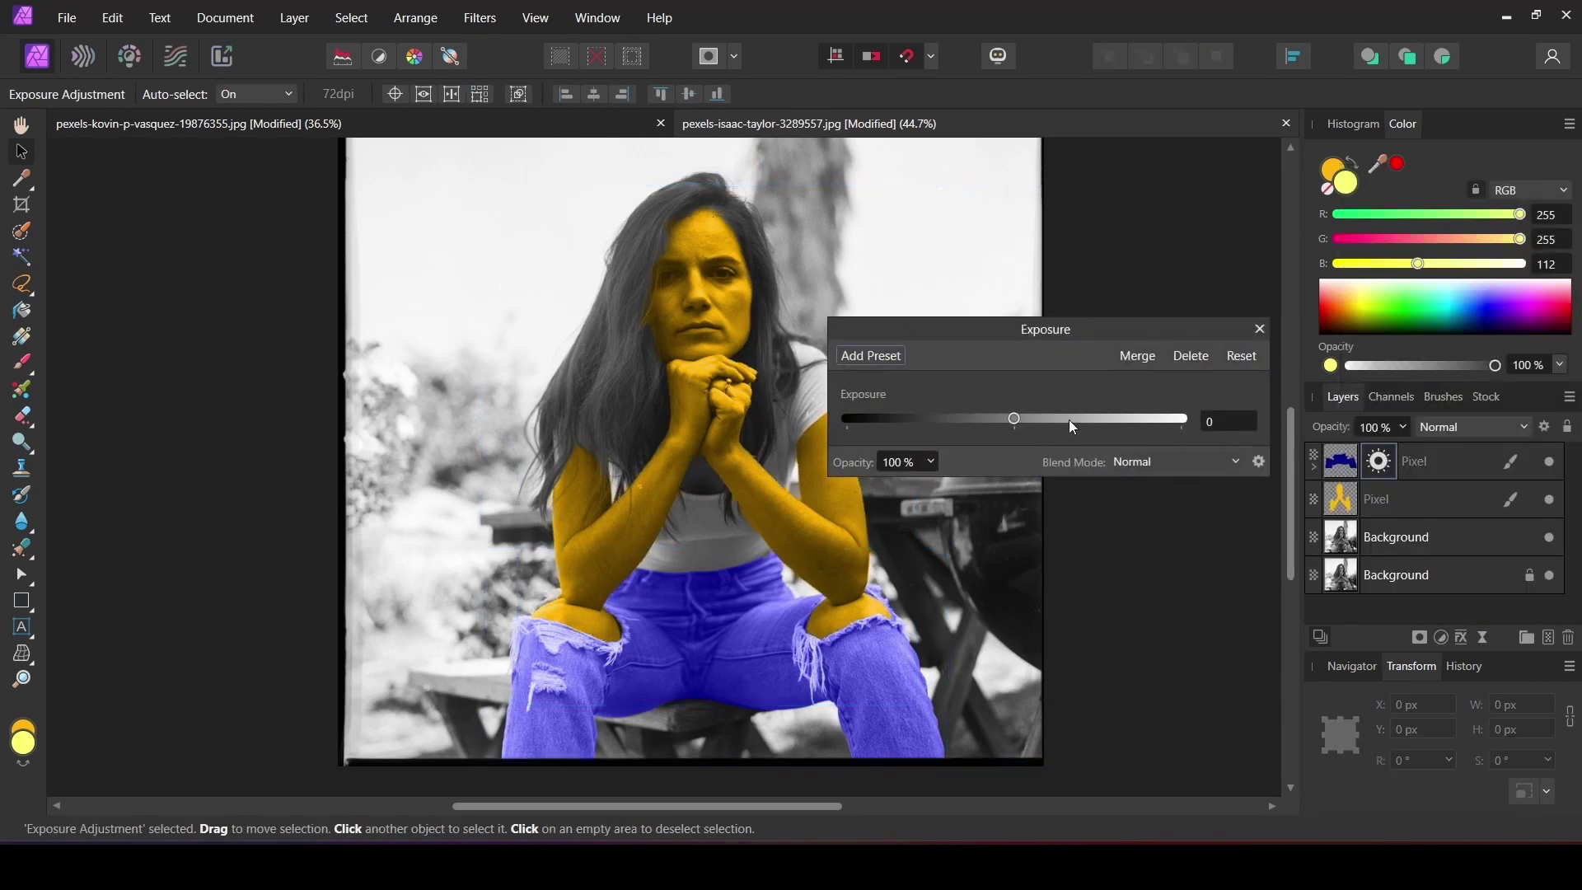
{"action": "key", "text": "Return"}
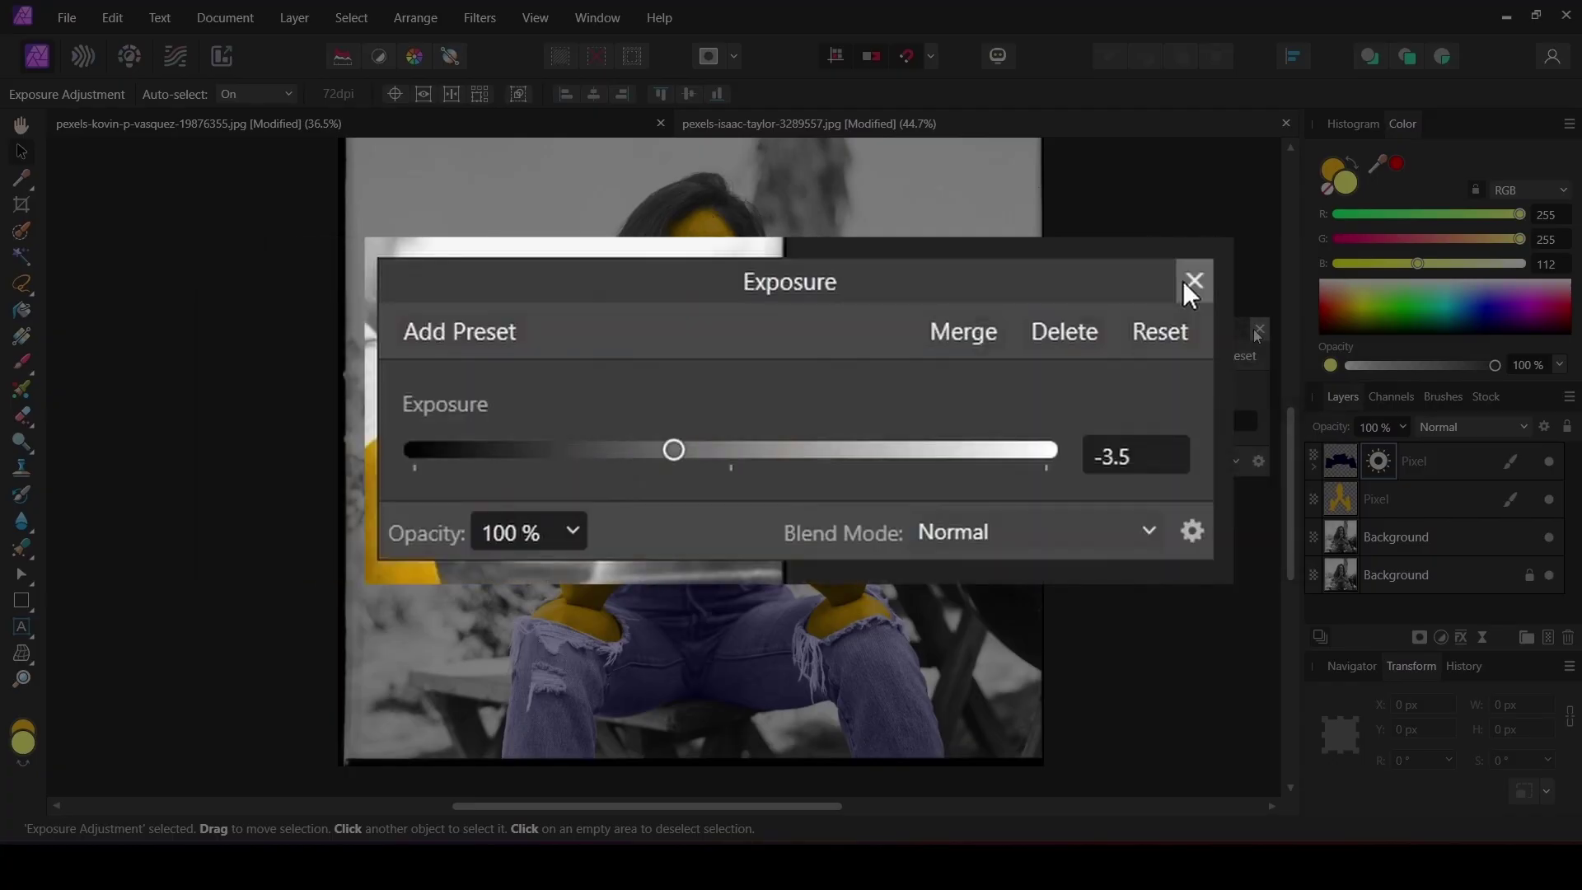
{"action": "left_click", "coordinate": [1258, 329]}
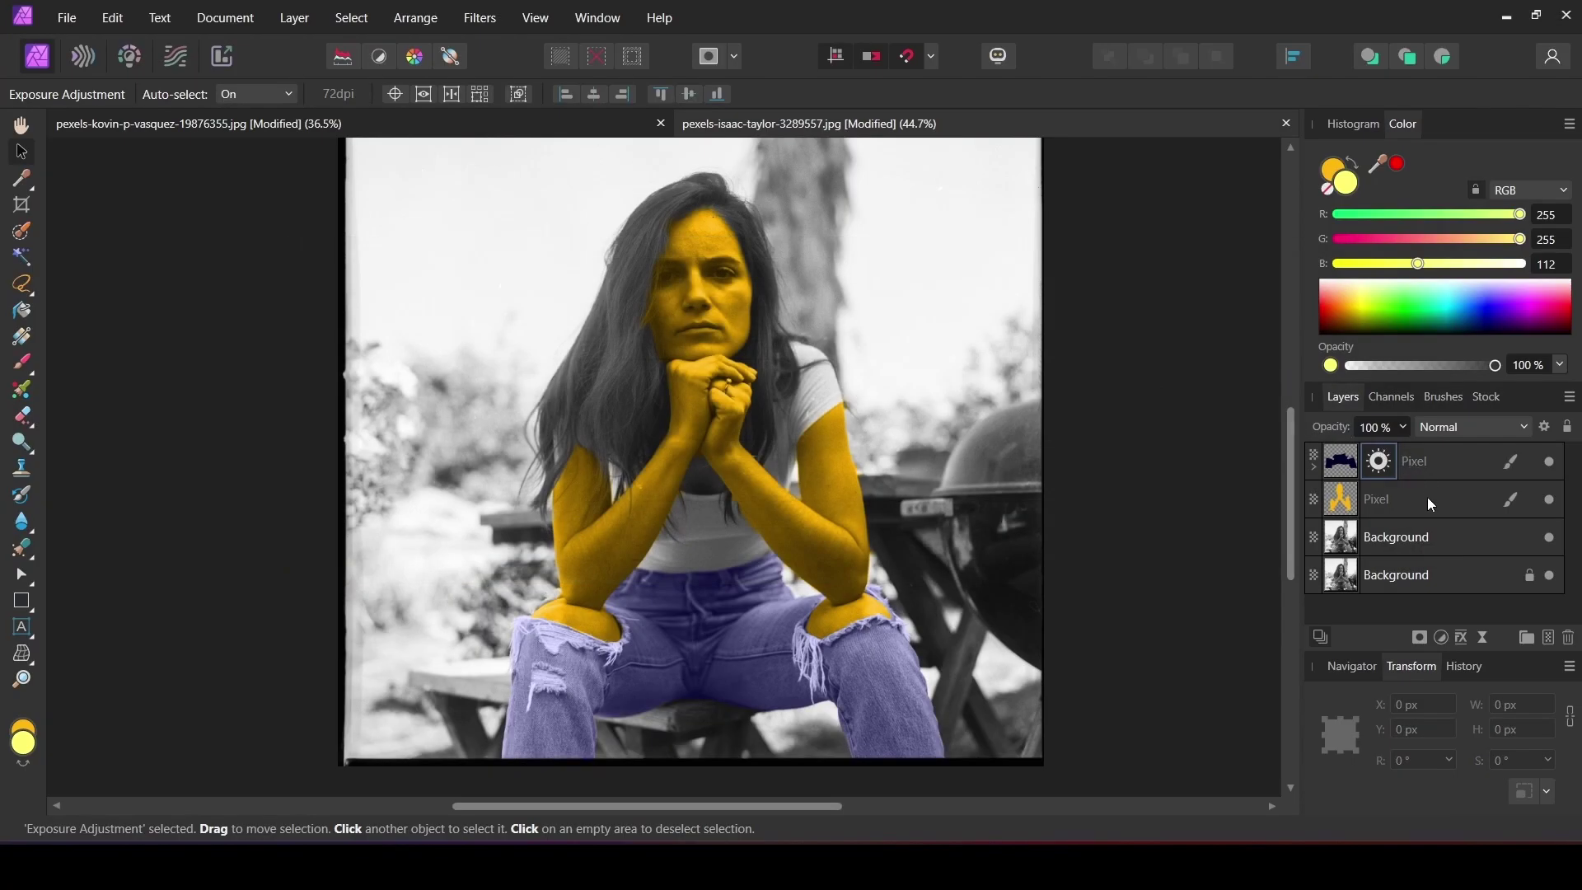
Step: Add an Exposure adjustment of -3.5 to the skin layer
{"action": "left_click", "coordinate": [1431, 500]}
{"action": "left_click", "coordinate": [1442, 640]}
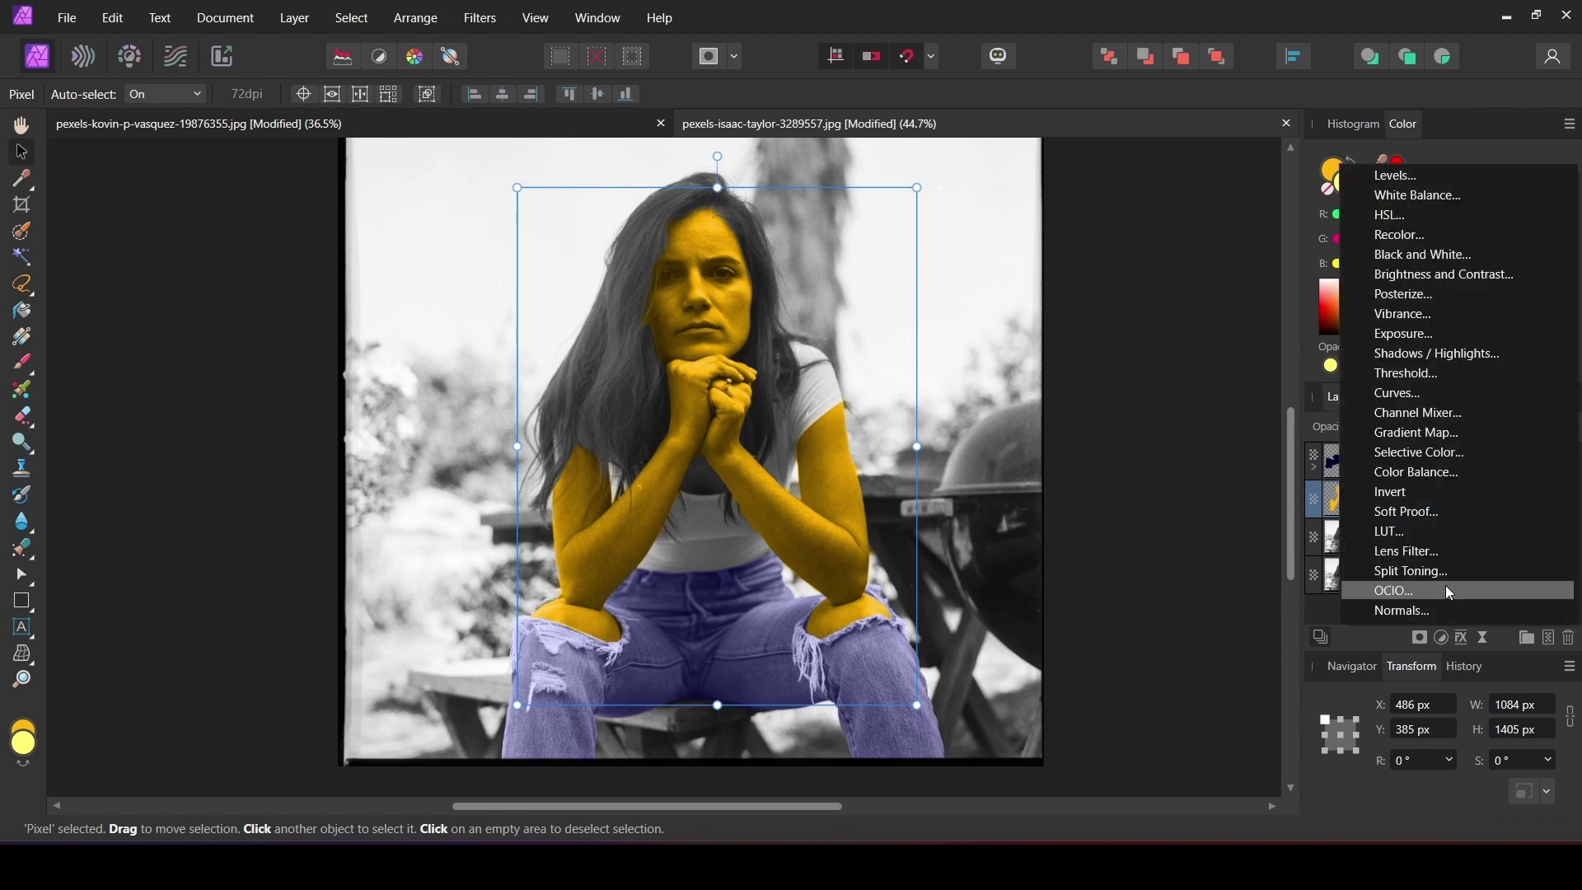
{"action": "left_click", "coordinate": [1417, 328]}
{"action": "left_click", "coordinate": [1232, 429]}
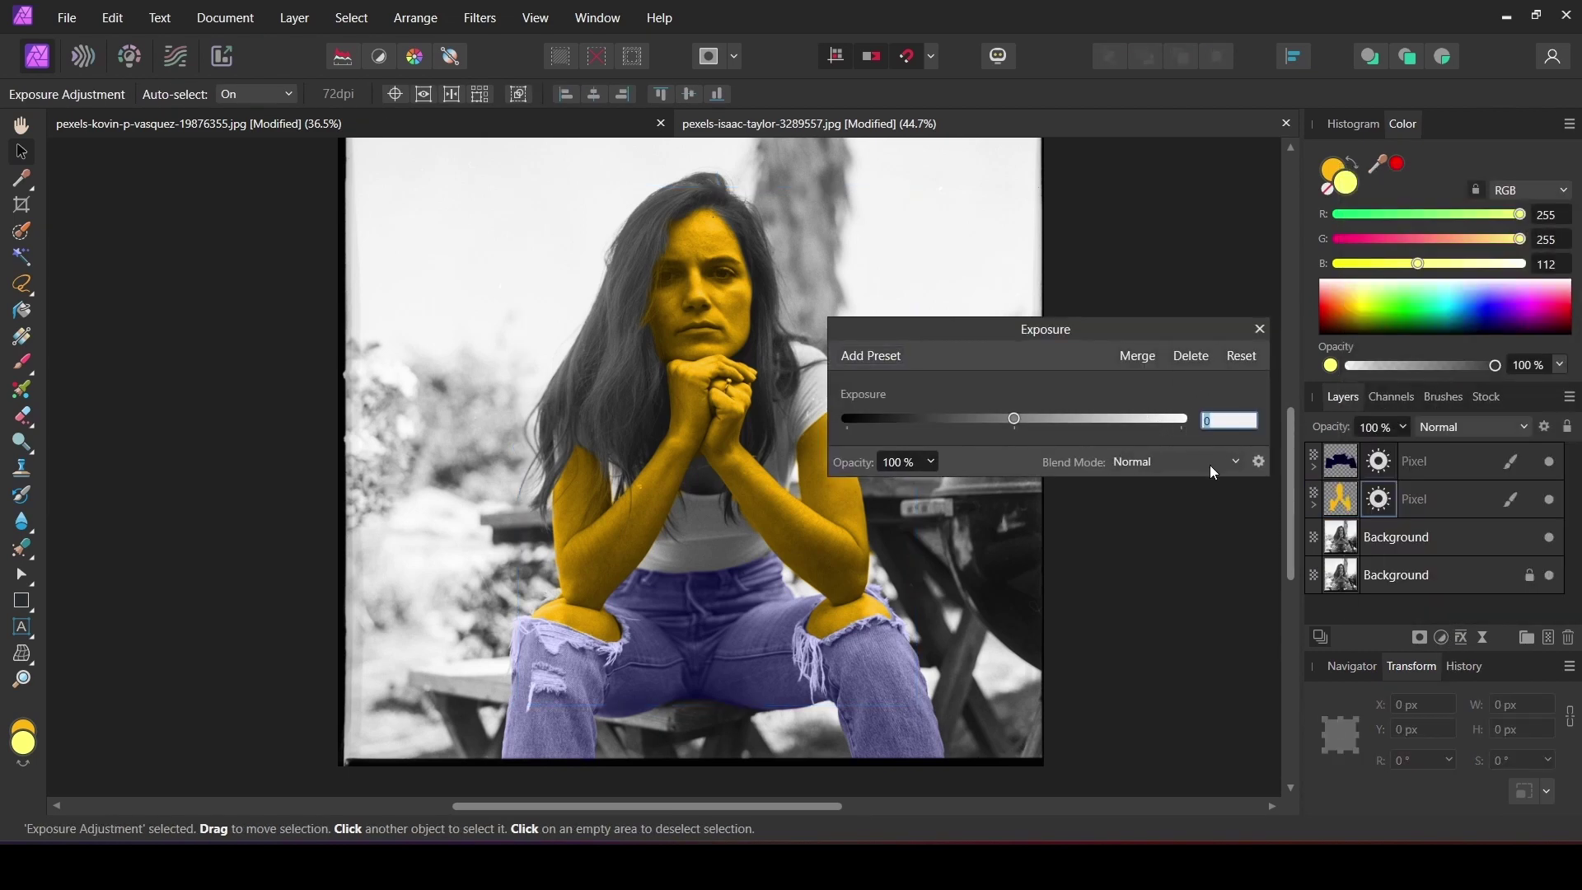
{"action": "type", "text": "-3.5"}
{"action": "key", "text": "Return"}
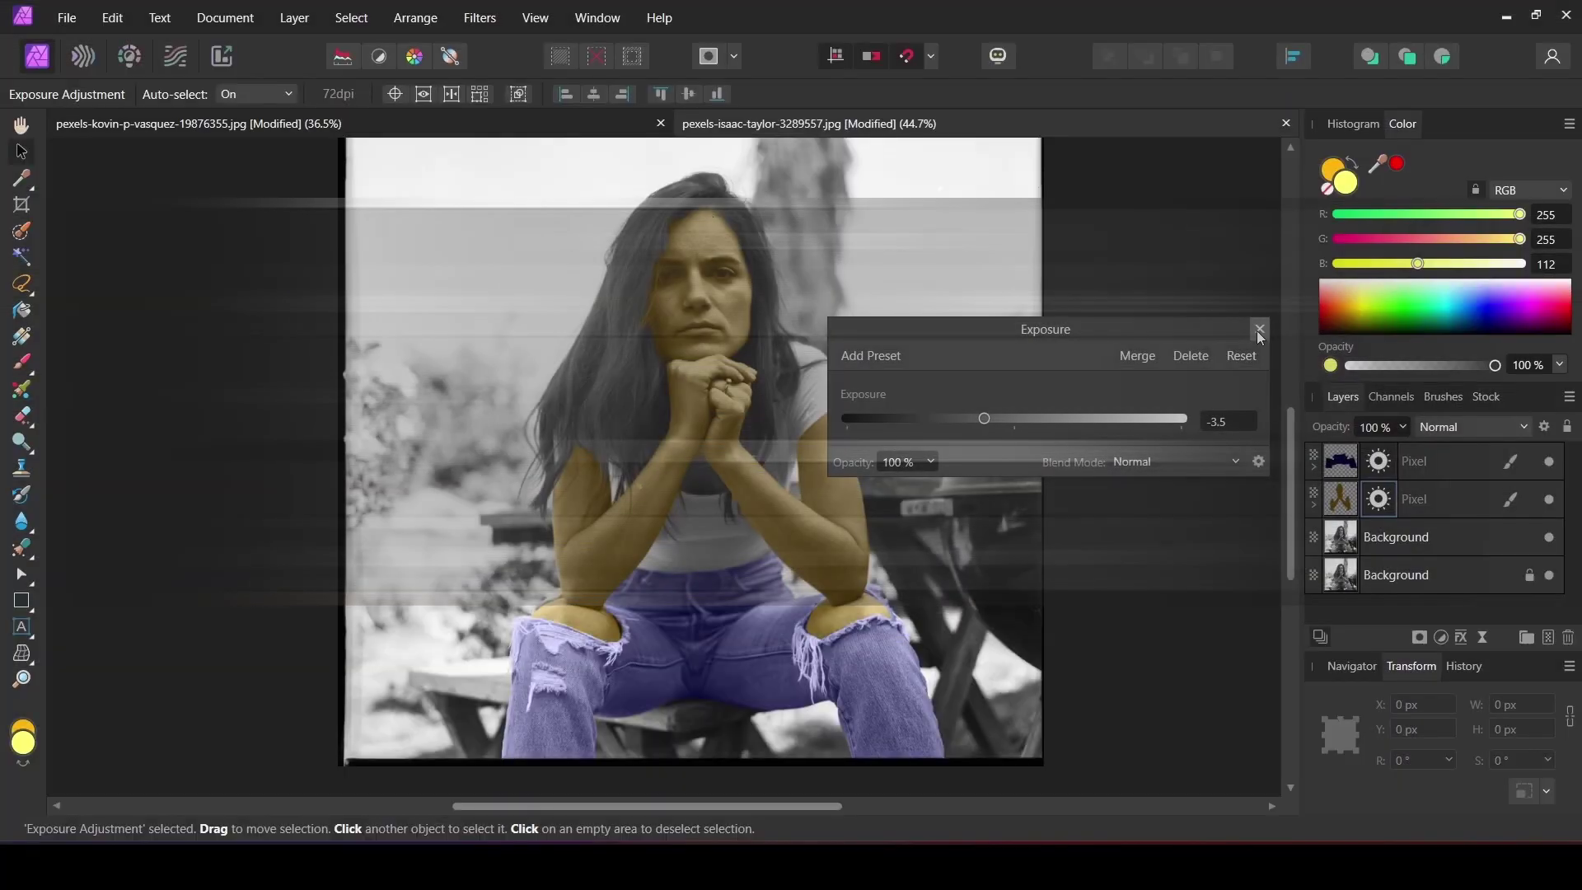
{"action": "left_click", "coordinate": [1295, 241]}
Step: Erase the skin tint from the eyes and overlapping hair with a 12.4 px Erase Brush at 40% opacity and 40% flow
{"action": "scroll", "coordinate": [673, 236], "scroll_direction": "up", "scroll_amount": 5}
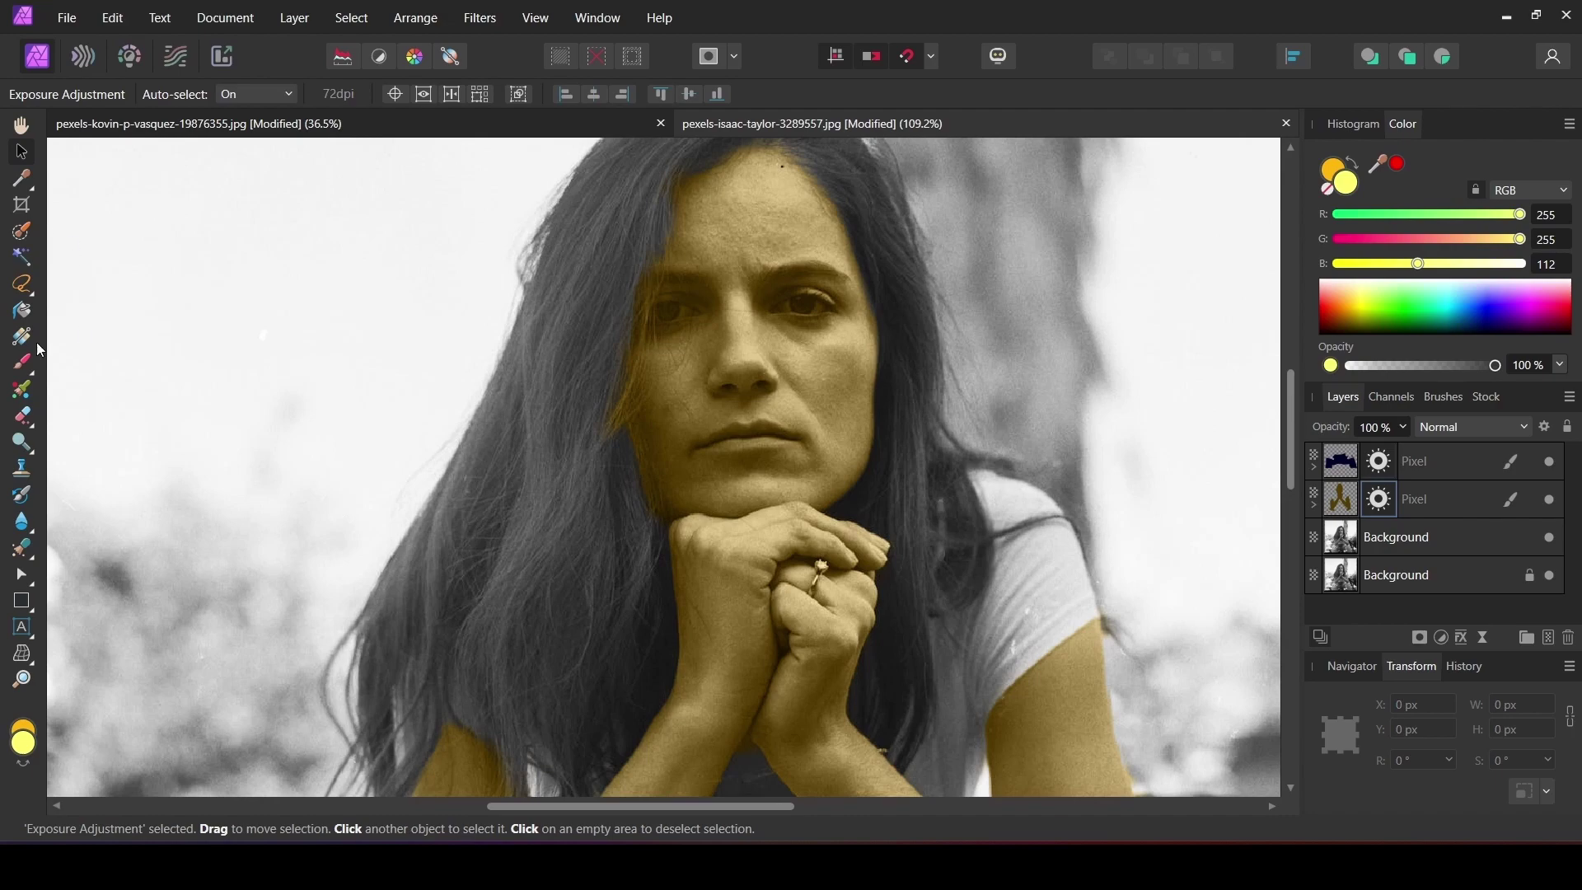
{"action": "left_click", "coordinate": [24, 416]}
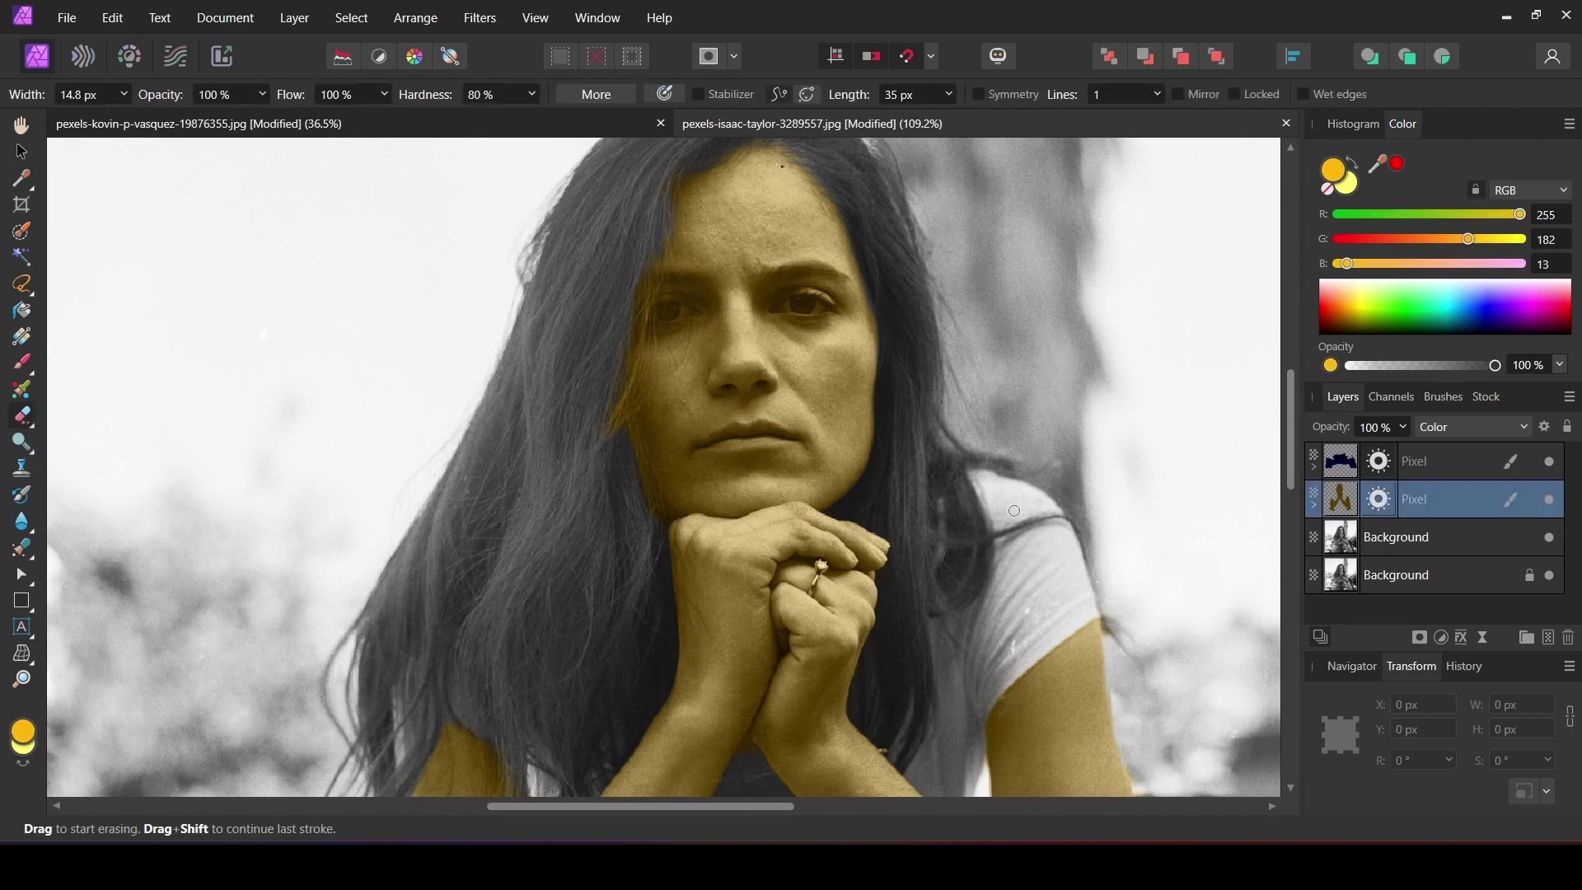
{"action": "scroll", "coordinate": [619, 318], "scroll_direction": "up", "scroll_amount": 2}
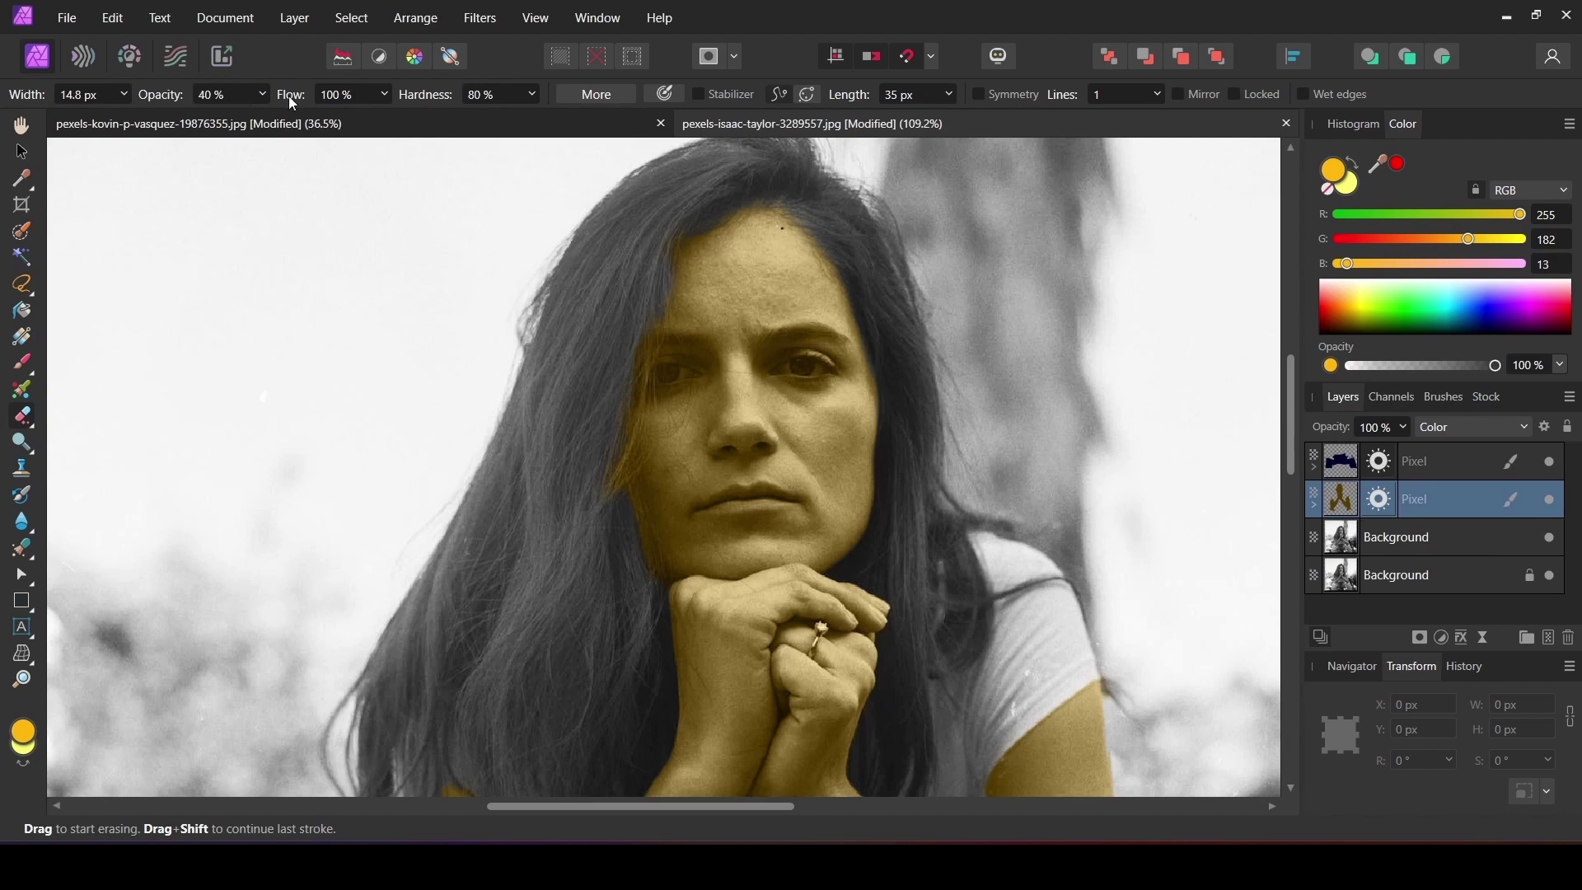
{"action": "left_click", "coordinate": [346, 94]}
{"action": "type", "text": "40"}
{"action": "key", "text": "Return"}
{"action": "scroll", "coordinate": [671, 258], "scroll_direction": "down", "scroll_amount": 10}
{"action": "scroll", "coordinate": [680, 529], "scroll_direction": "down", "scroll_amount": 1}
{"action": "scroll", "coordinate": [681, 530], "scroll_direction": "up", "scroll_amount": 4}
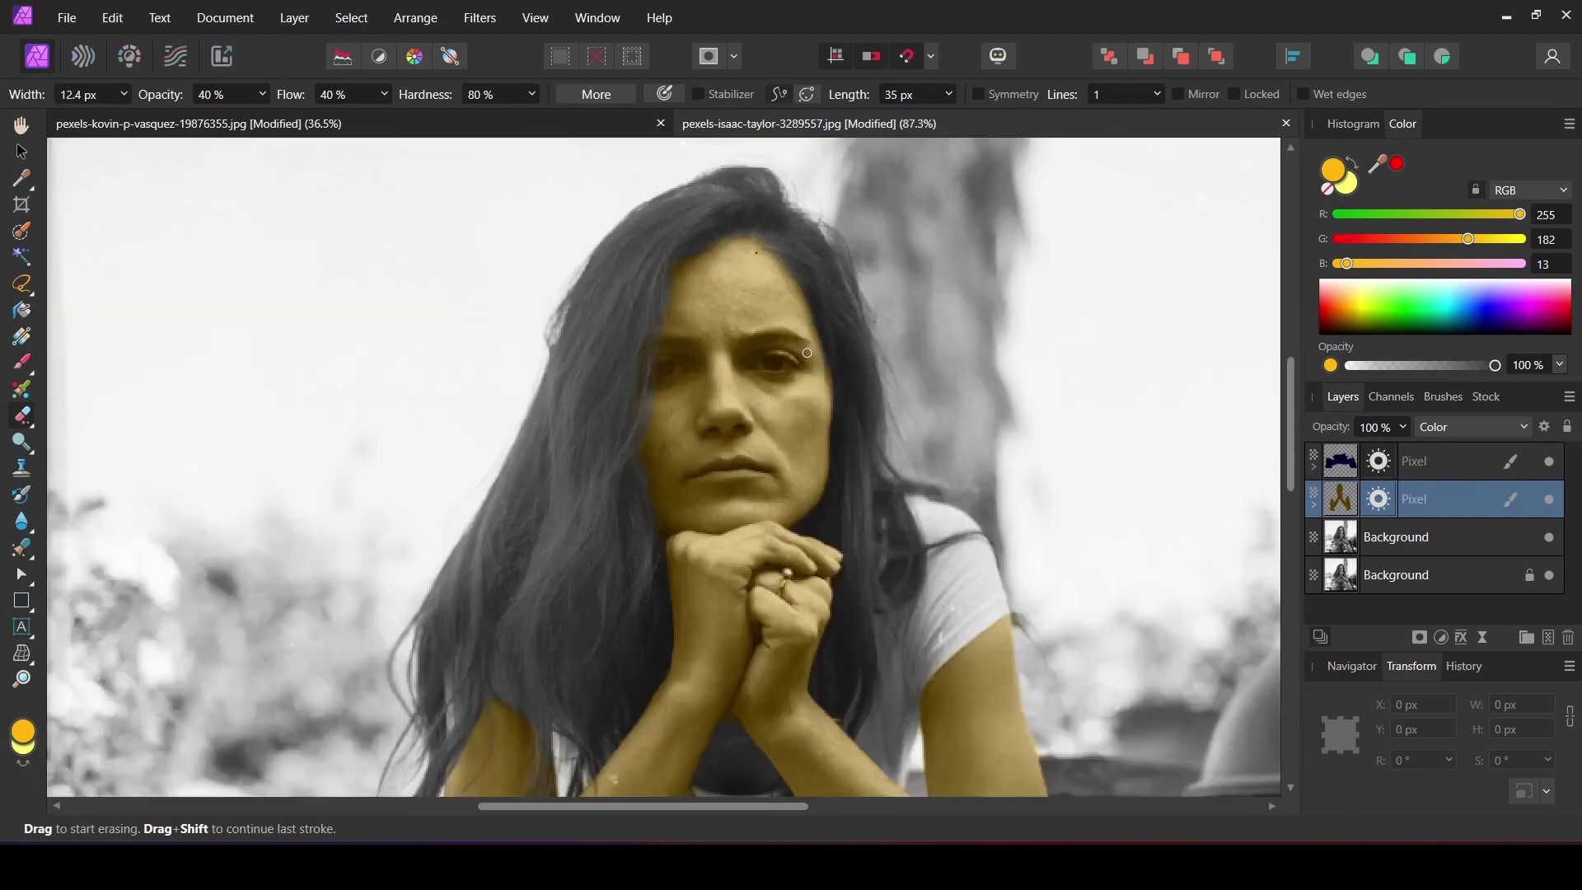
{"action": "scroll", "coordinate": [776, 374], "scroll_direction": "up", "scroll_amount": 7}
{"action": "scroll", "coordinate": [799, 309], "scroll_direction": "left", "scroll_amount": 5}
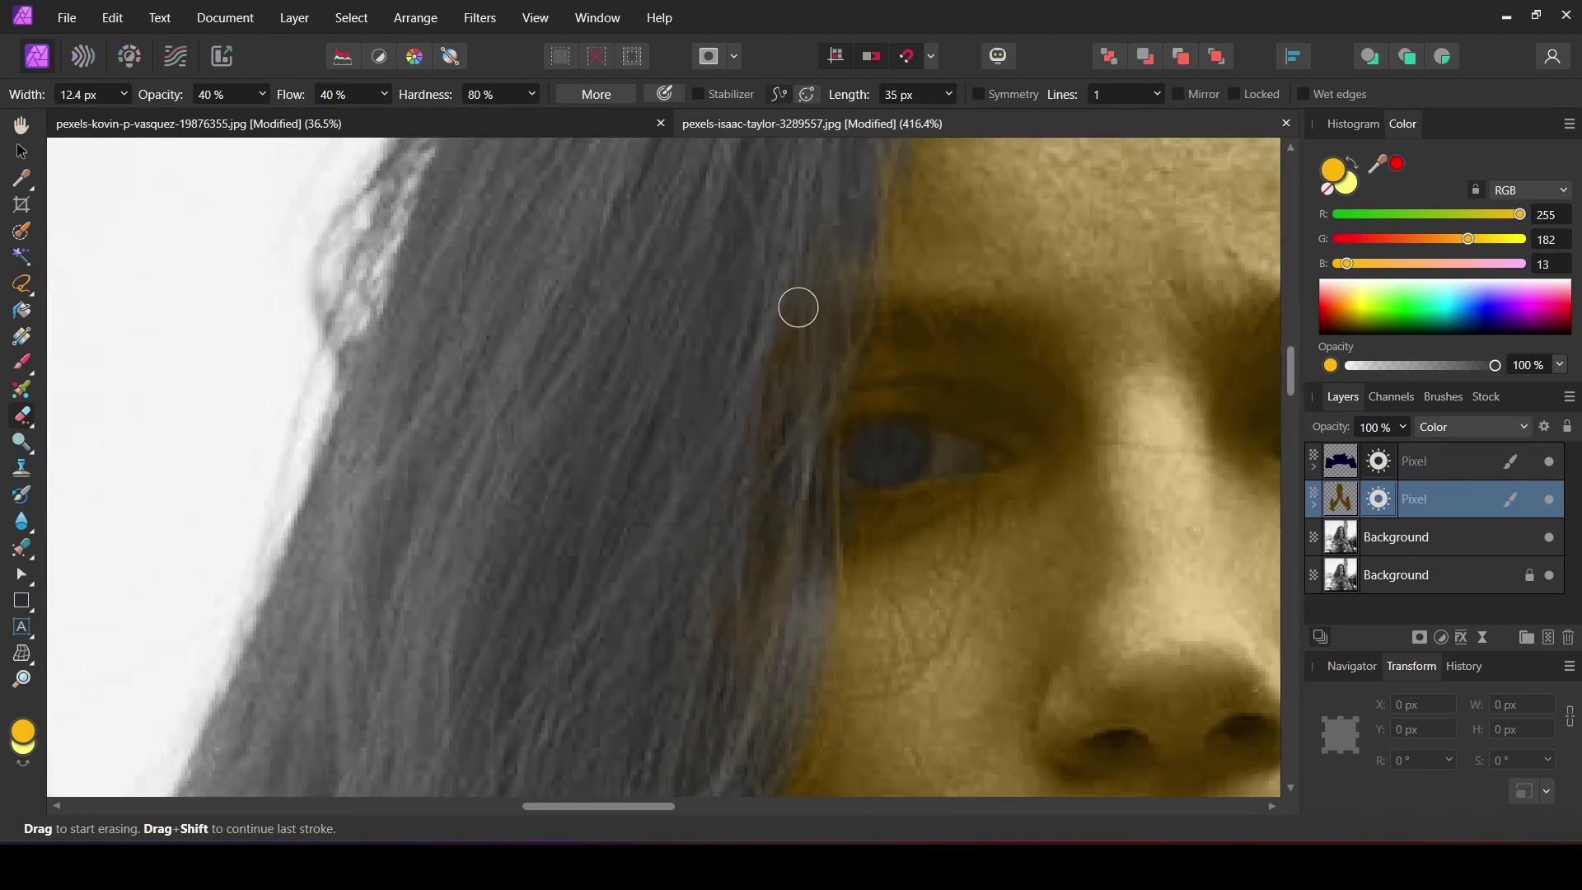
Step: Lower the skin layer's opacity to 55%
{"action": "scroll", "coordinate": [806, 586], "scroll_direction": "down", "scroll_amount": 10}
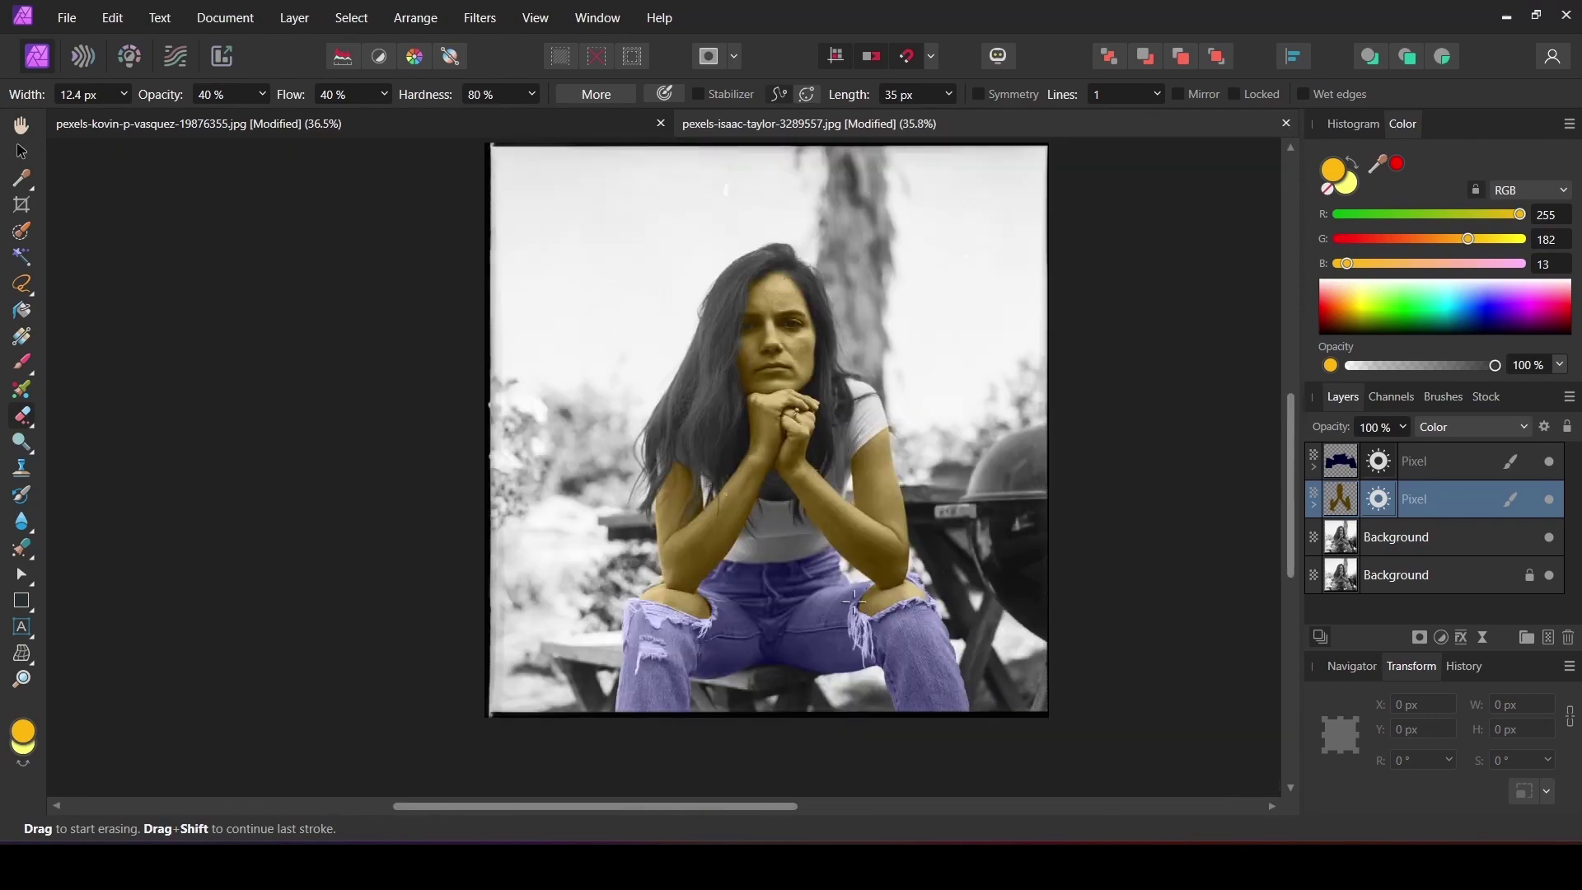
{"action": "left_click", "coordinate": [1405, 426]}
{"action": "left_click_drag", "start_coordinate": [1392, 449], "coordinate": [1353, 454]}
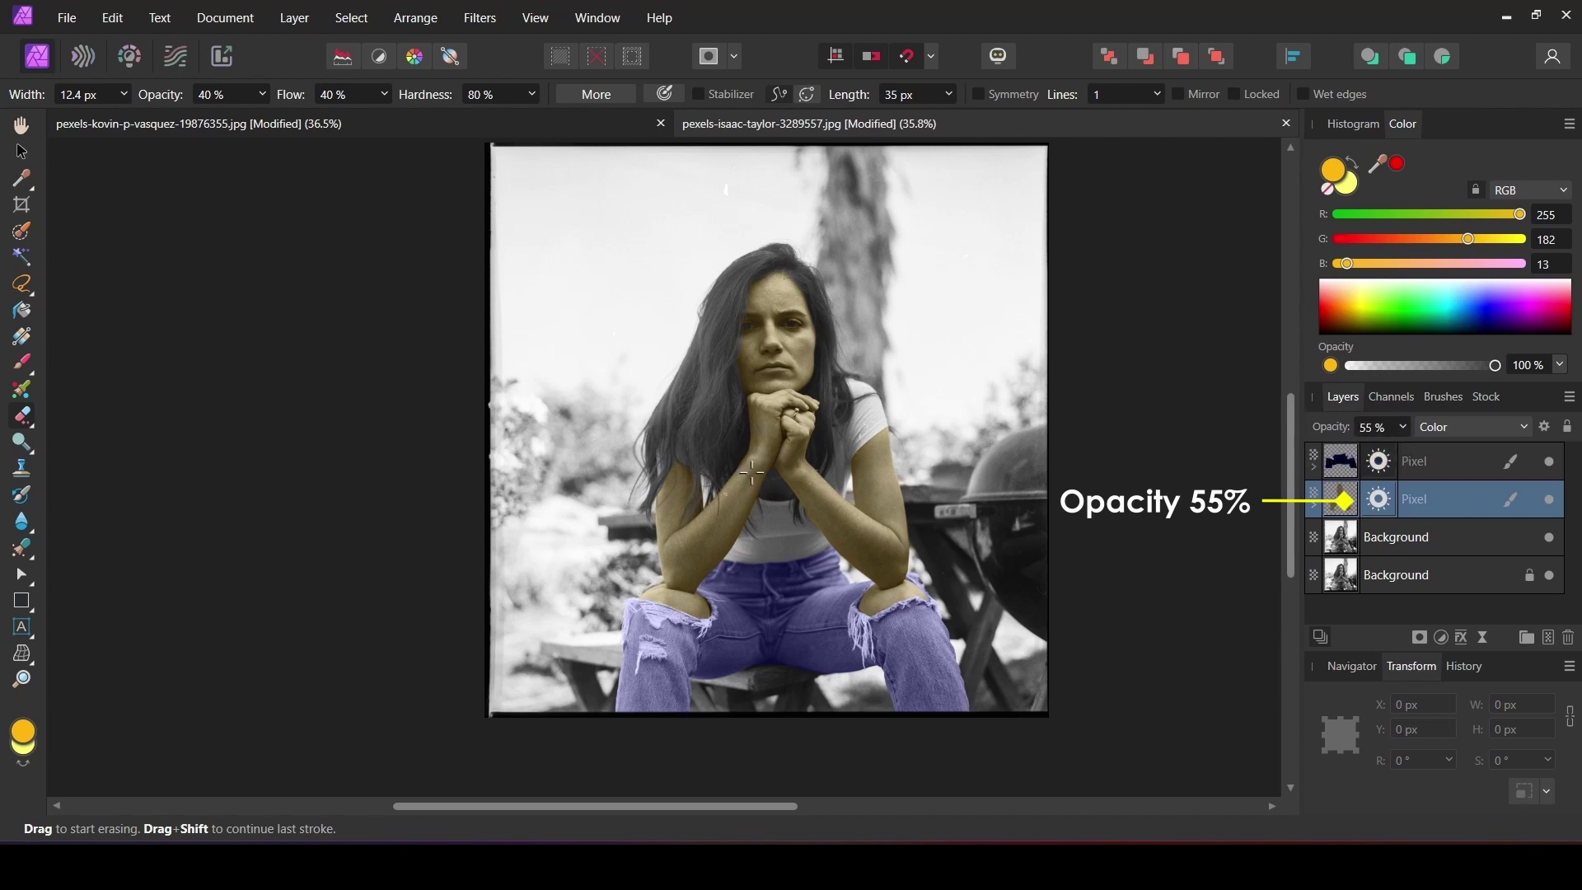
Step: Select the blue jeans layer together with the skin layer and duplicate both
{"action": "key", "text": "v"}
{"action": "left_click", "coordinate": [1426, 474], "text": "shift"}
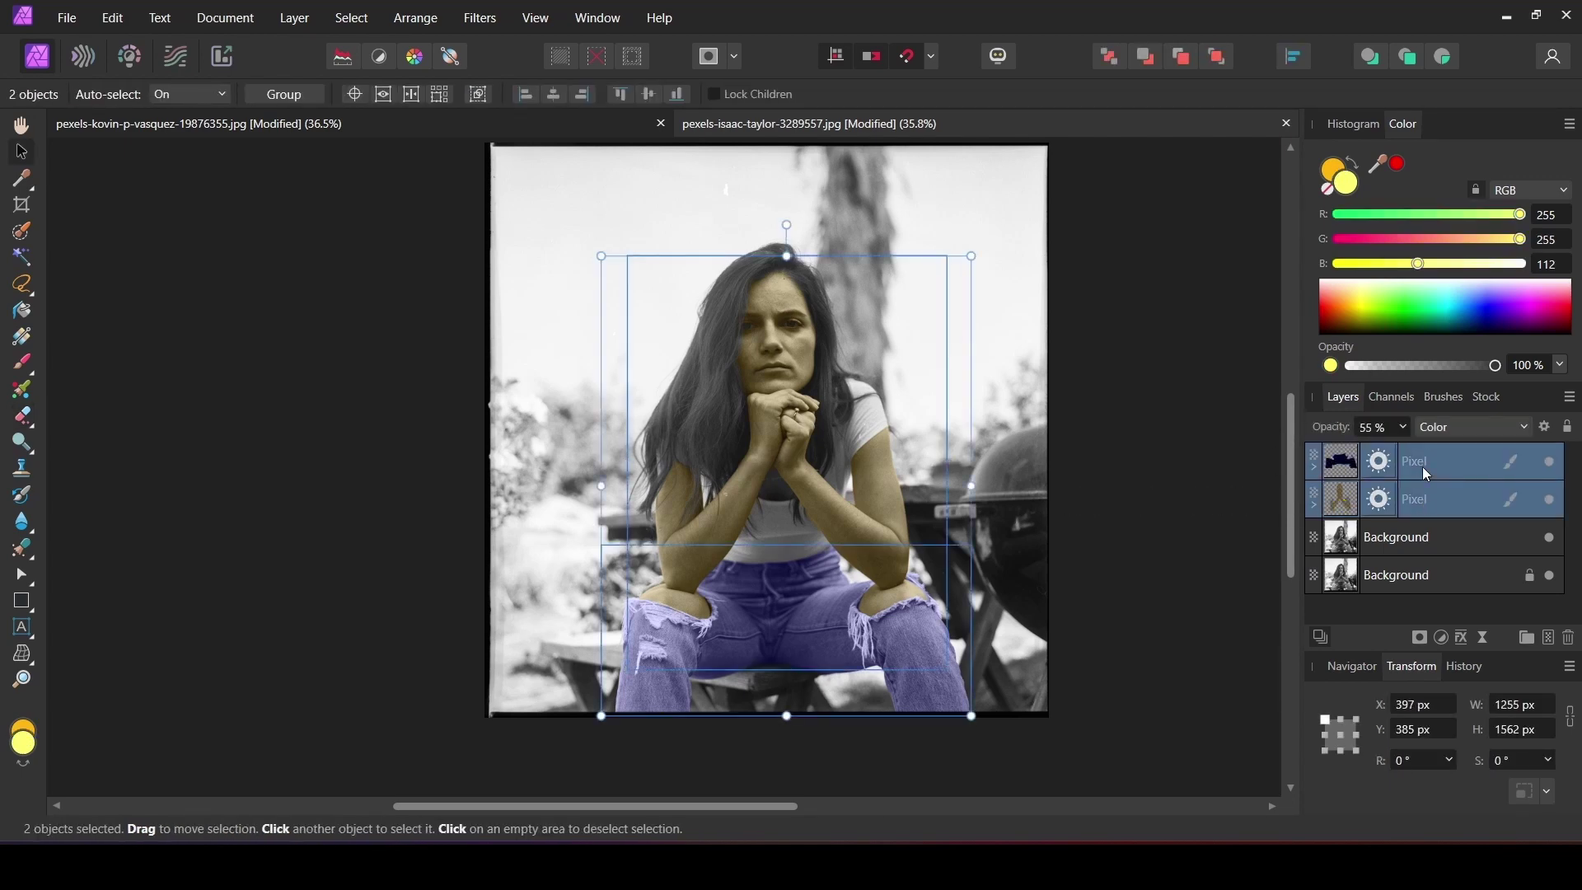
{"action": "right_click", "coordinate": [1423, 467]}
{"action": "left_click", "coordinate": [1373, 213]}
Step: Delete the Exposure adjustment from the duplicated jeans layer and move the copy directly above the original jeans layer
{"action": "left_click", "coordinate": [1313, 466]}
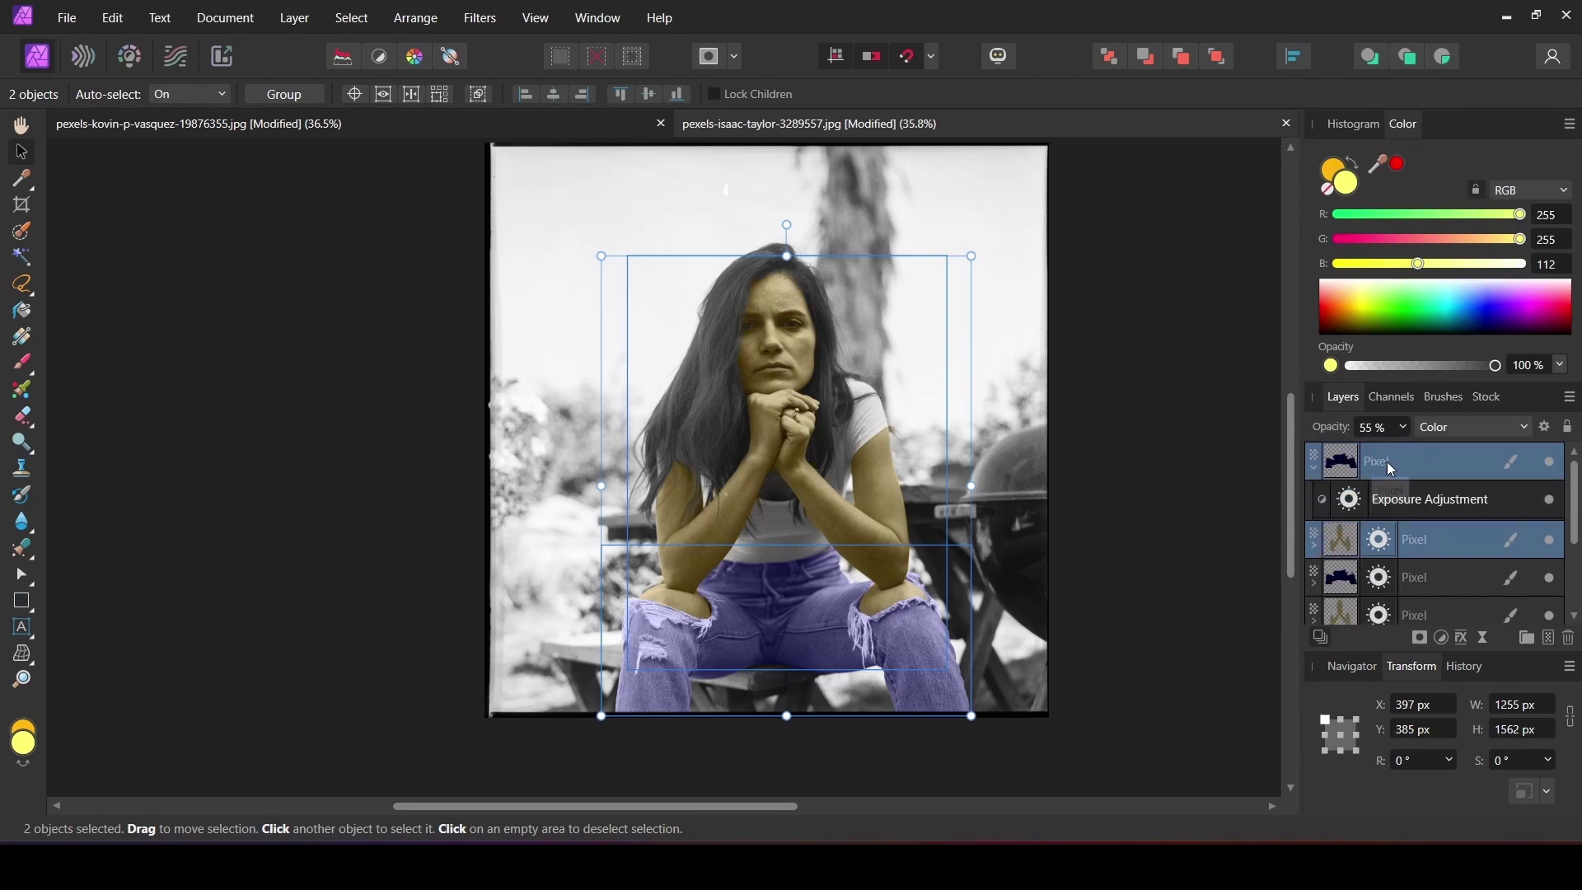
{"action": "left_click", "coordinate": [1388, 468]}
{"action": "left_click", "coordinate": [1407, 500]}
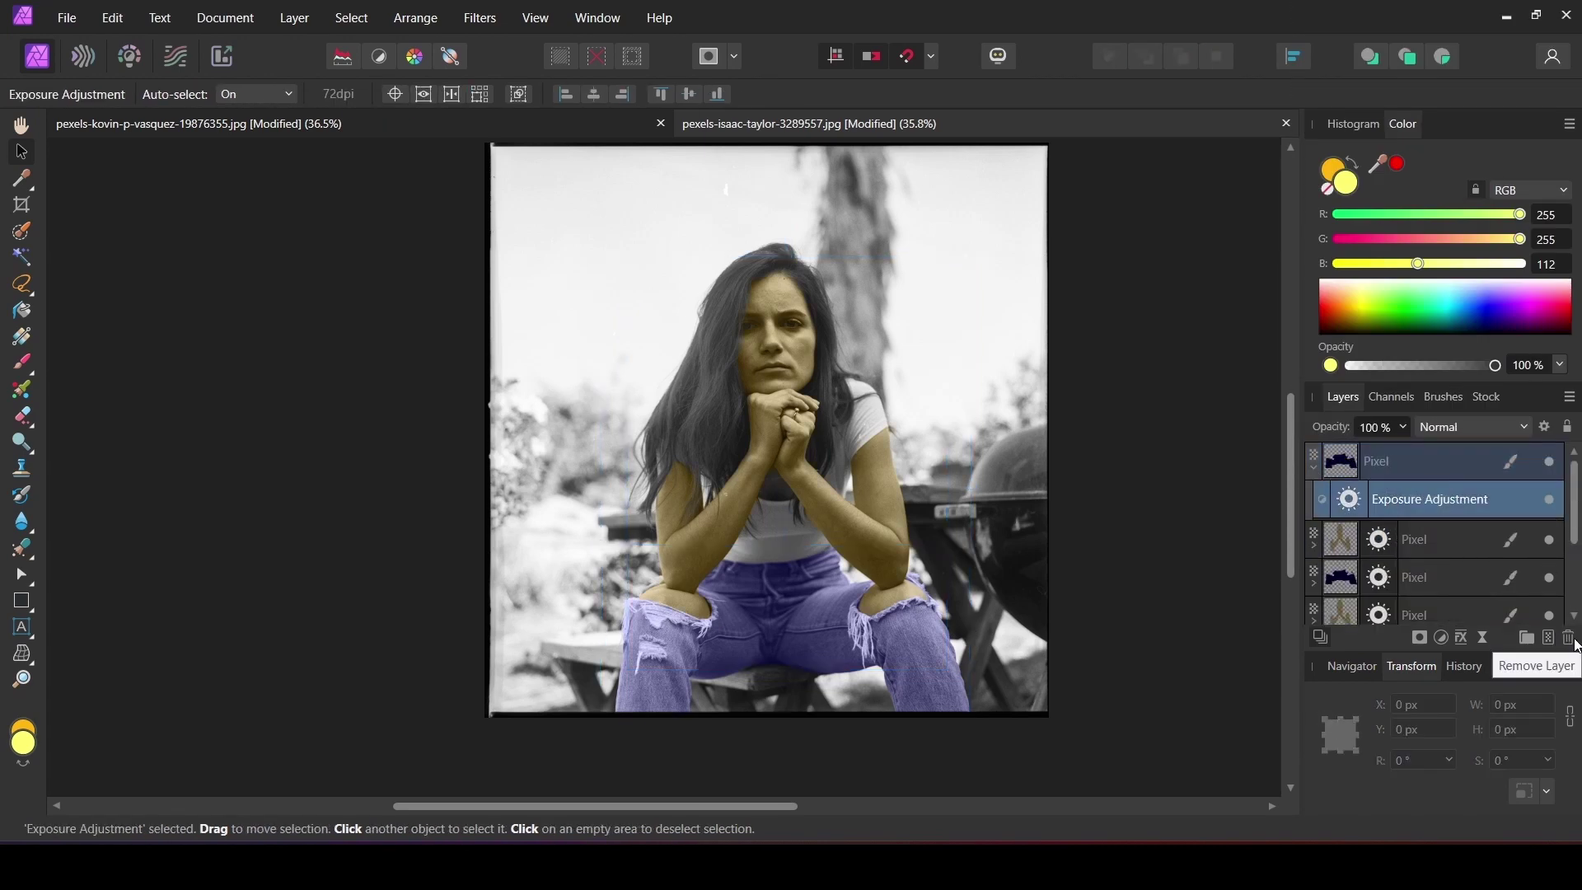
{"action": "left_click", "coordinate": [1568, 637]}
{"action": "left_click_drag", "start_coordinate": [1397, 464], "coordinate": [1392, 534]}
Step: Delete the Exposure adjustment from the duplicated skin layer and move the copy directly above the original skin layer
{"action": "left_click", "coordinate": [1314, 467]}
{"action": "scroll", "coordinate": [1414, 502], "scroll_direction": "down", "scroll_amount": 2}
{"action": "scroll", "coordinate": [1418, 502], "scroll_direction": "up", "scroll_amount": 2}
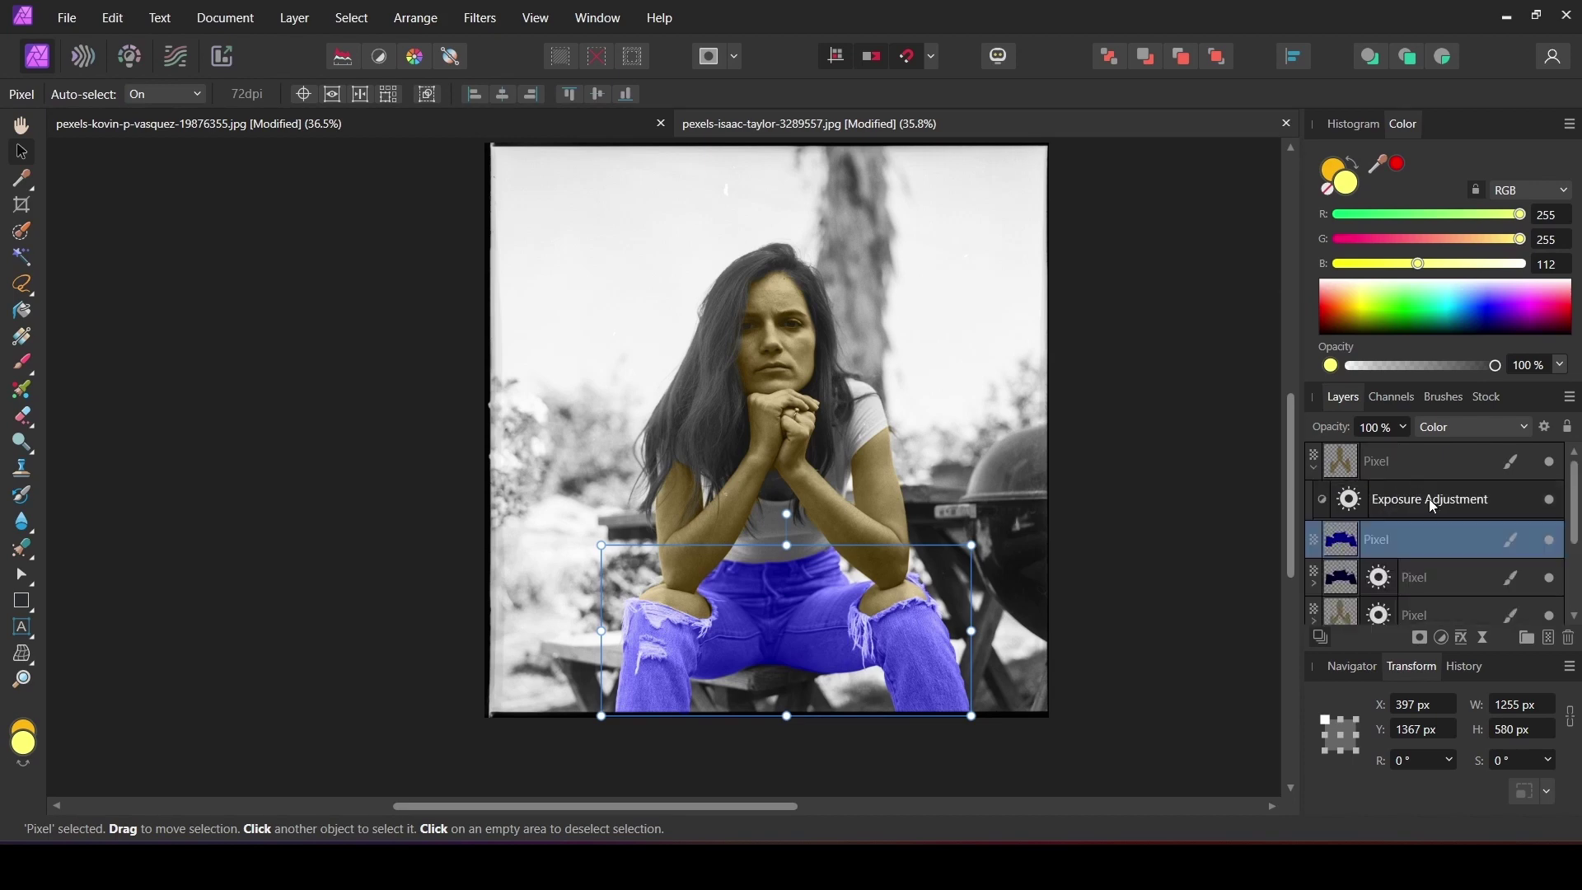
{"action": "left_click", "coordinate": [1431, 501]}
{"action": "left_click", "coordinate": [1567, 637]}
{"action": "left_click_drag", "start_coordinate": [1425, 466], "coordinate": [1400, 556]}
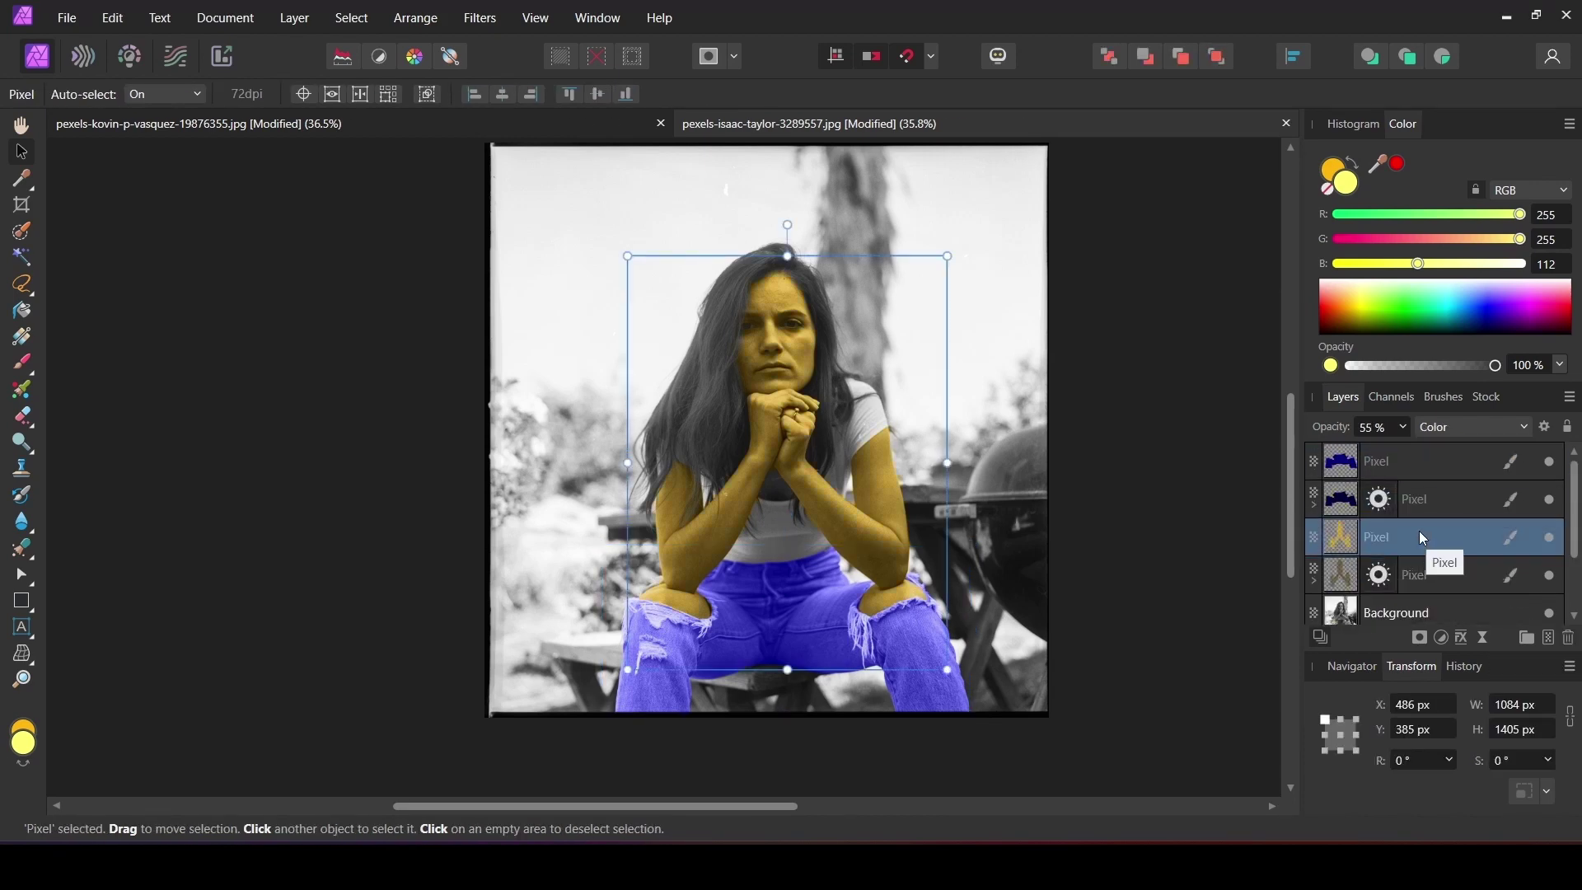
Step: Set the duplicated jeans layer to 30% opacity with the Reflect blend mode
{"action": "left_click", "coordinate": [1409, 451]}
{"action": "left_click", "coordinate": [1404, 428]}
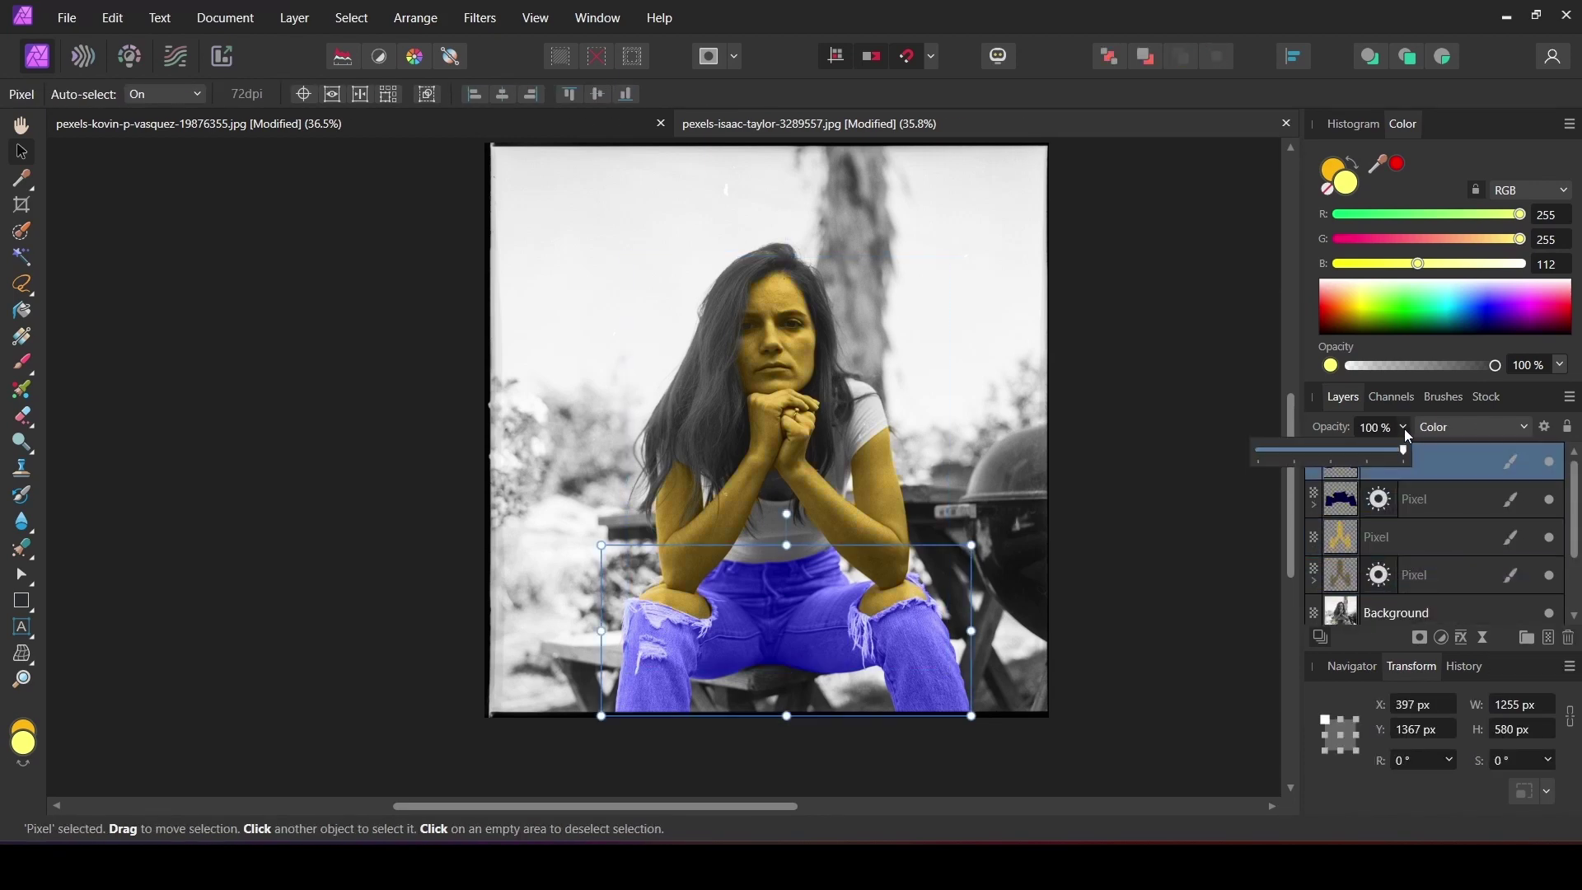
{"action": "left_click", "coordinate": [1475, 427]}
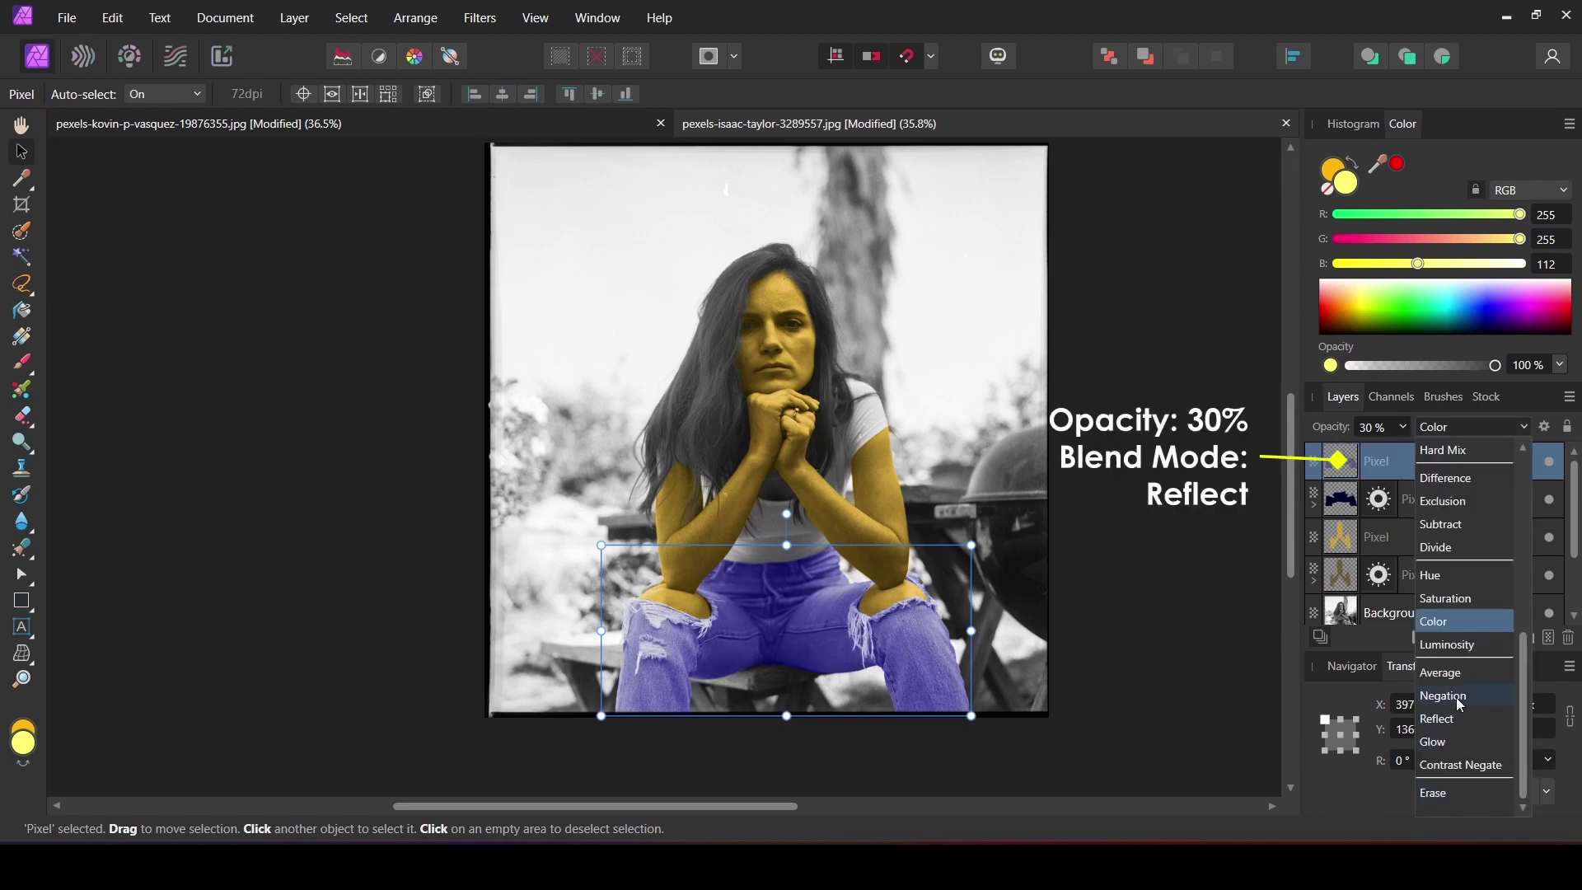
{"action": "left_click", "coordinate": [1460, 725]}
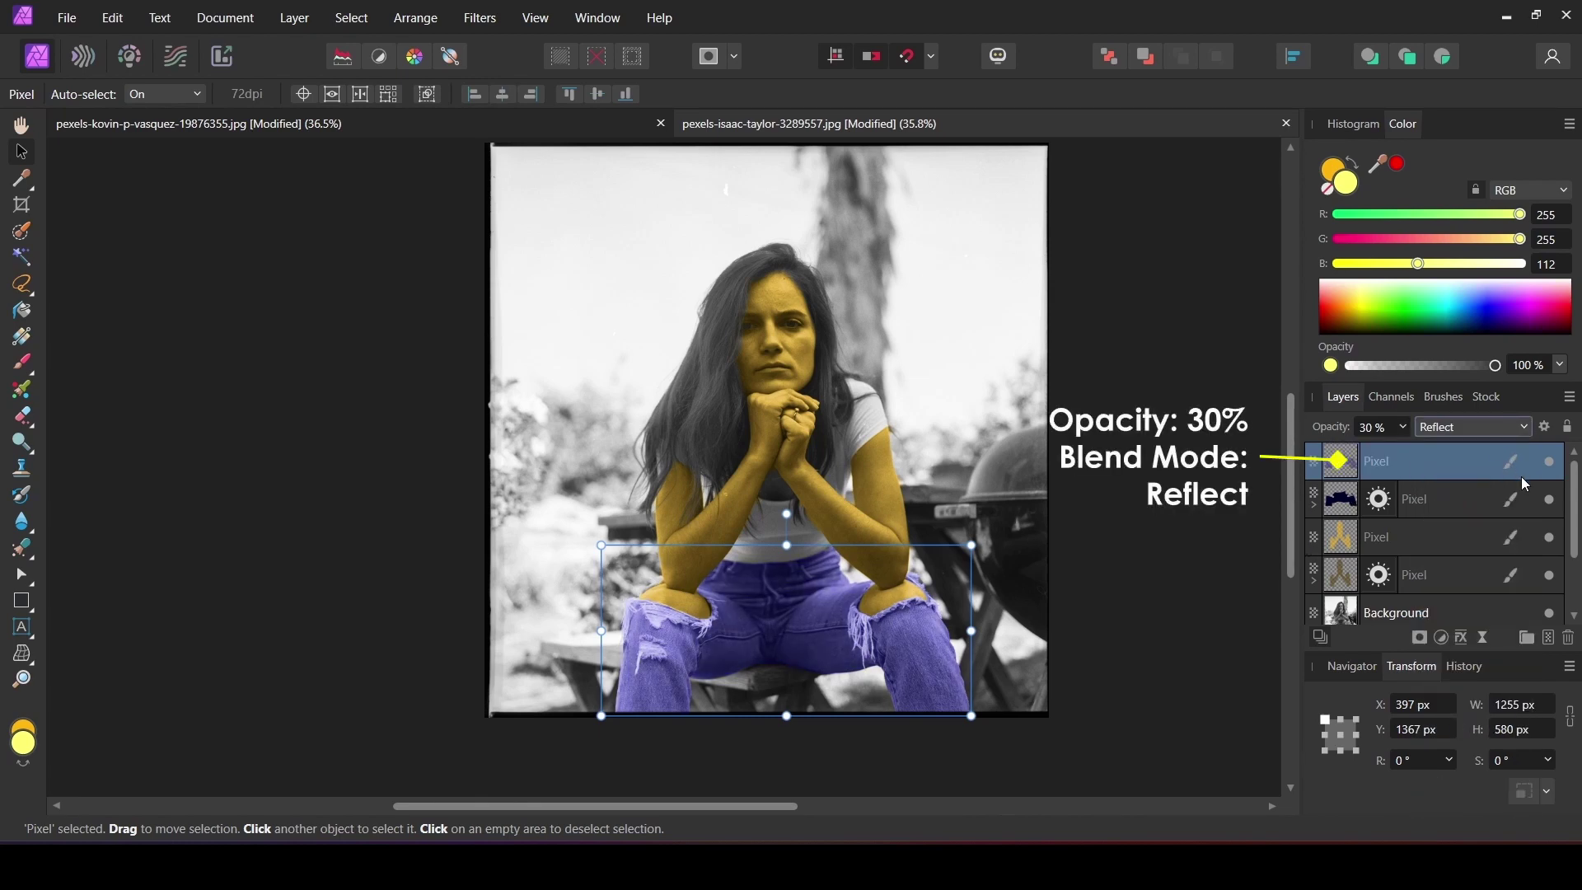
Step: Set the duplicated skin layer to the Color Burn blend mode at 10% opacity and deselect it
{"action": "left_click", "coordinate": [1406, 544]}
{"action": "left_click", "coordinate": [1404, 429]}
{"action": "left_click", "coordinate": [1463, 434]}
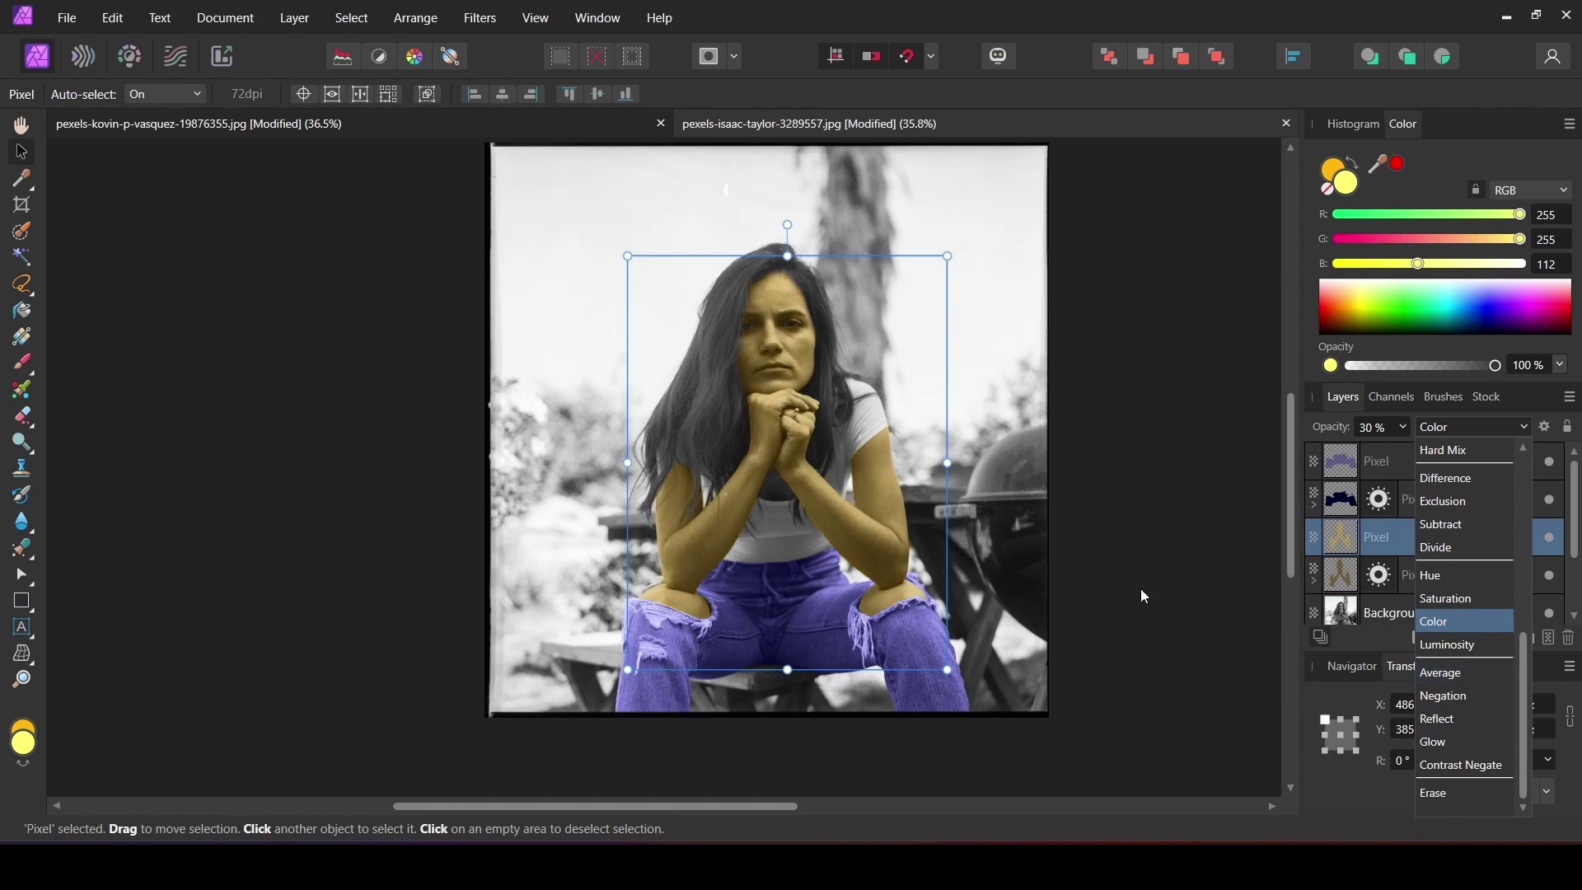
{"action": "scroll", "coordinate": [1463, 626], "scroll_direction": "up", "scroll_amount": 5}
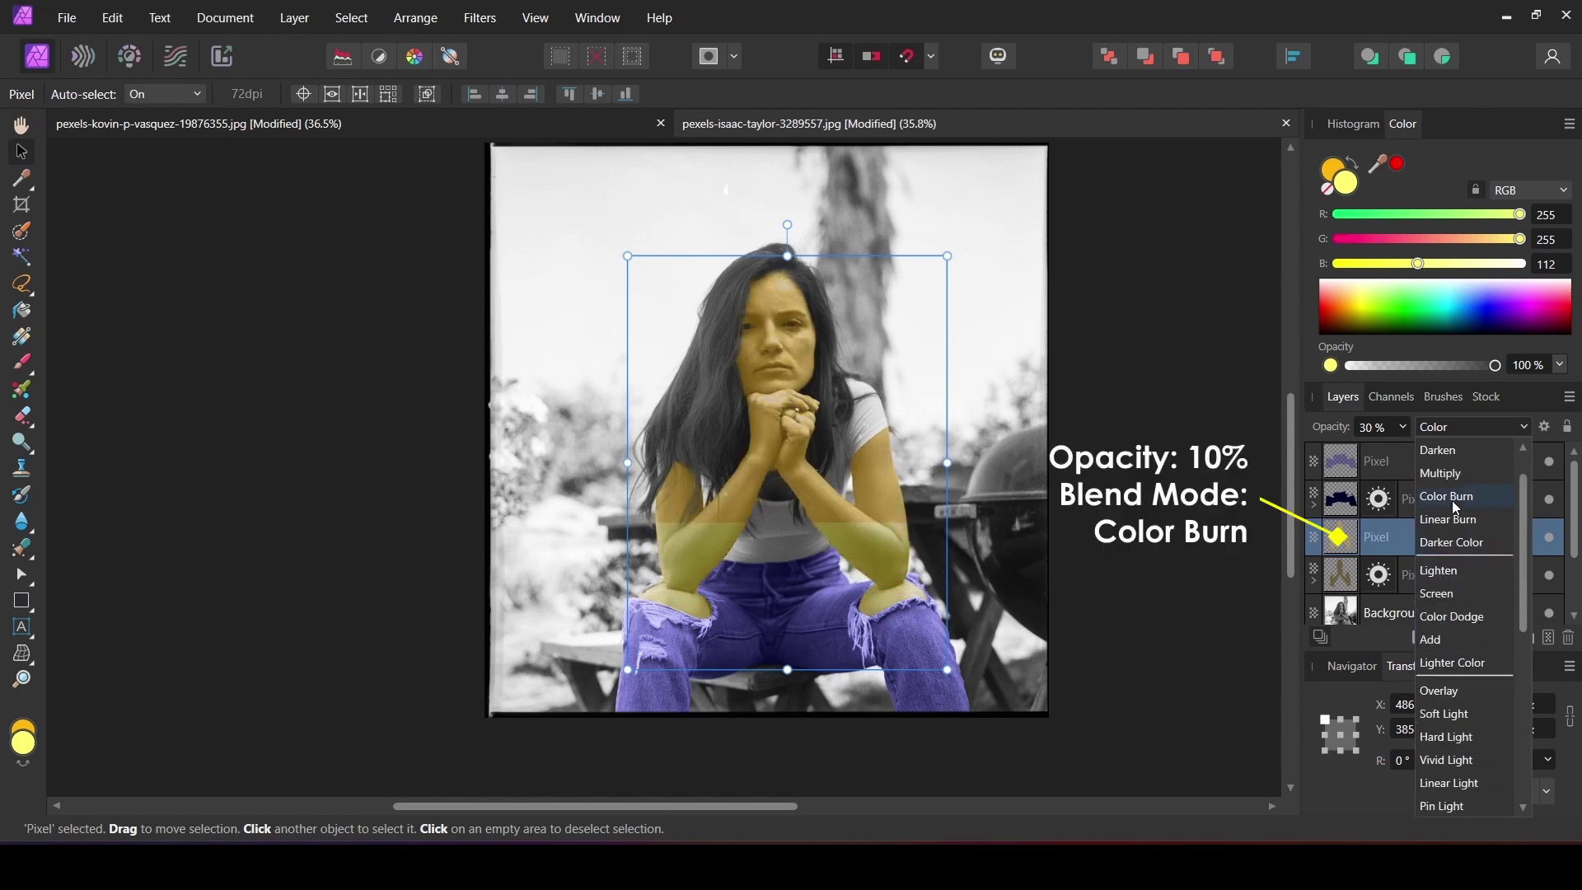
{"action": "left_click", "coordinate": [1465, 525]}
{"action": "left_click", "coordinate": [1400, 427]}
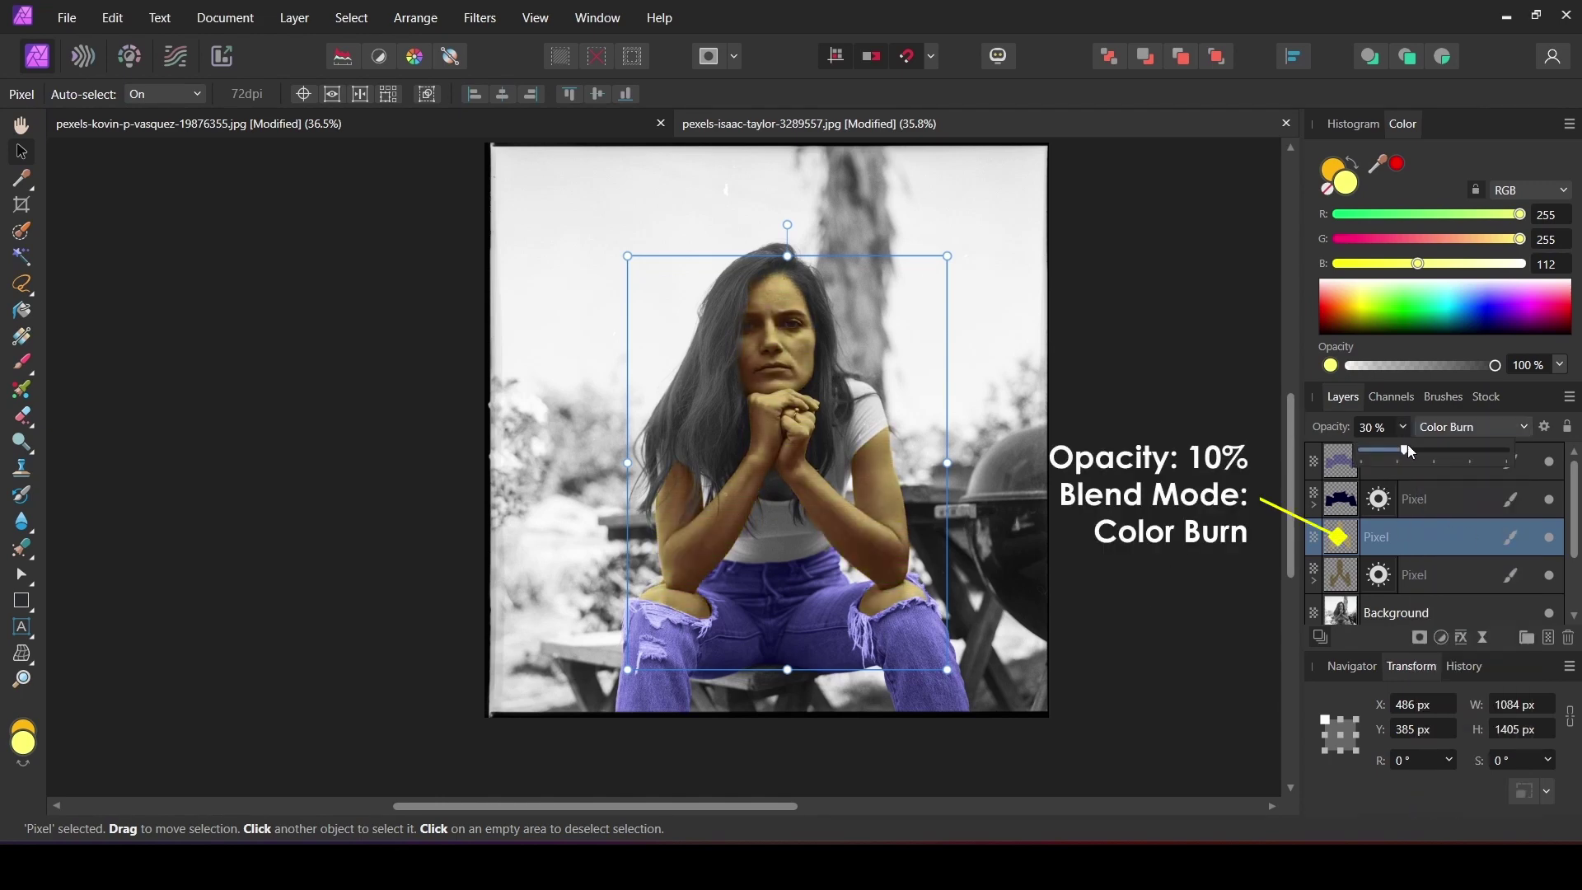
{"action": "left_click", "coordinate": [1103, 452]}
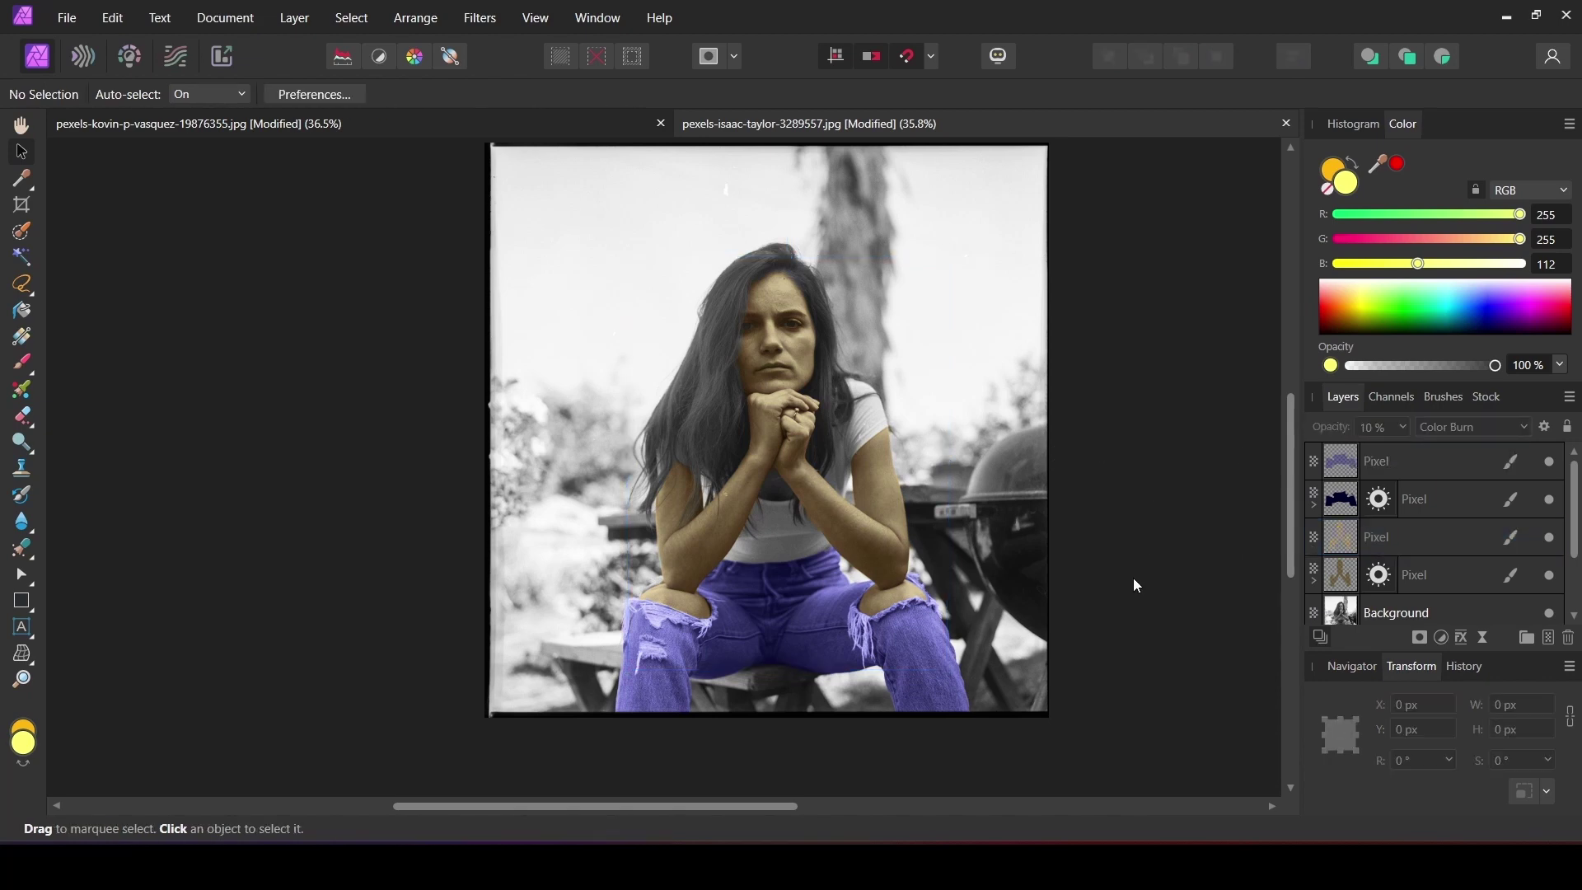
Step: Select the woman on the upper Background layer with a 335.7 px Selection Brush that snaps to edges
{"action": "key", "text": "ctrl+j"}
{"action": "key", "text": "w"}
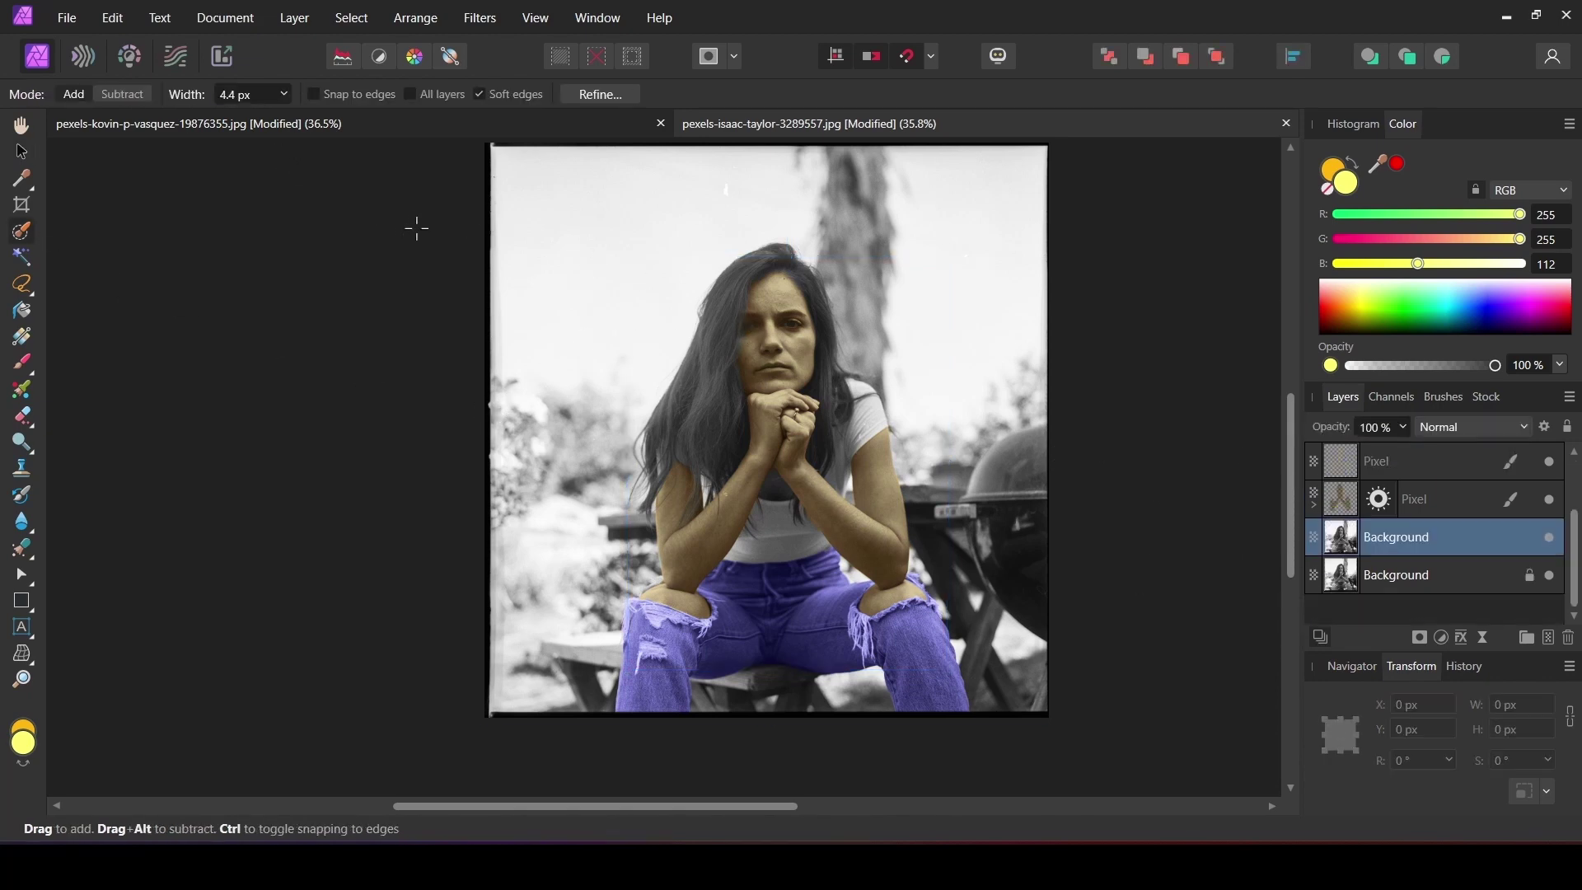
{"action": "key", "text": "bracketright"}
{"action": "key", "text": "bracketright"}
{"action": "key", "text": "bracketright"}
{"action": "key", "text": "bracketright"}
{"action": "key", "text": "bracketright"}
{"action": "key", "text": "bracketright"}
{"action": "key", "text": "bracketright"}
{"action": "key", "text": "bracketright"}
{"action": "key", "text": "bracketright"}
{"action": "key", "text": "bracketright"}
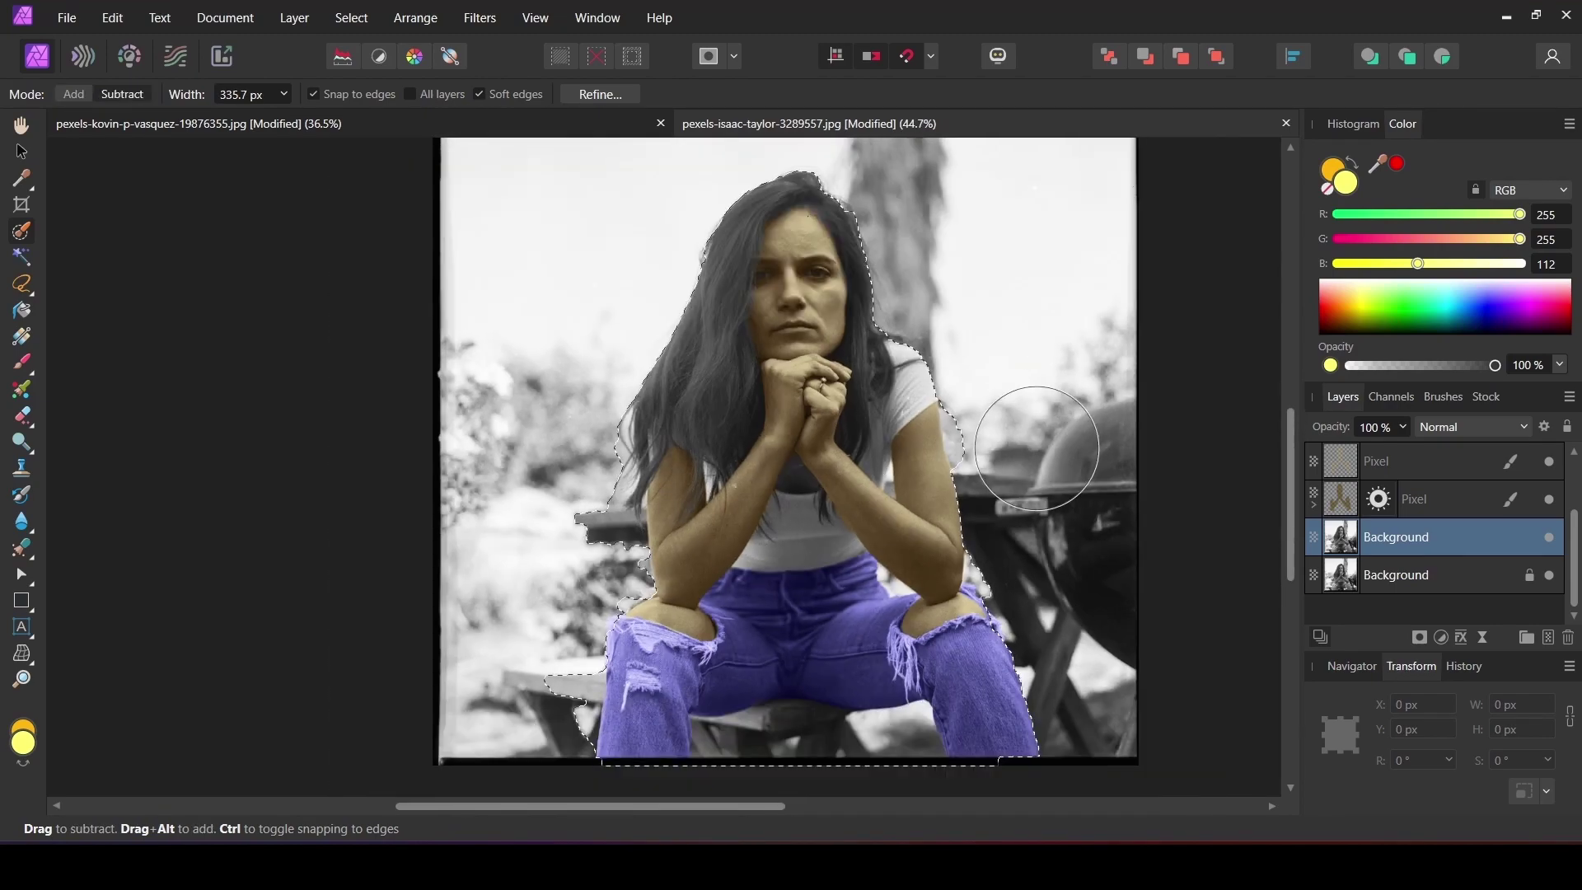
Step: Subtract the bench areas from the woman's selection and clean up its edge around the loose hair with a 3.5 px Selection Brush
{"action": "scroll", "coordinate": [1029, 453], "scroll_direction": "down", "scroll_amount": 1}
{"action": "key", "text": "bracketleft"}
{"action": "key", "text": "bracketleft"}
{"action": "key", "text": "bracketleft"}
{"action": "left_click_drag", "start_coordinate": [898, 710], "coordinate": [760, 710]}
{"action": "key", "text": "bracketleft"}
{"action": "key", "text": "bracketleft"}
{"action": "key", "text": "bracketleft"}
{"action": "key", "text": "bracketleft"}
{"action": "scroll", "coordinate": [571, 706], "scroll_direction": "up", "scroll_amount": 2}
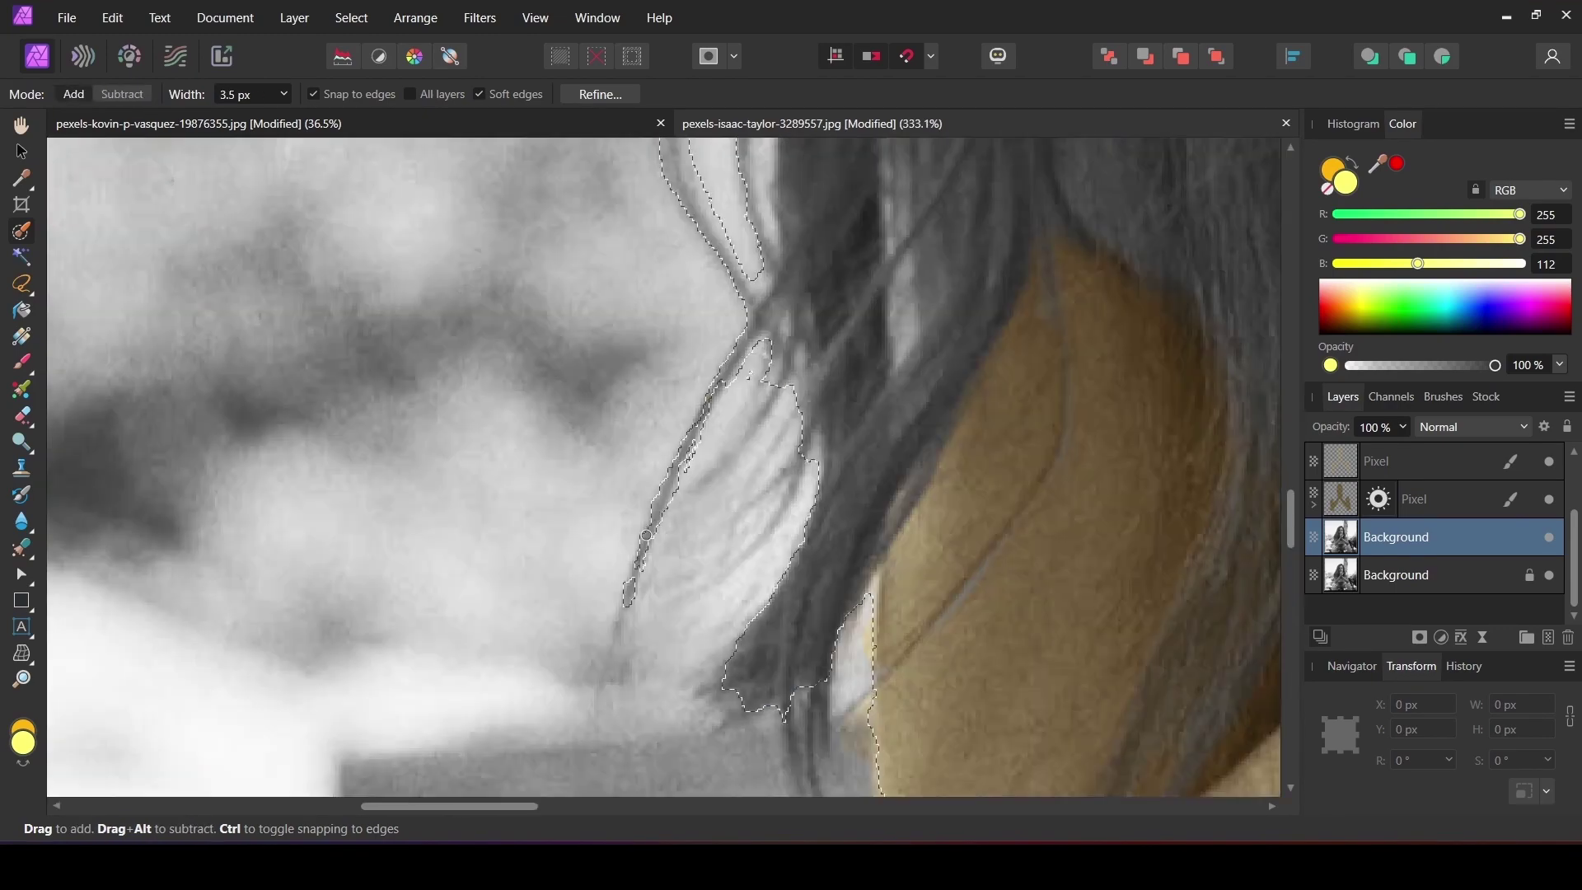
Step: Refine the woman's selection with matte edges and a 10% border width, and output the result as a selection
{"action": "scroll", "coordinate": [901, 732], "scroll_direction": "down", "scroll_amount": 5}
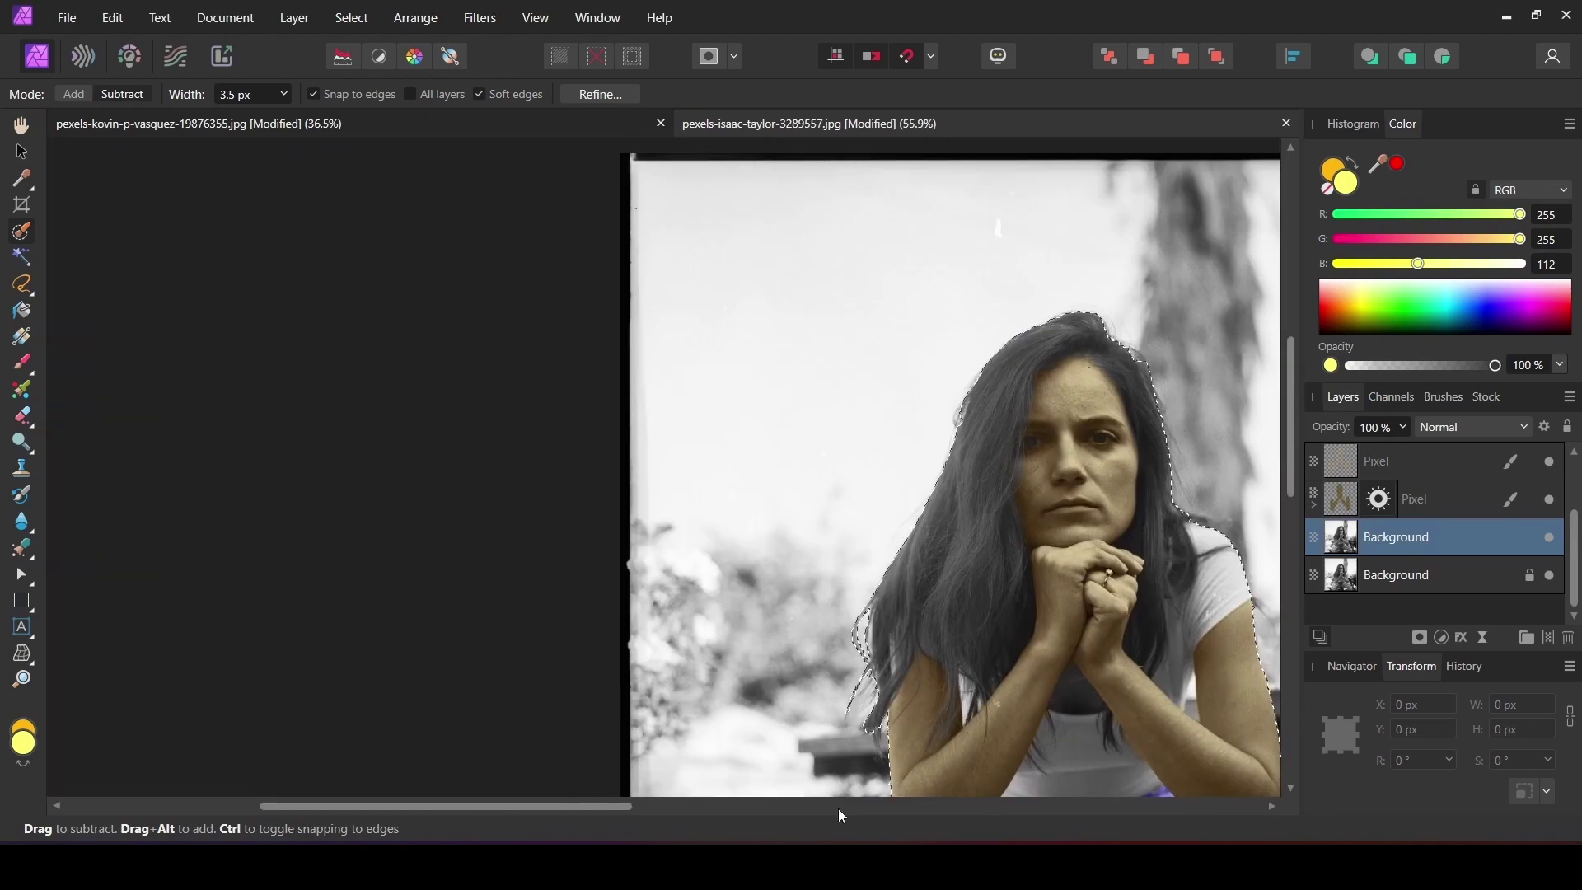
{"action": "left_click_drag", "start_coordinate": [838, 789], "coordinate": [552, 699]}
{"action": "left_click", "coordinate": [618, 94]}
{"action": "left_click", "coordinate": [600, 94]}
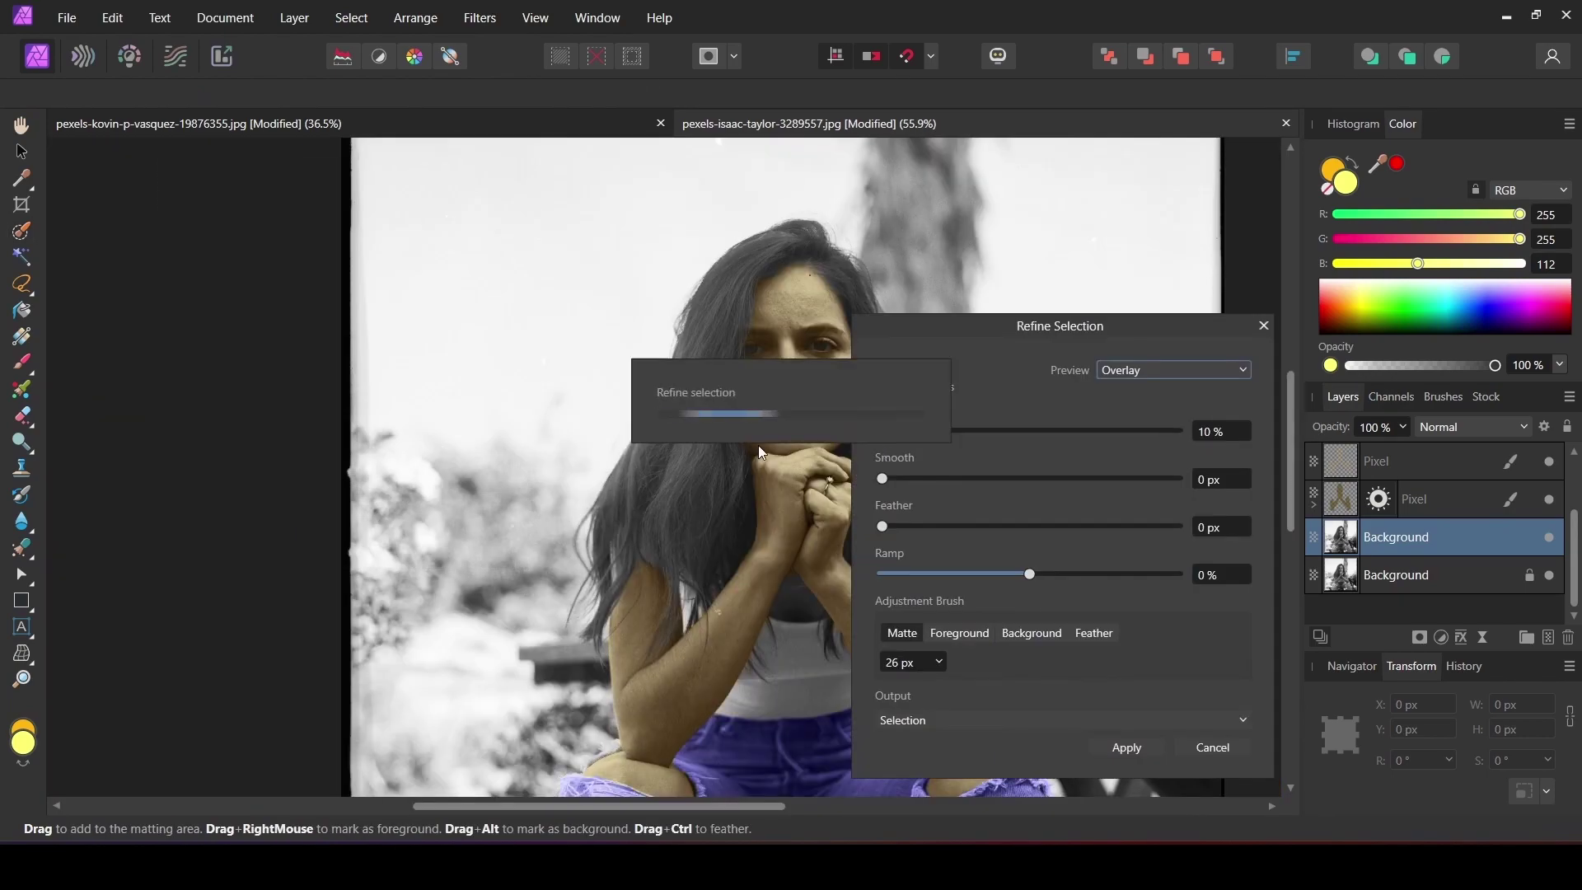
{"action": "scroll", "coordinate": [691, 329], "scroll_direction": "down", "scroll_amount": 2}
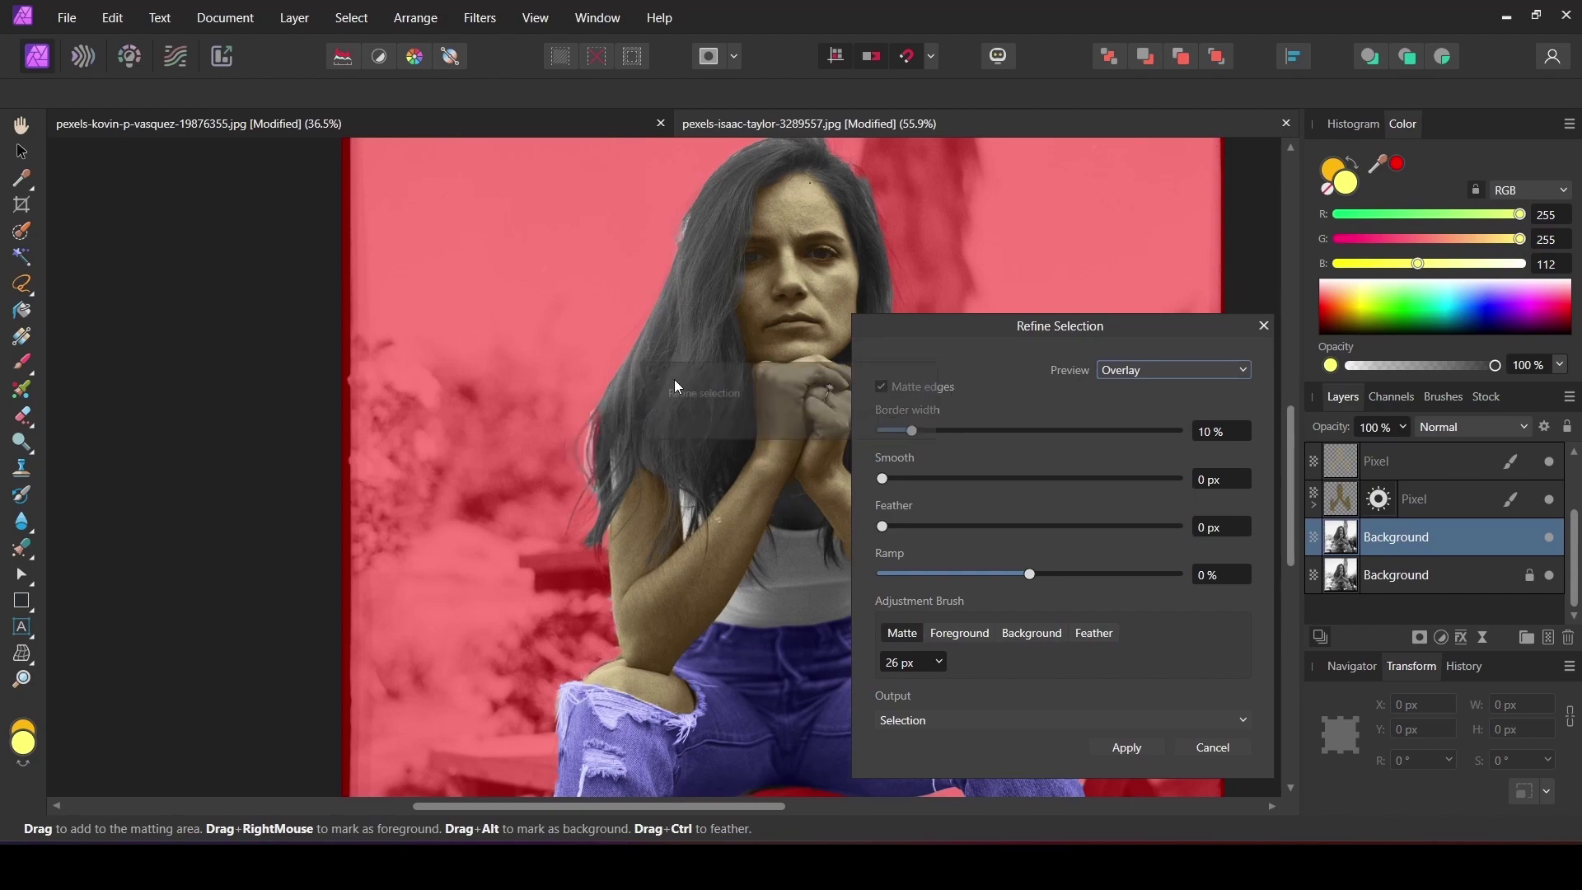
{"action": "scroll", "coordinate": [614, 362], "scroll_direction": "down", "scroll_amount": 2}
{"action": "scroll", "coordinate": [605, 396], "scroll_direction": "down", "scroll_amount": 2}
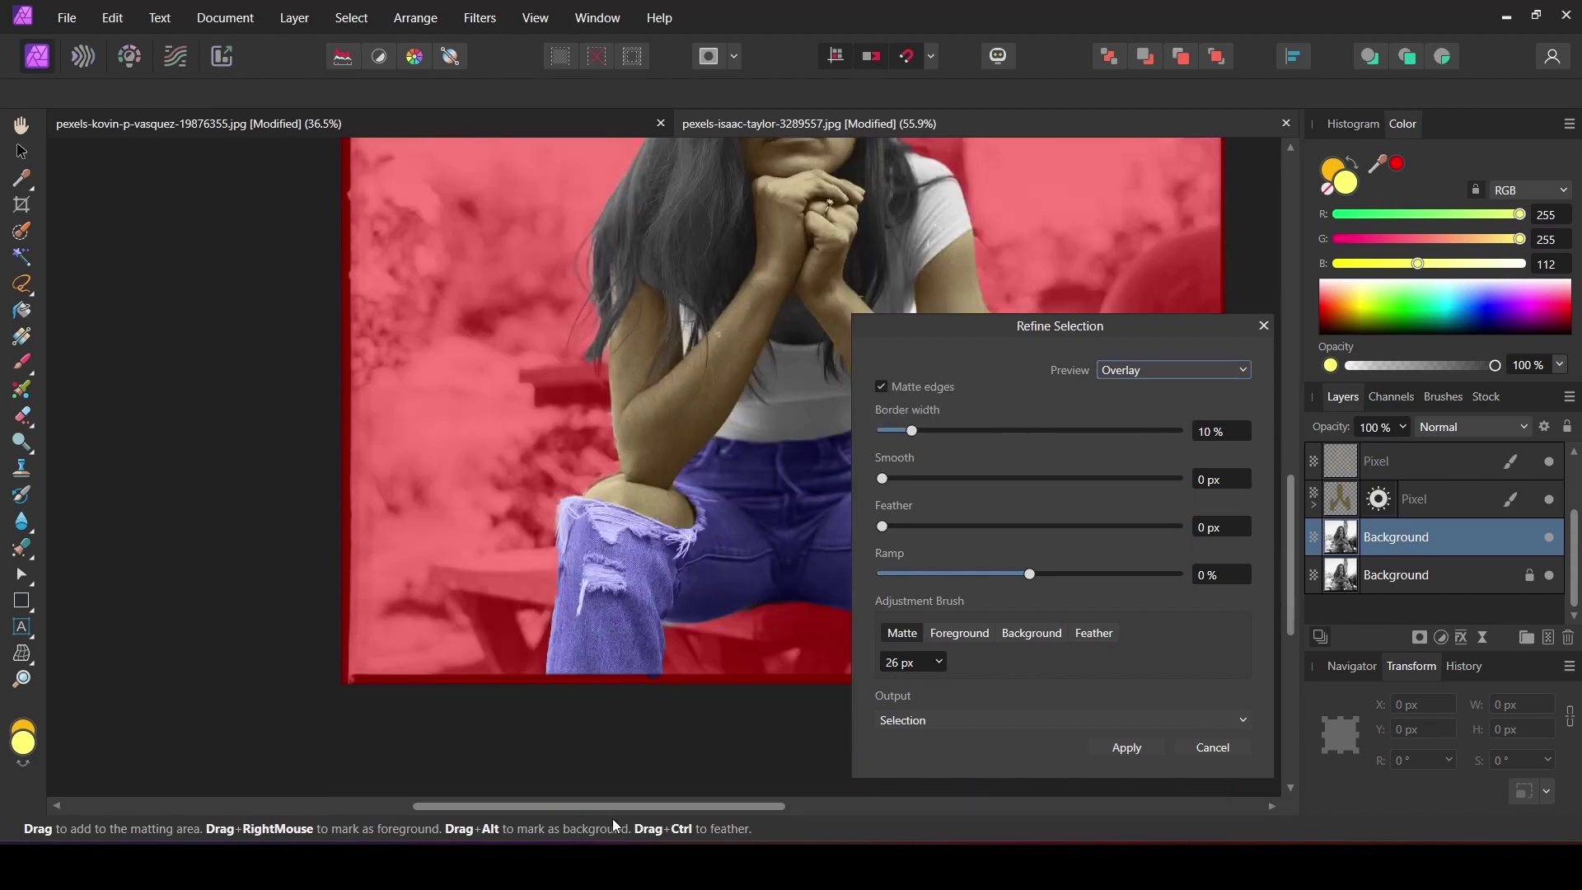
{"action": "scroll", "coordinate": [591, 535], "scroll_direction": "up", "scroll_amount": 2}
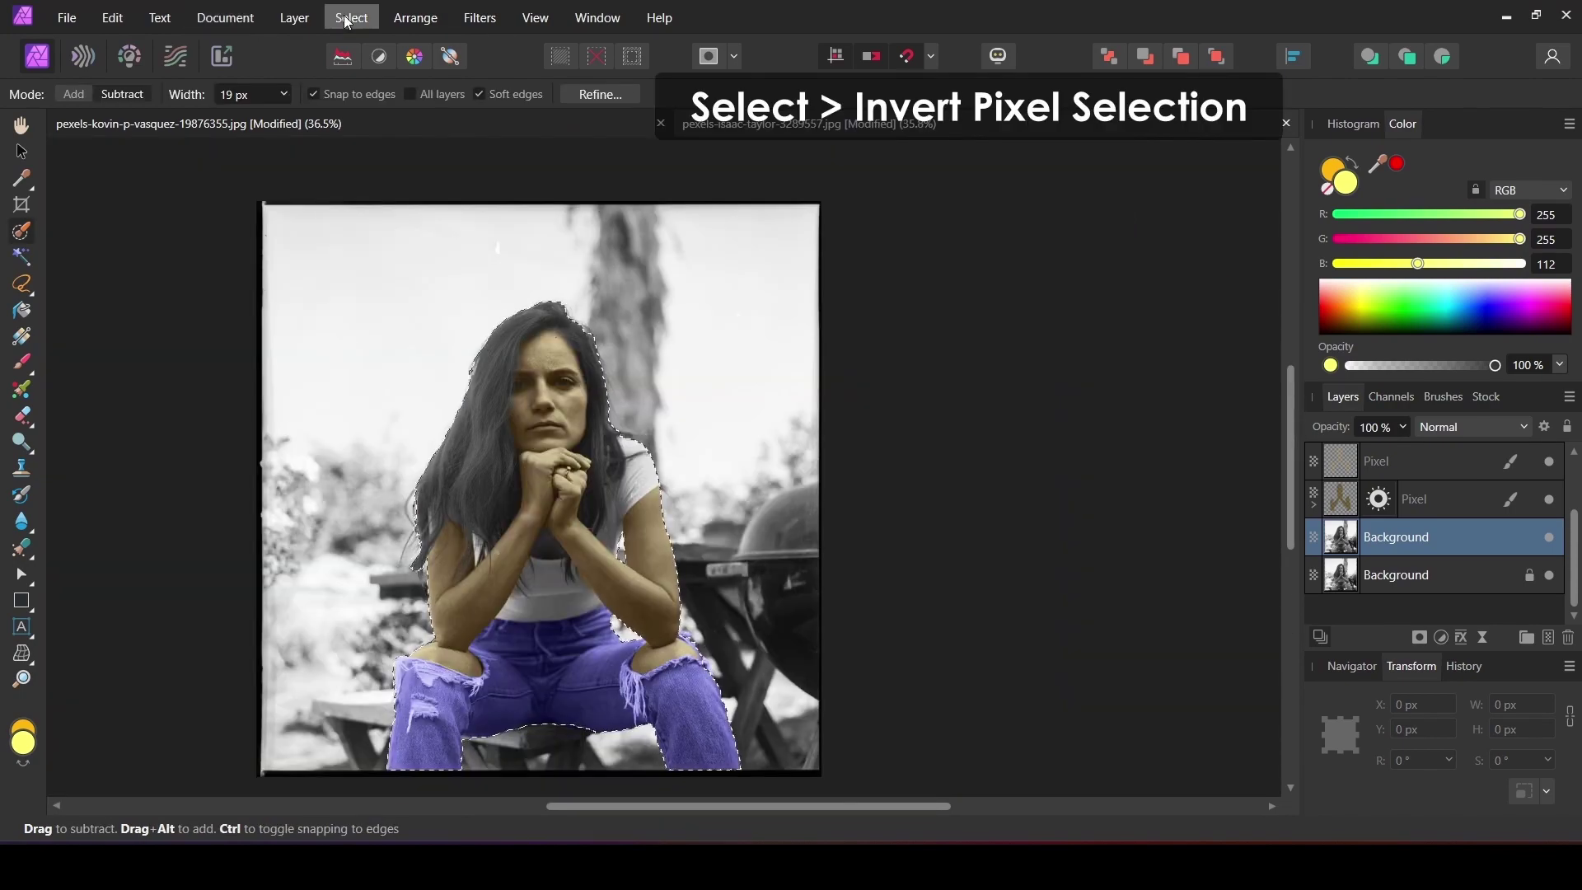
Step: Invert the pixel selection to cover the surroundings and add a new pixel layer above the upper Background layer
{"action": "left_click", "coordinate": [352, 17]}
{"action": "left_click", "coordinate": [436, 99]}
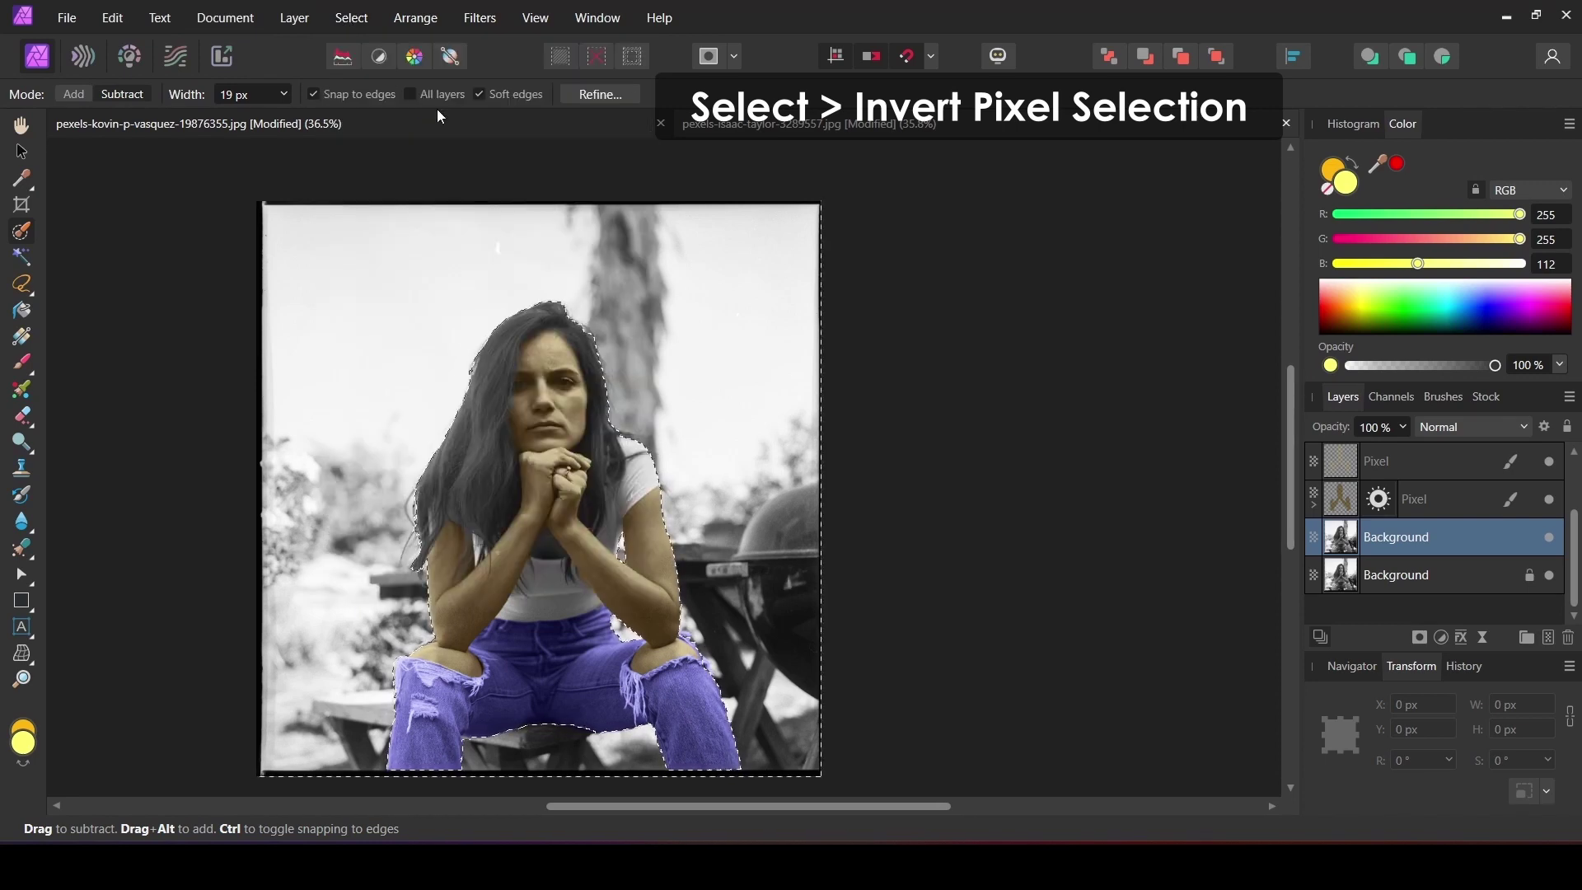
{"action": "key", "text": "ctrl+j"}
{"action": "scroll", "coordinate": [792, 377], "scroll_direction": "down", "scroll_amount": 1}
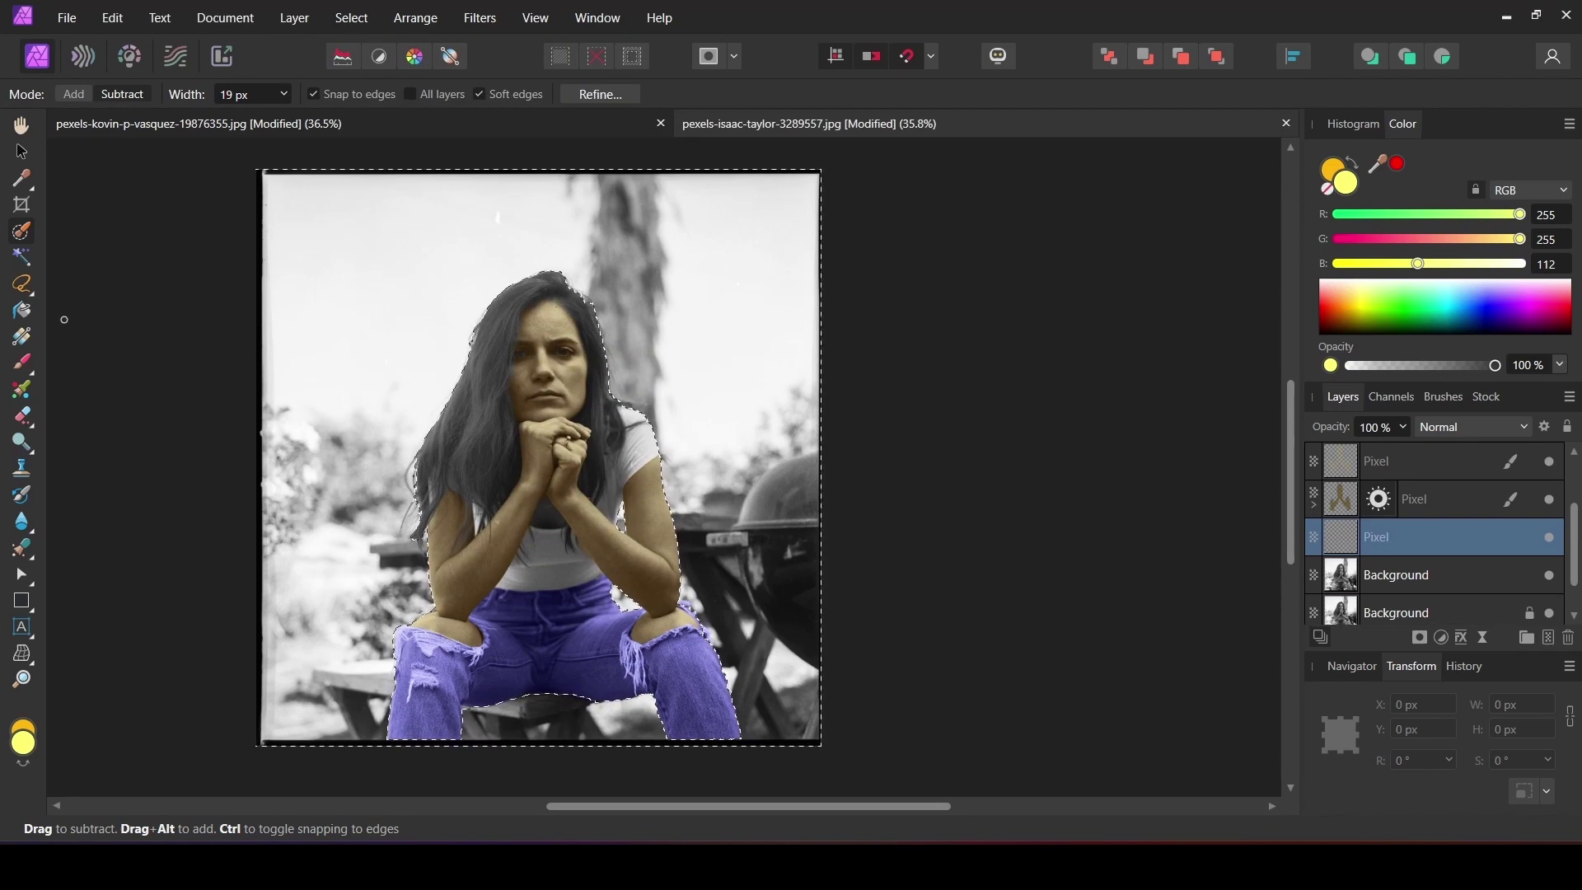
Step: Paint the whole selected background green (RGB 102, 182, 13) with a 295.8 px Paint Brush
{"action": "left_click", "coordinate": [23, 362]}
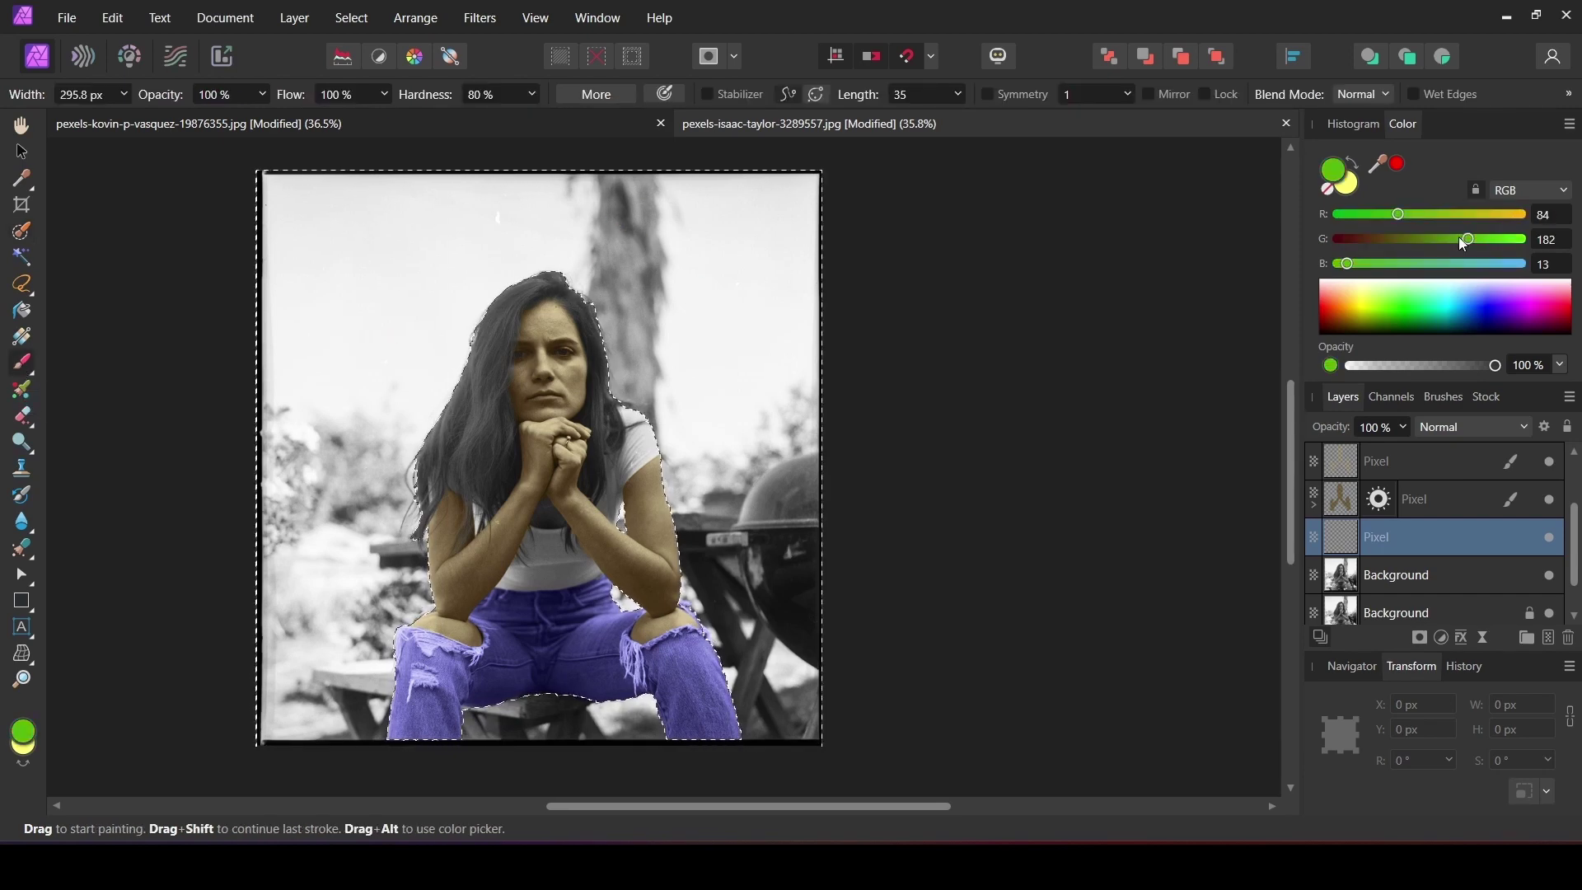
{"action": "left_click", "coordinate": [1410, 214]}
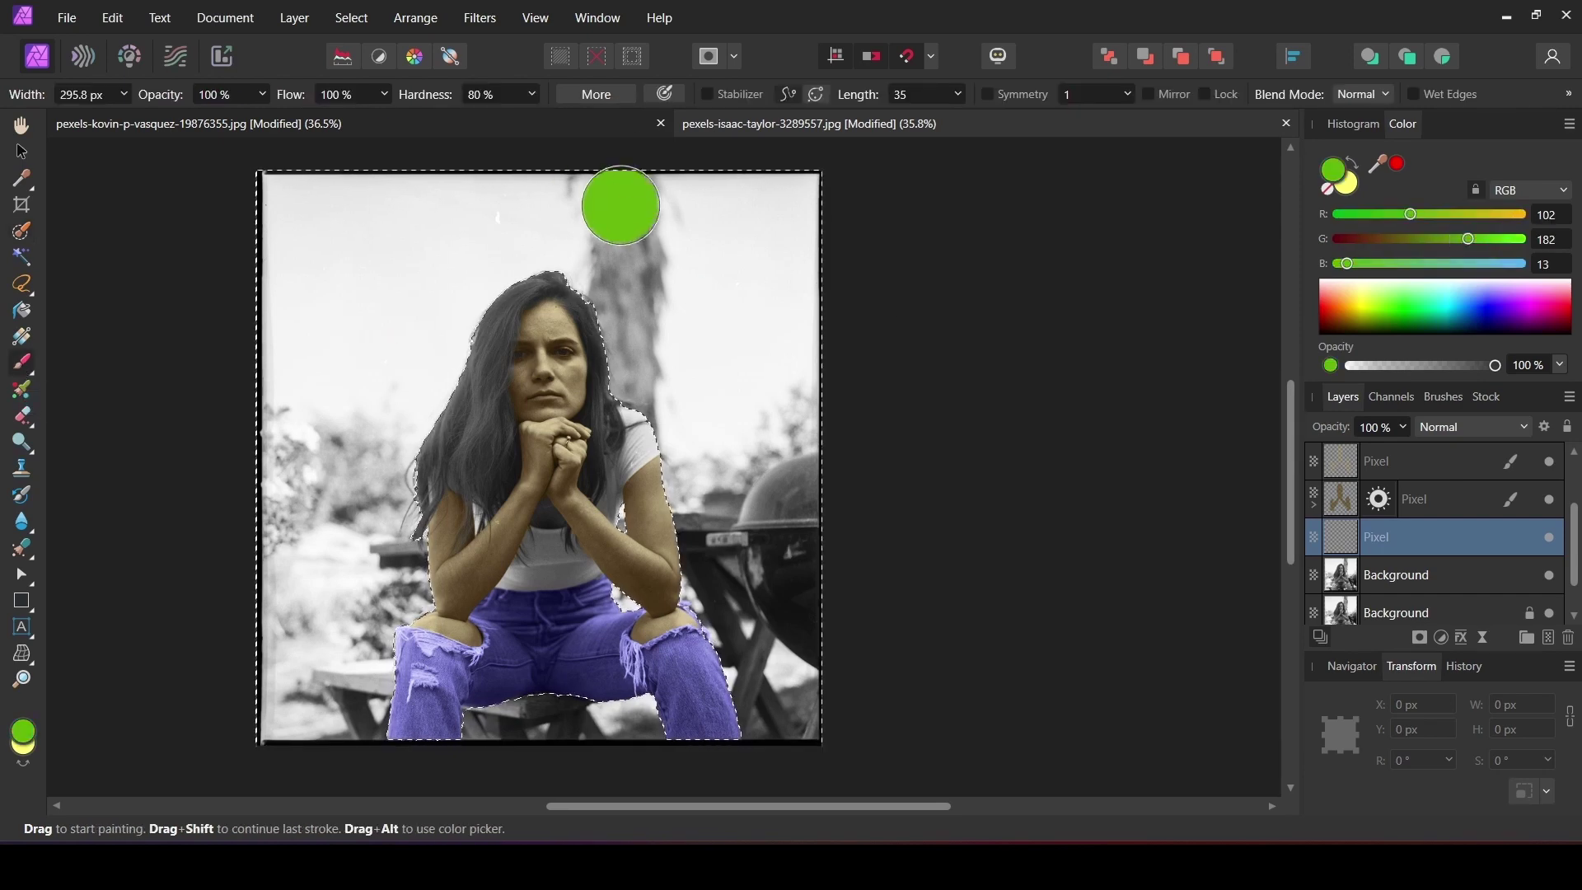
{"action": "mouse_move", "coordinate": [275, 441]}
{"action": "left_mouse_down"}
{"action": "mouse_move", "coordinate": [270, 692]}
{"action": "mouse_move", "coordinate": [754, 589]}
{"action": "mouse_move", "coordinate": [753, 530]}
{"action": "mouse_move", "coordinate": [621, 176]}
{"action": "mouse_move", "coordinate": [731, 214]}
{"action": "mouse_move", "coordinate": [607, 264]}
{"action": "left_mouse_up"}
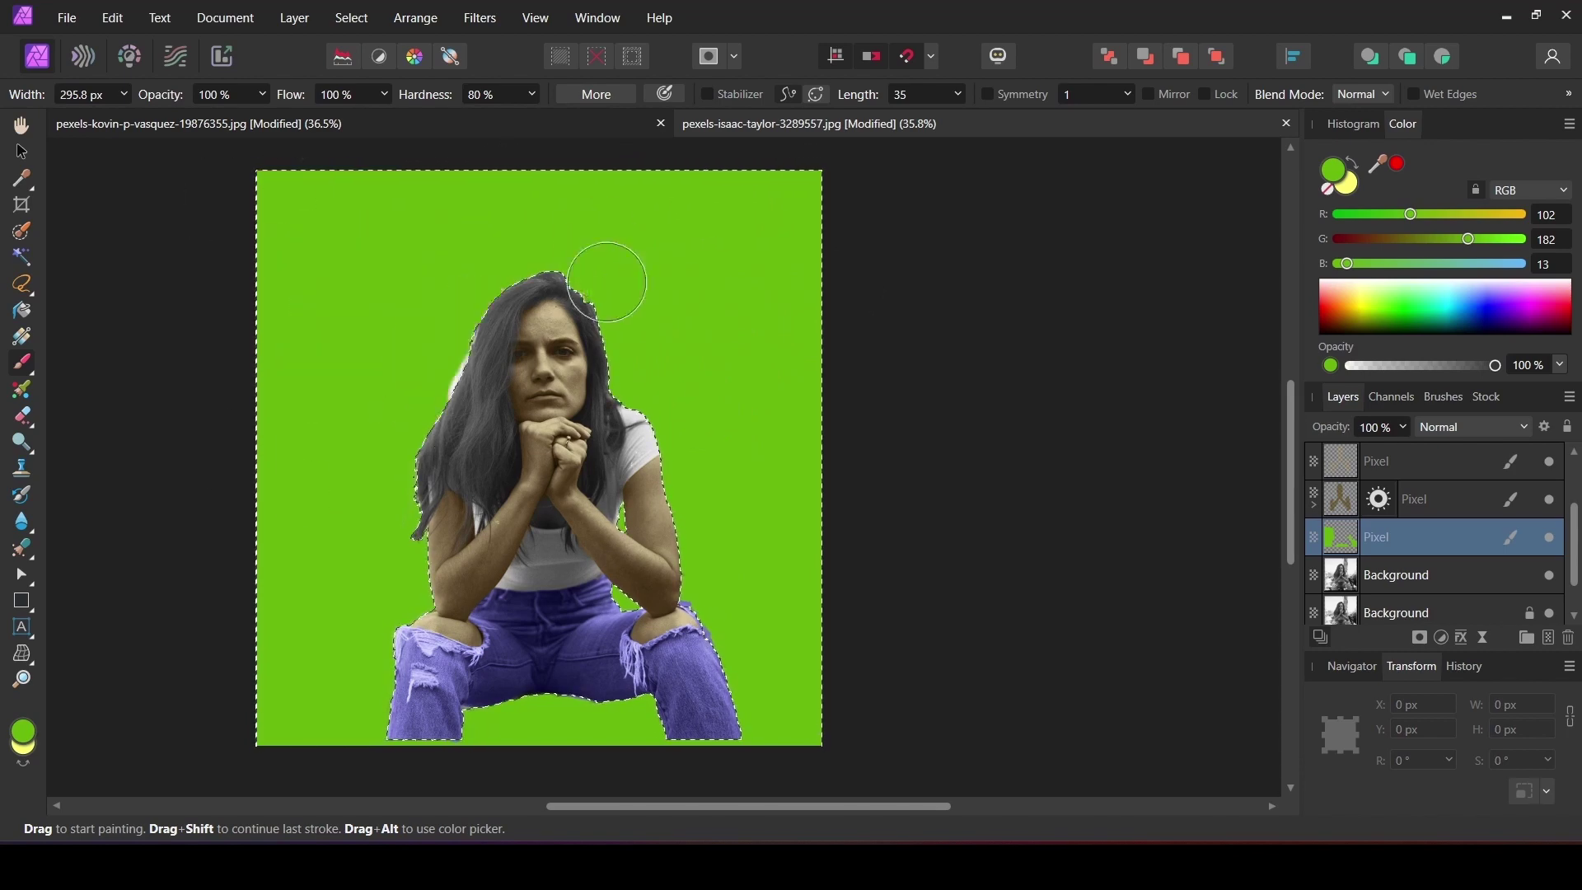
Step: Set the green background layer to 47% opacity with the Color blend mode
{"action": "left_click", "coordinate": [1479, 425]}
{"action": "scroll", "coordinate": [1458, 736], "scroll_direction": "down", "scroll_amount": 4}
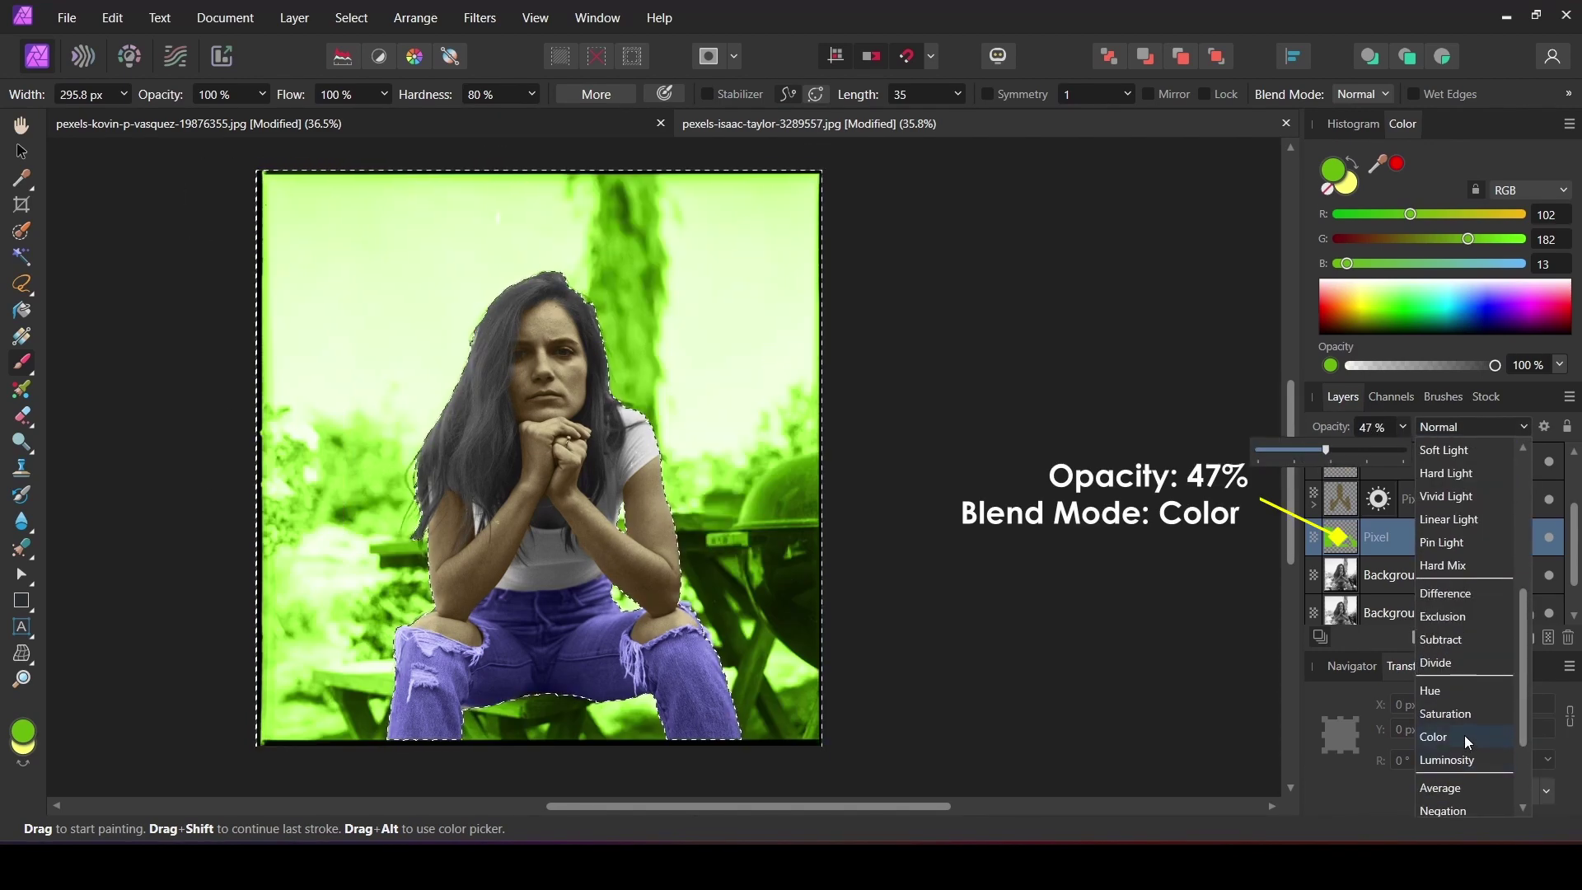
{"action": "left_click", "coordinate": [1464, 737]}
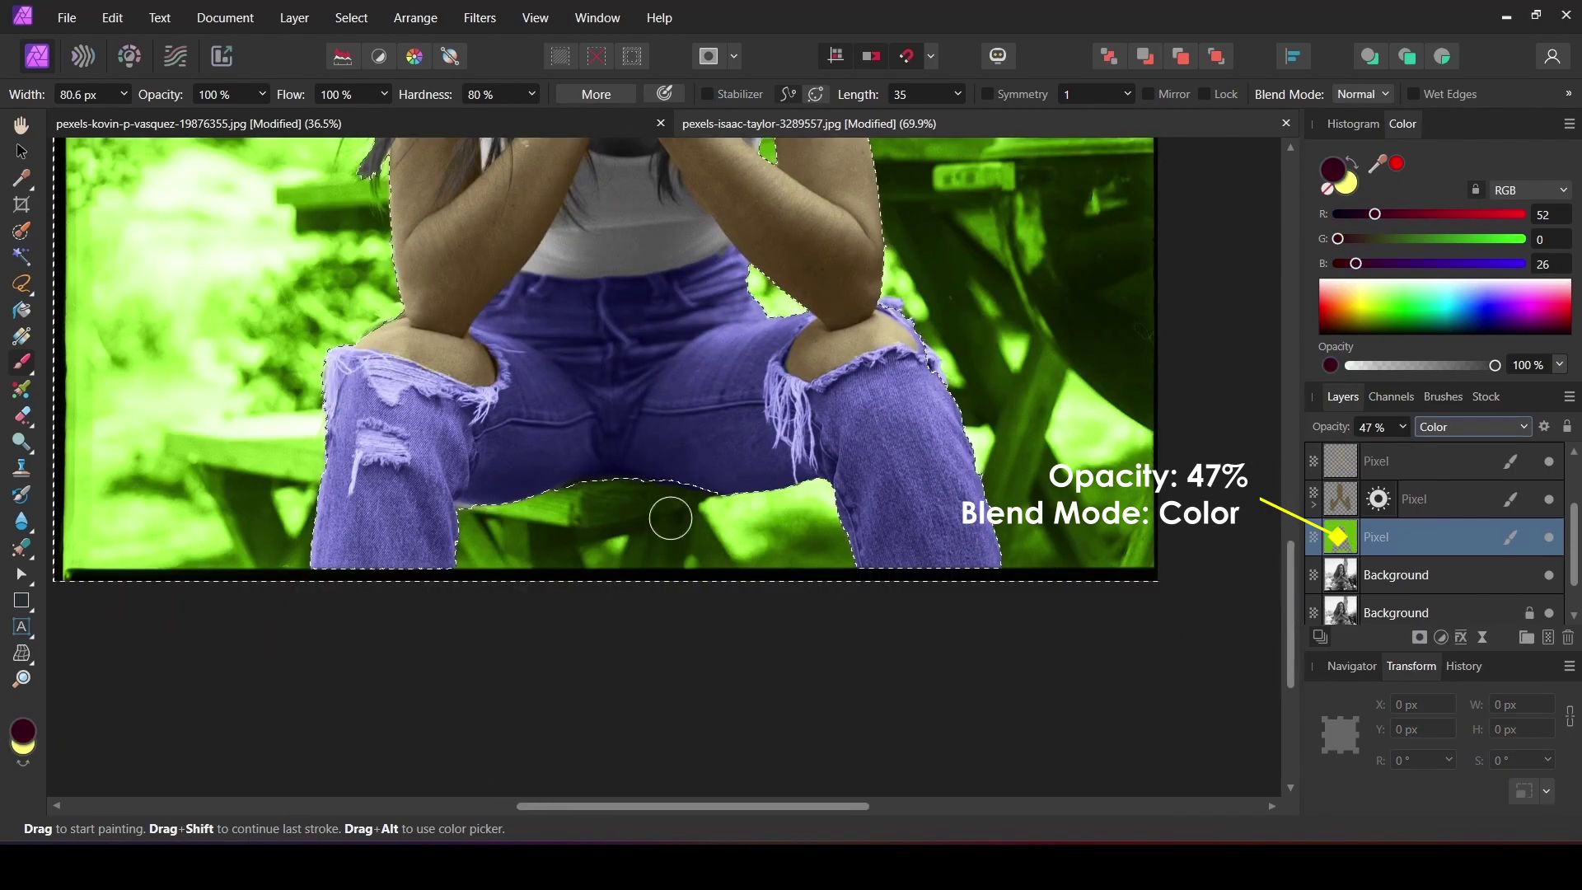
Step: Paint the picnic table and bench reddish brown (RGB 63, 20, 0) with an 80.6 px brush
{"action": "left_click_drag", "start_coordinate": [670, 519], "coordinate": [610, 497]}
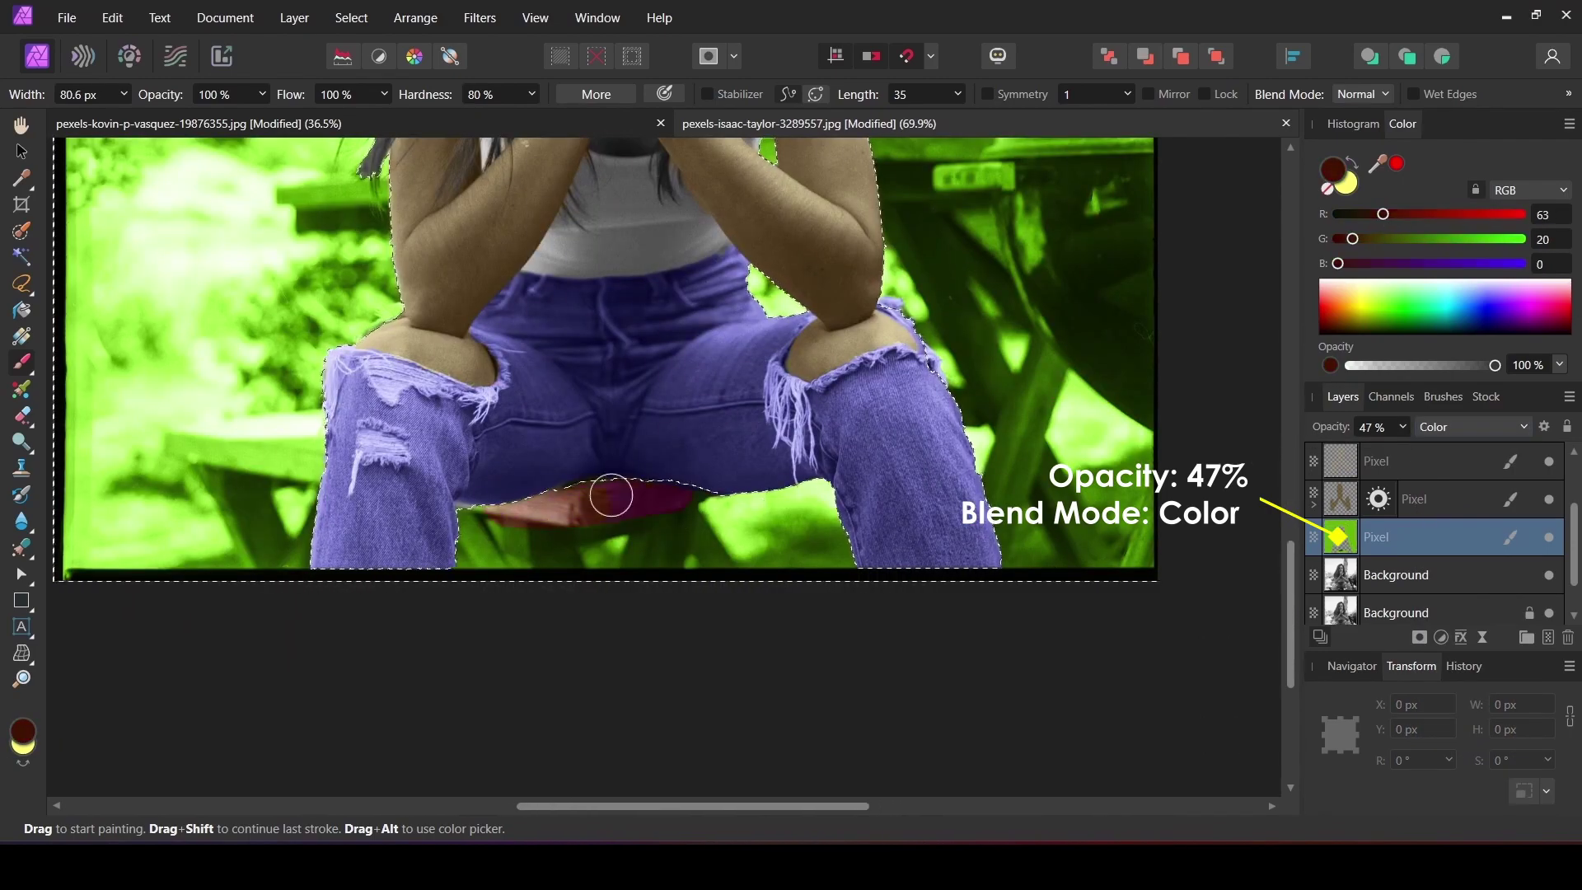
{"action": "scroll", "coordinate": [610, 498], "scroll_direction": "up", "scroll_amount": 2}
{"action": "mouse_move", "coordinate": [890, 346]}
{"action": "left_mouse_down"}
{"action": "mouse_move", "coordinate": [948, 494]}
{"action": "mouse_move", "coordinate": [1141, 569]}
{"action": "left_mouse_up"}
{"action": "left_click_drag", "start_coordinate": [317, 577], "coordinate": [173, 567]}
Step: Paint the barbecue grill beside the table dark green (RGB 0, 29, 0) with the 80.6 px brush
{"action": "scroll", "coordinate": [1133, 526], "scroll_direction": "up", "scroll_amount": 2}
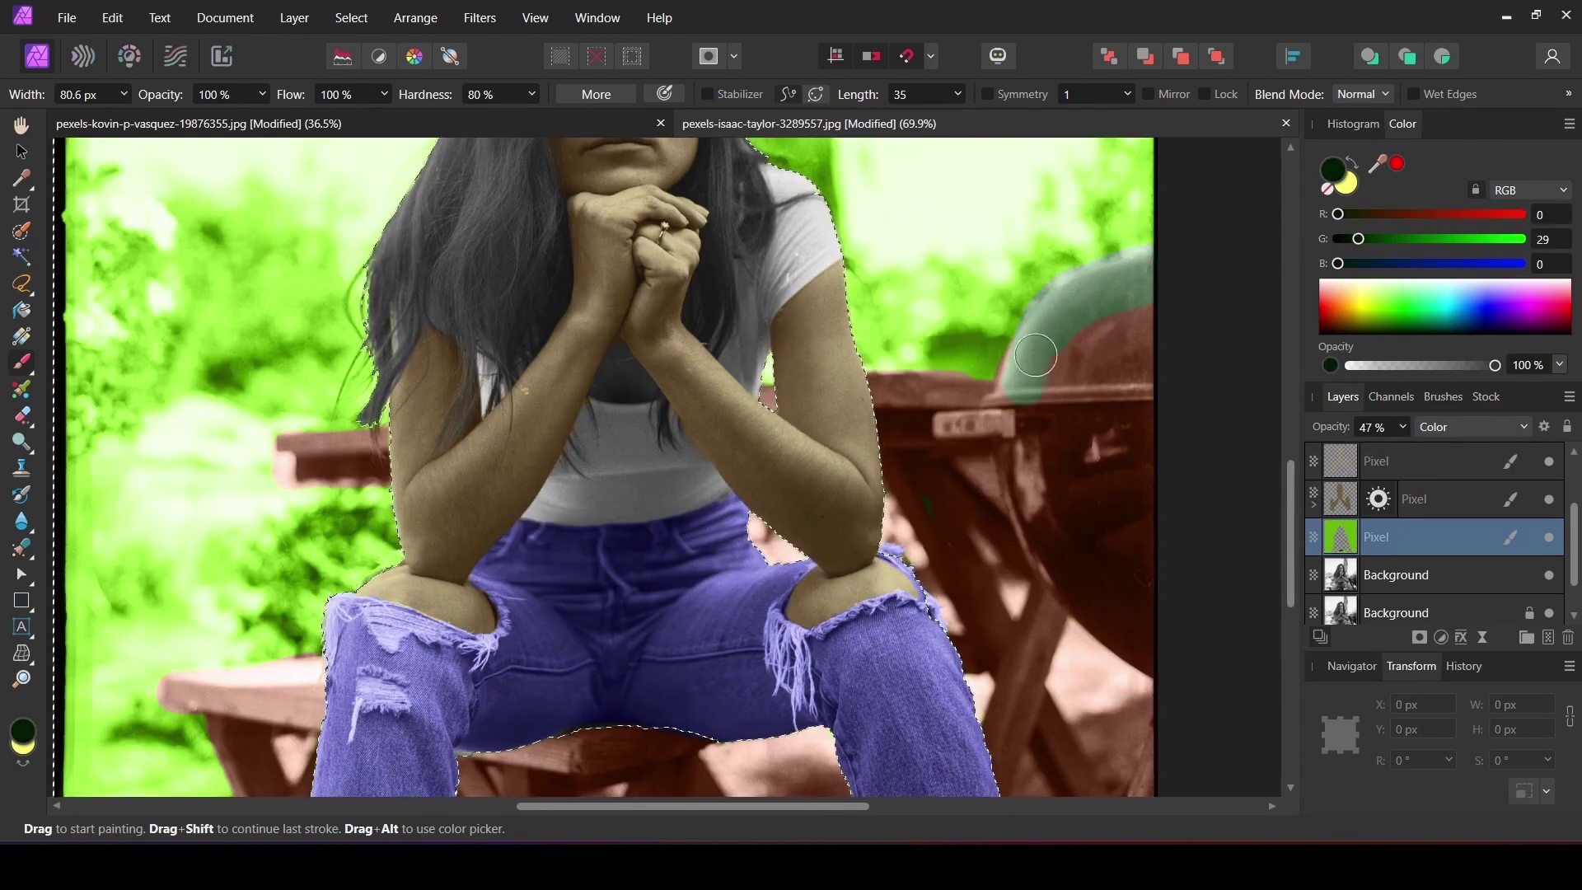
{"action": "left_click_drag", "start_coordinate": [1035, 353], "coordinate": [1017, 473]}
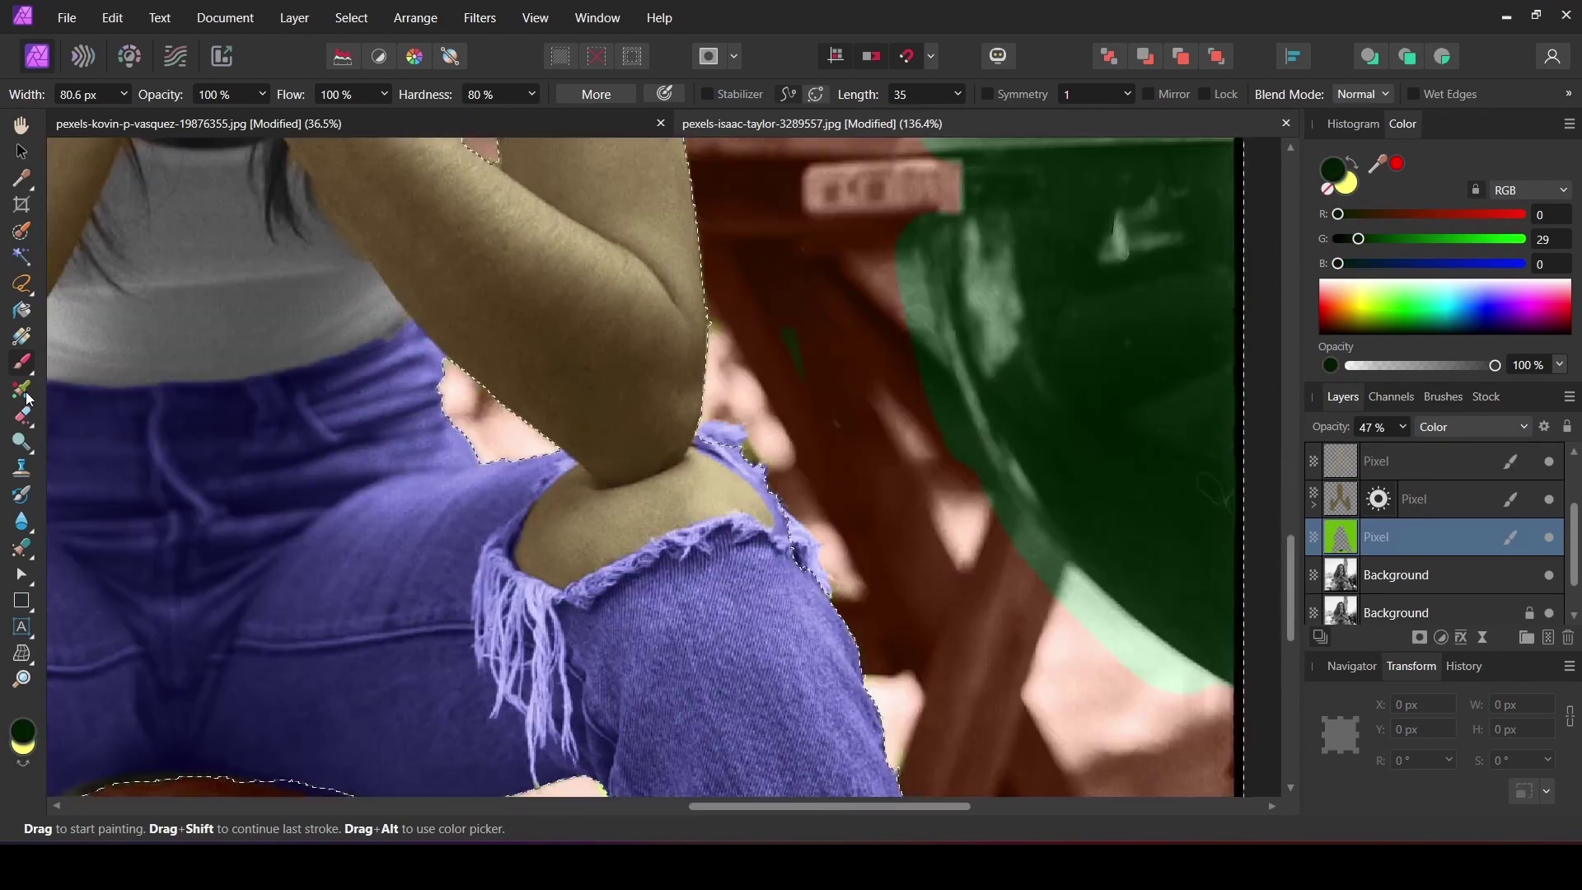
{"action": "scroll", "coordinate": [989, 500], "scroll_direction": "up", "scroll_amount": 2}
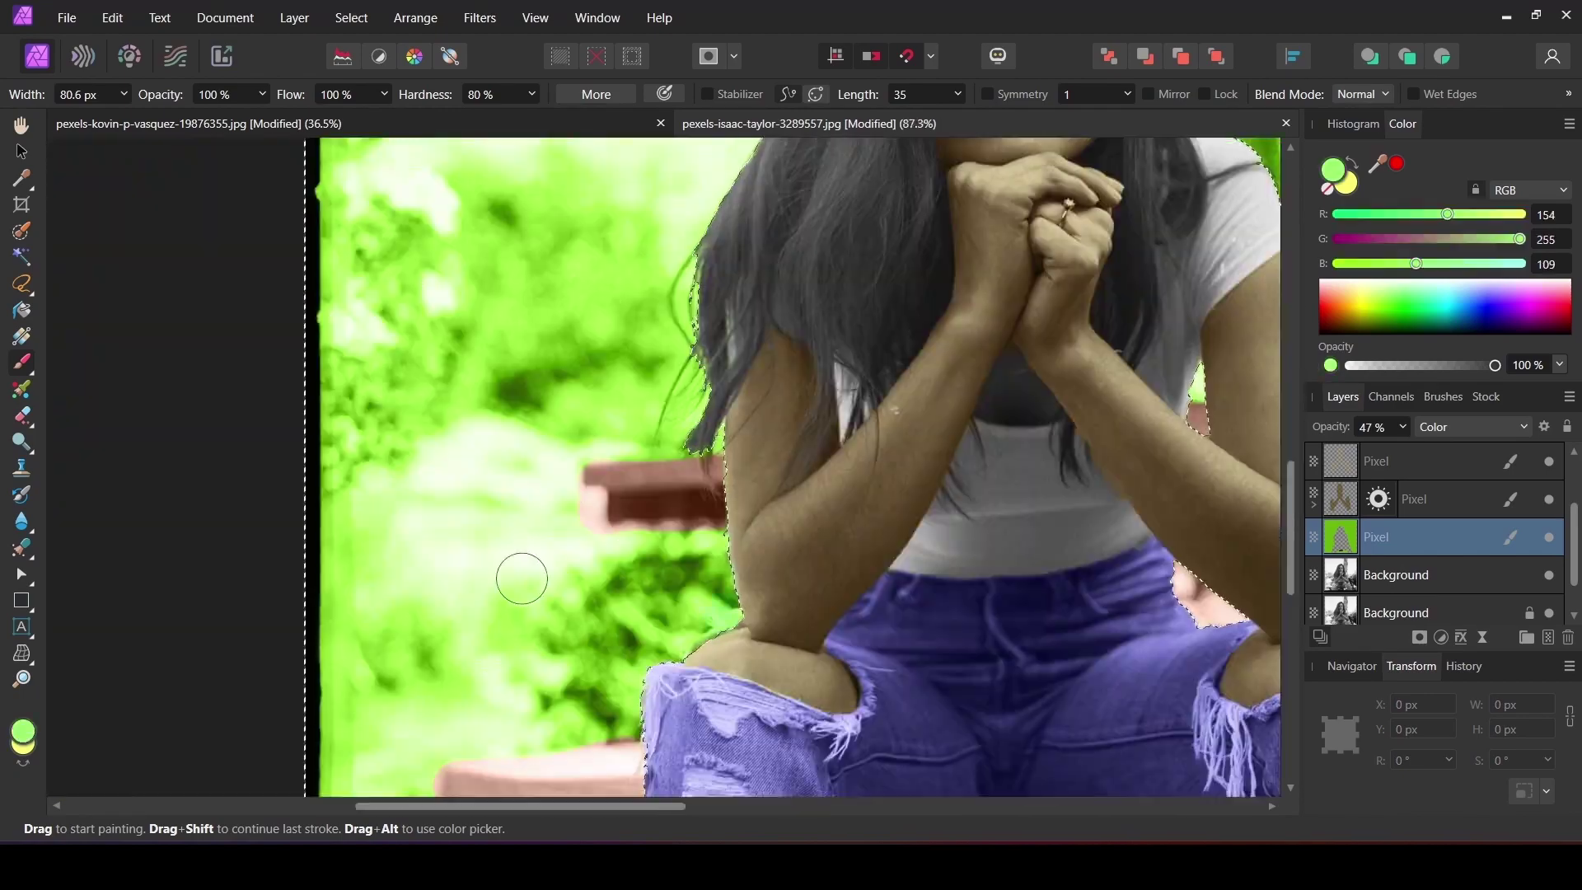
Step: Paint the sky behind the woman light cyan (RGB 102, 255, 243) with a 375 px brush and adjust the brush color to RGB 51, 255, 243
{"action": "scroll", "coordinate": [557, 582], "scroll_direction": "down", "scroll_amount": 3}
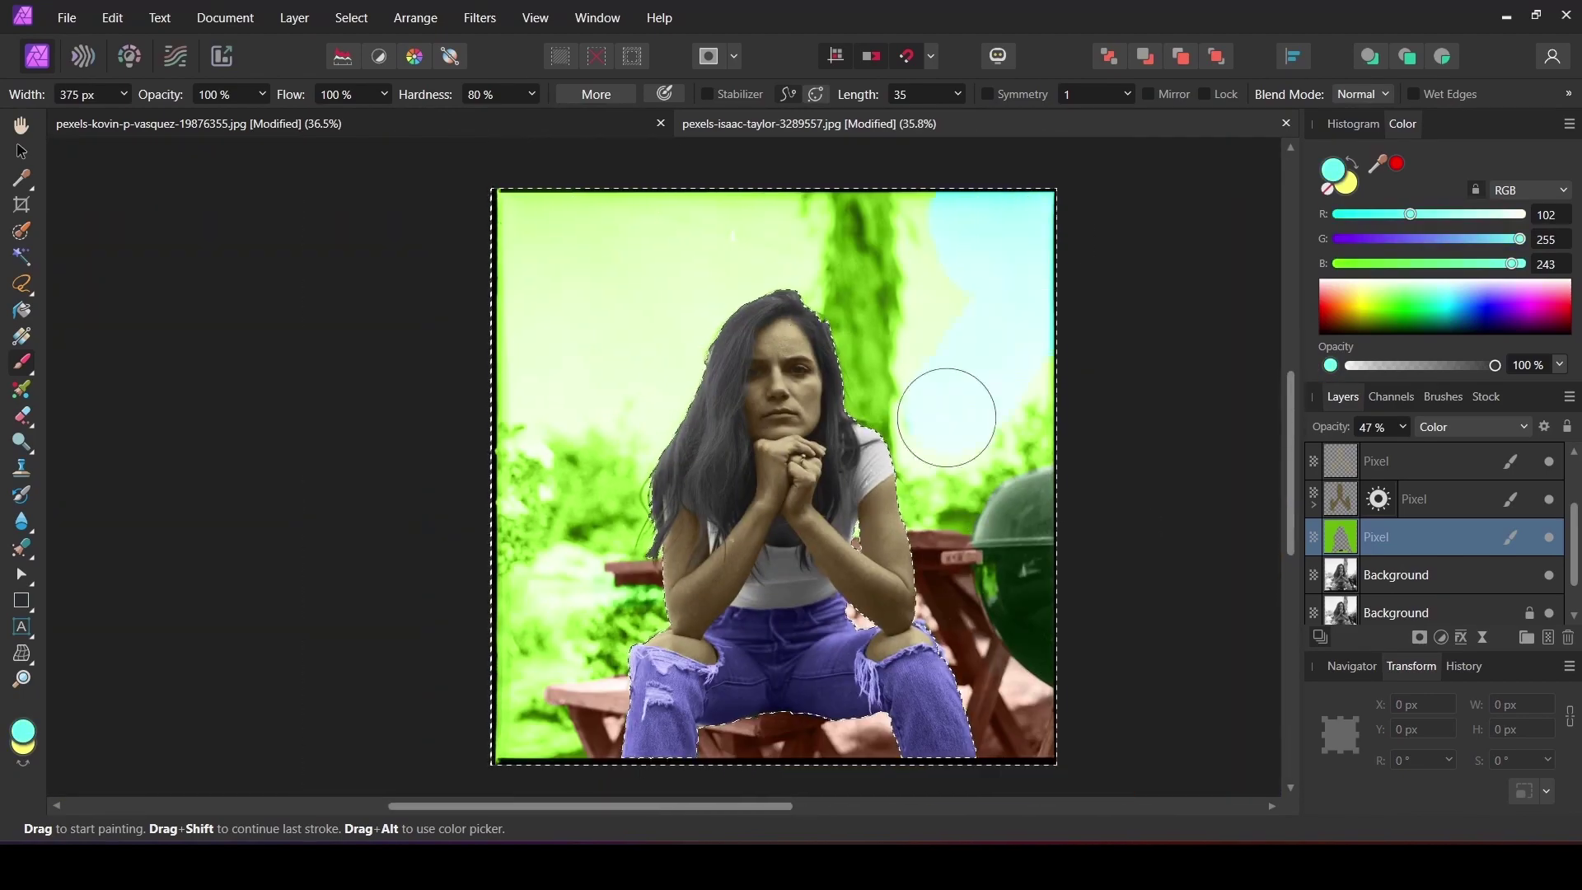
{"action": "left_click_drag", "start_coordinate": [700, 247], "coordinate": [469, 412]}
{"action": "left_click", "coordinate": [1543, 319]}
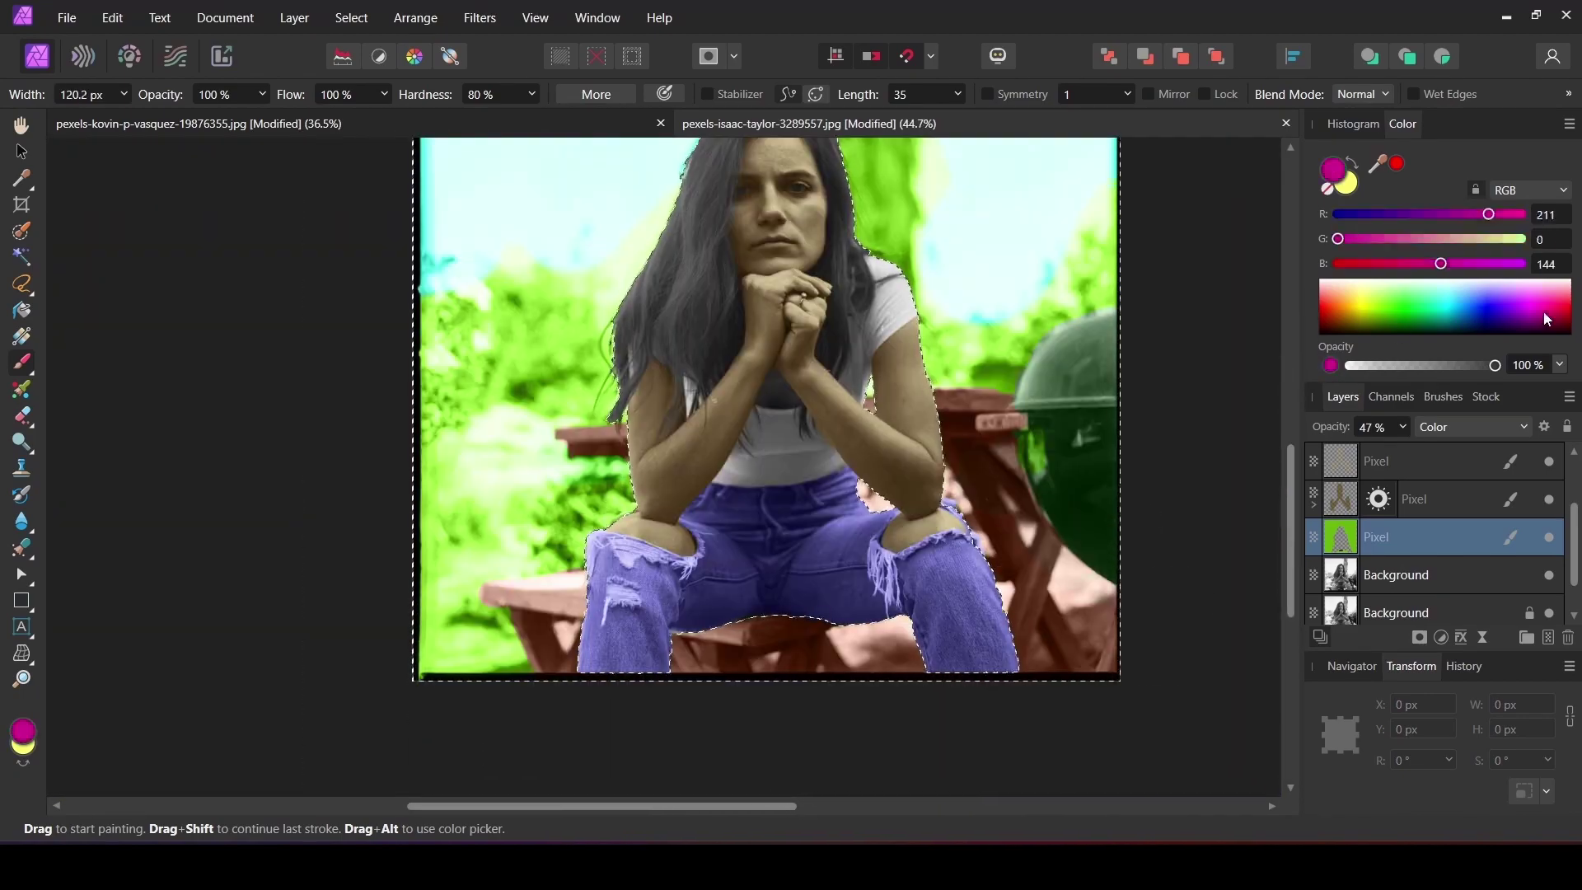
{"action": "left_click_drag", "start_coordinate": [1544, 313], "coordinate": [1443, 299]}
{"action": "scroll", "coordinate": [1183, 286], "scroll_direction": "up", "scroll_amount": 3}
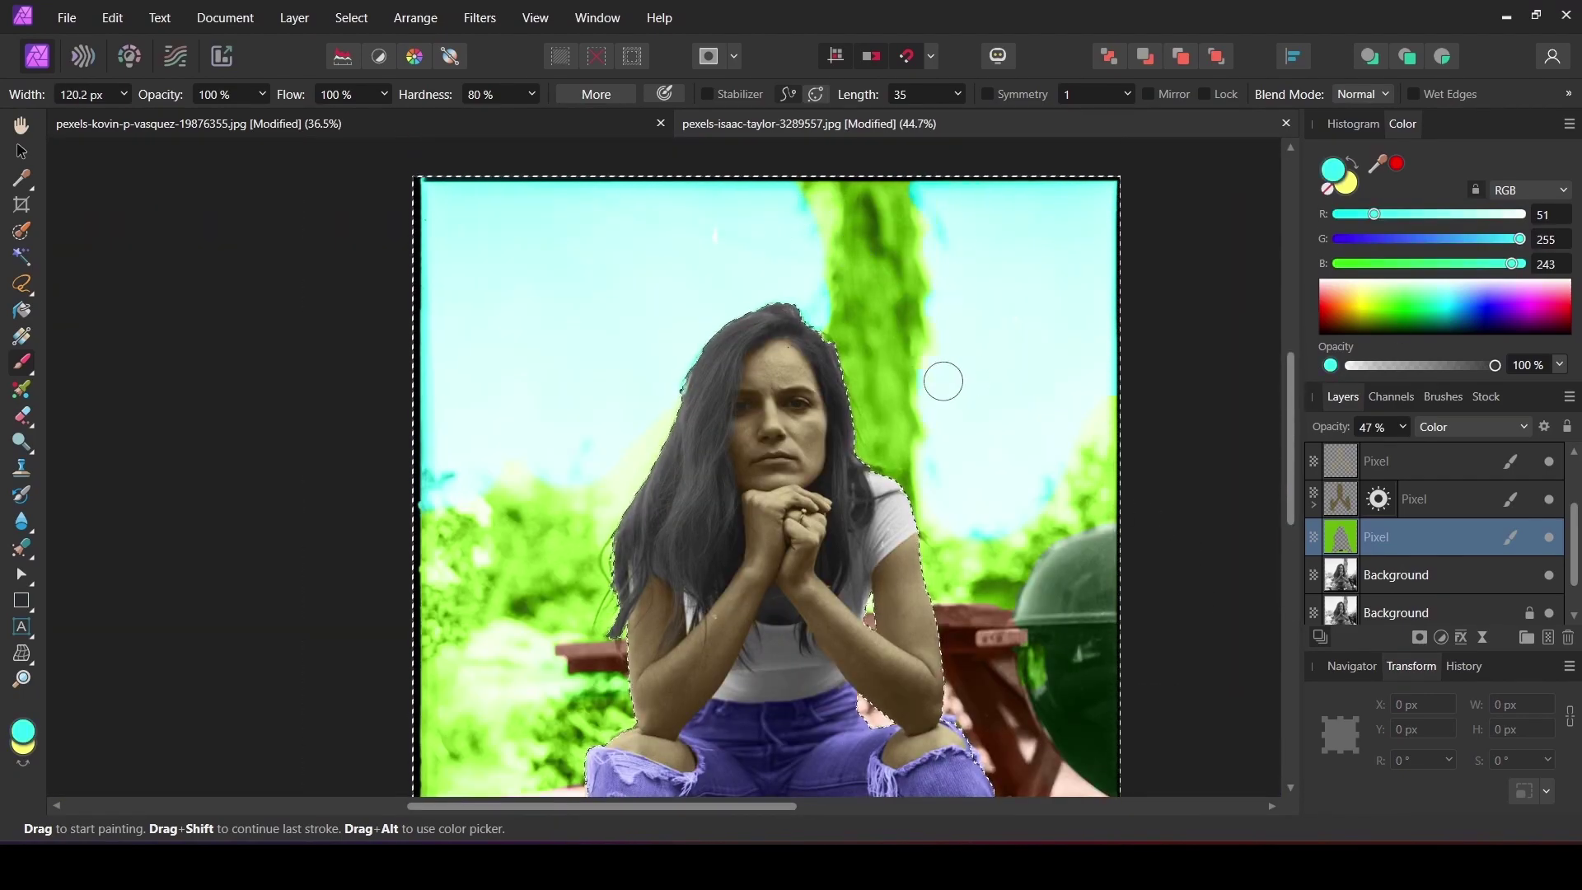
Step: Sample the foliage's light green as the brush color, switch to the Move Tool and clear the pixel selection
{"action": "scroll", "coordinate": [424, 417], "scroll_direction": "down", "scroll_amount": 1}
{"action": "left_click", "coordinate": [423, 417], "text": "alt"}
{"action": "scroll", "coordinate": [566, 334], "scroll_direction": "down", "scroll_amount": 1}
{"action": "key", "text": "v"}
{"action": "key", "text": "ctrl+d"}
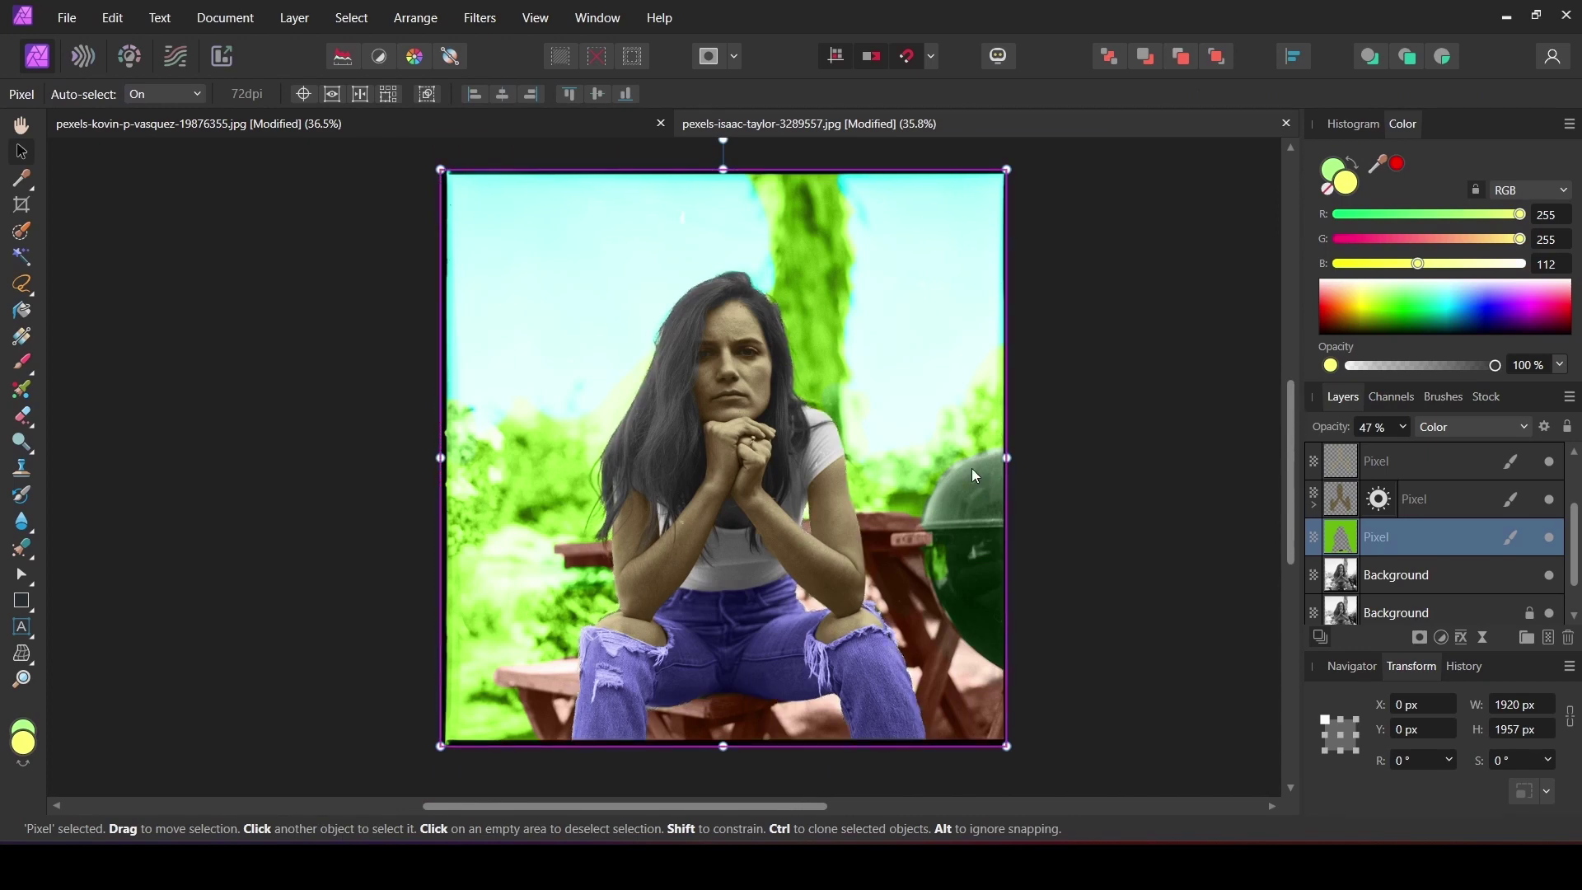
Step: Add an Exposure adjustment to the background color layer and set its exposure to -1
{"action": "left_click", "coordinate": [1402, 538]}
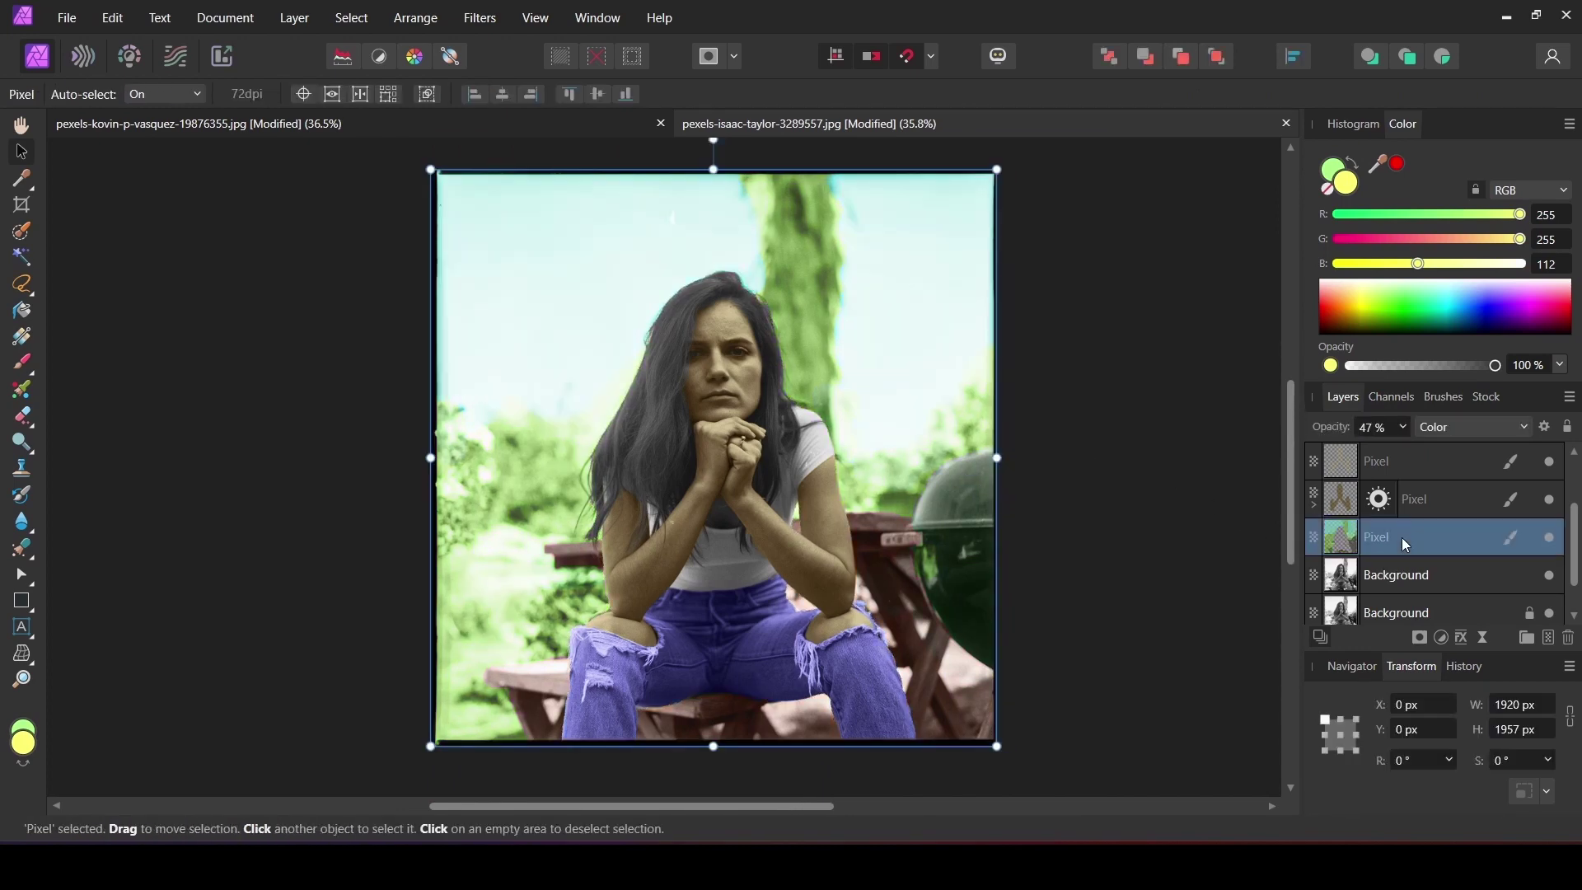
{"action": "left_click", "coordinate": [1443, 638]}
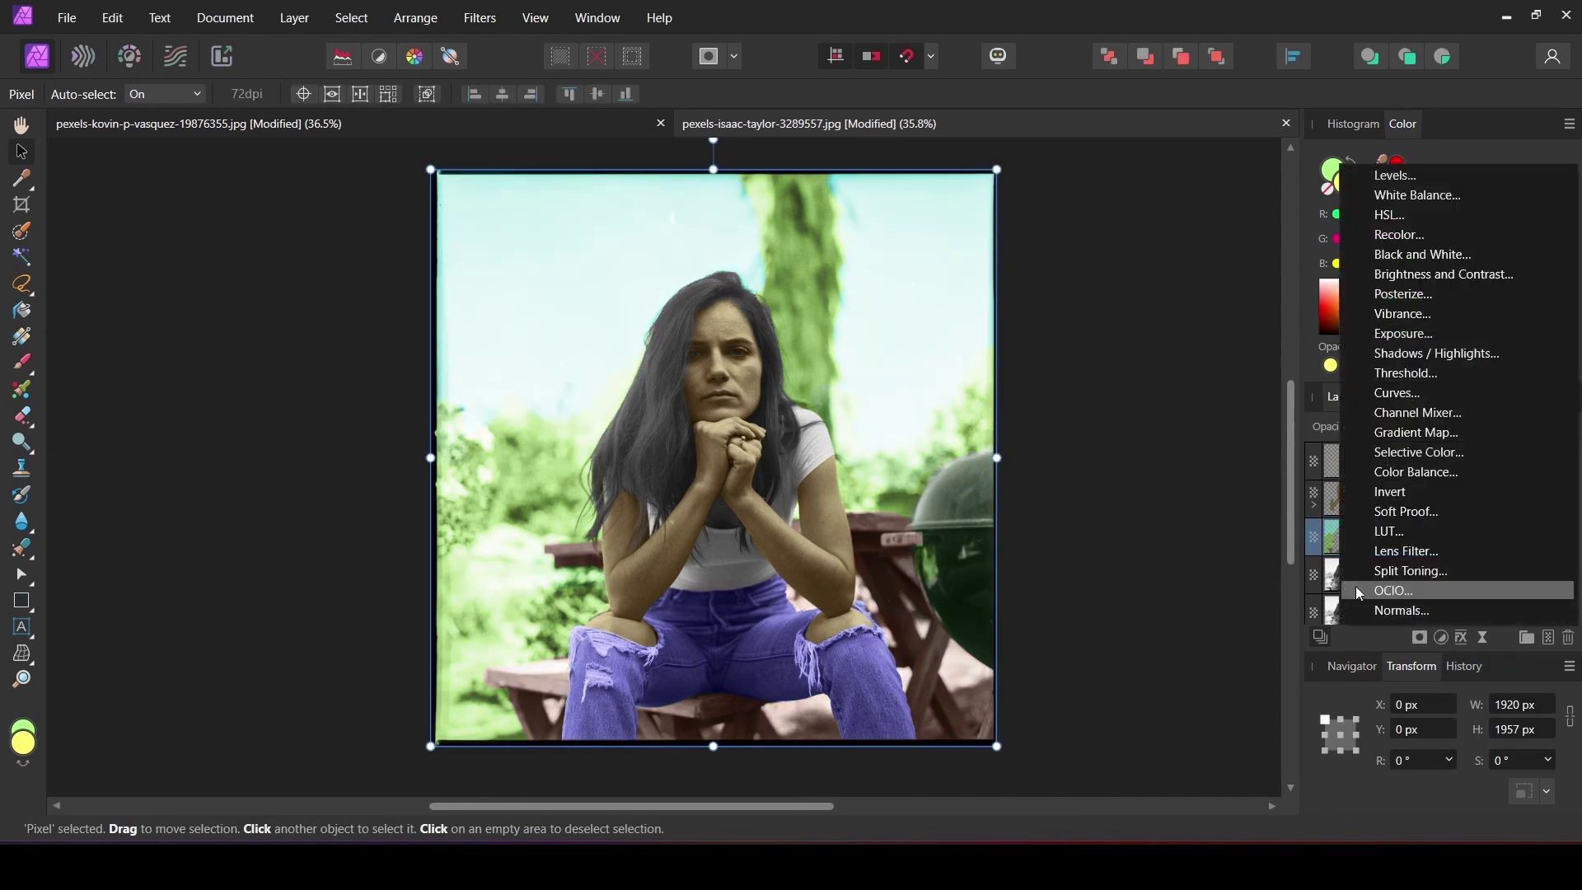
{"action": "left_click", "coordinate": [1434, 334]}
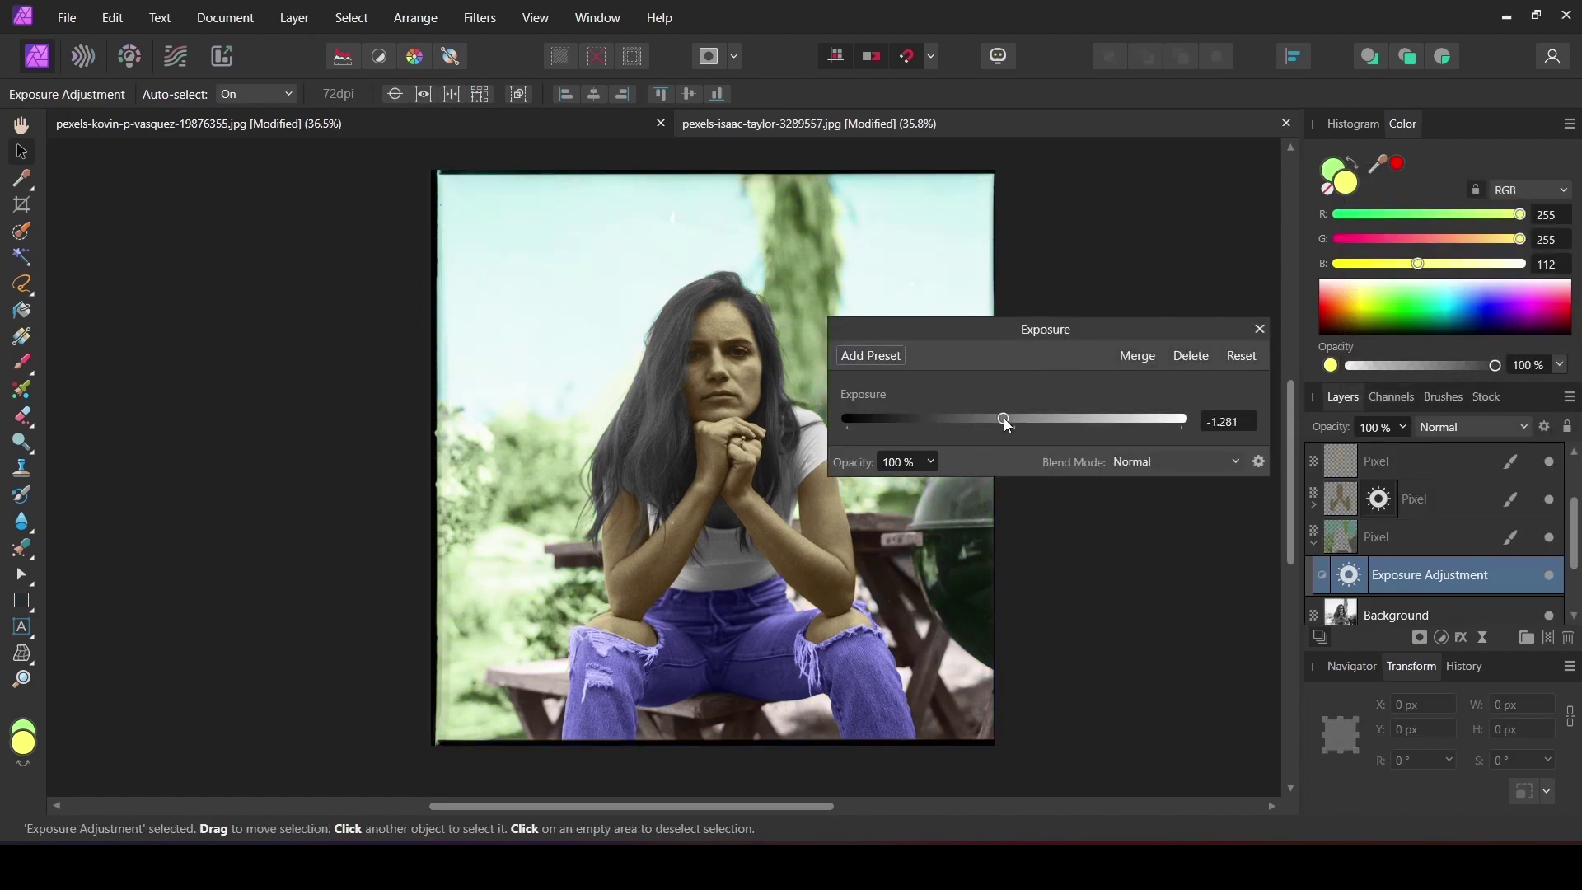
{"action": "left_click", "coordinate": [1228, 422]}
{"action": "key", "text": "Return"}
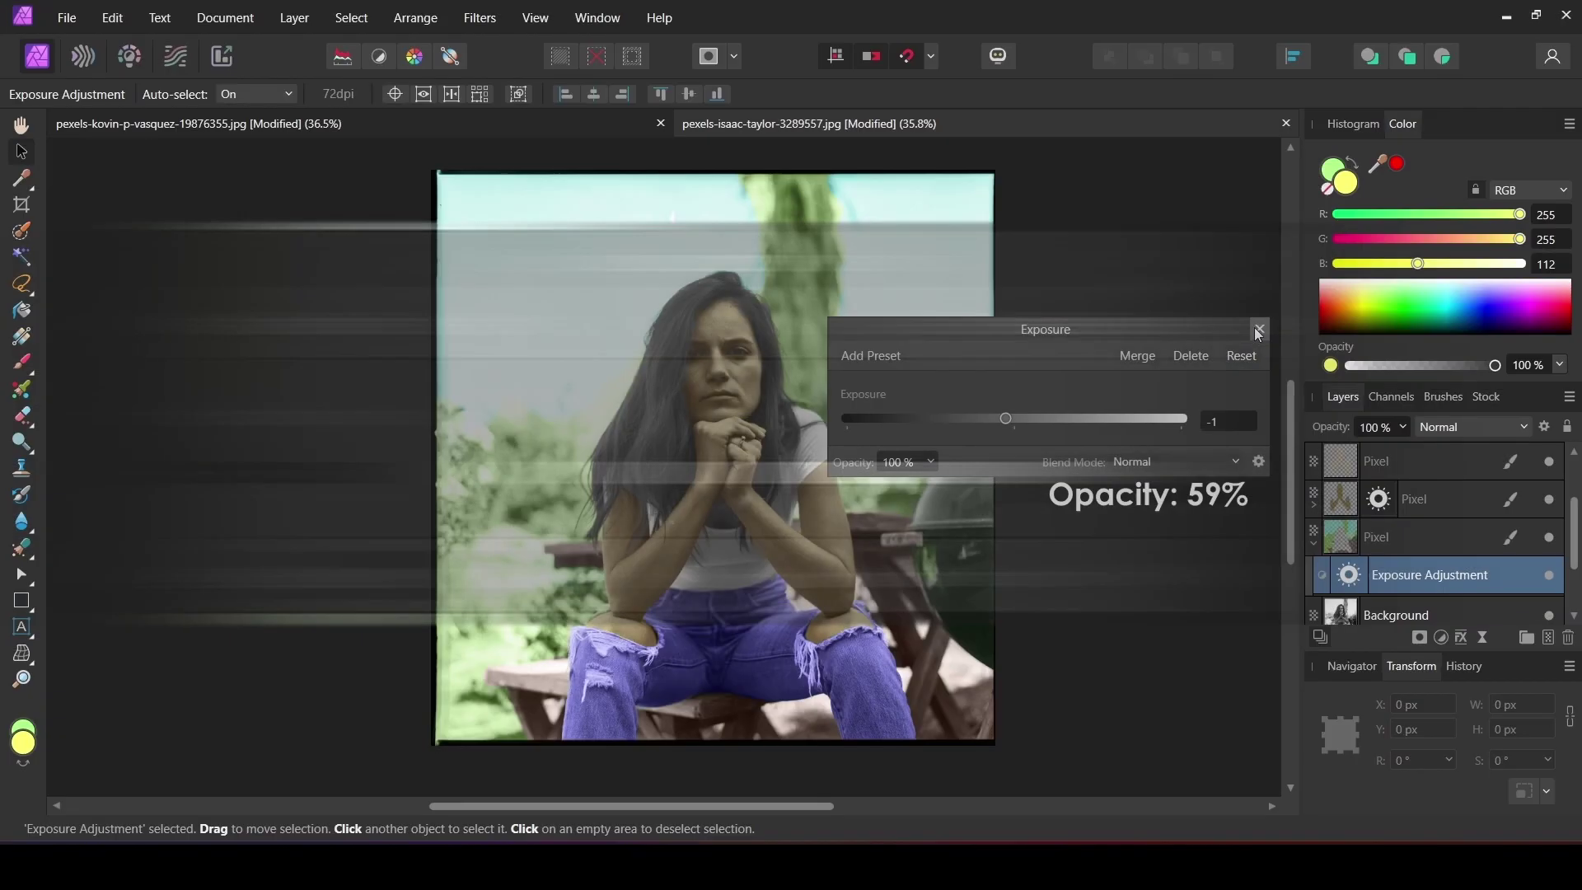
{"action": "left_click", "coordinate": [1179, 570]}
Step: Set the background color layer's opacity to 59%
{"action": "left_click", "coordinate": [1420, 542]}
{"action": "left_click", "coordinate": [1401, 426]}
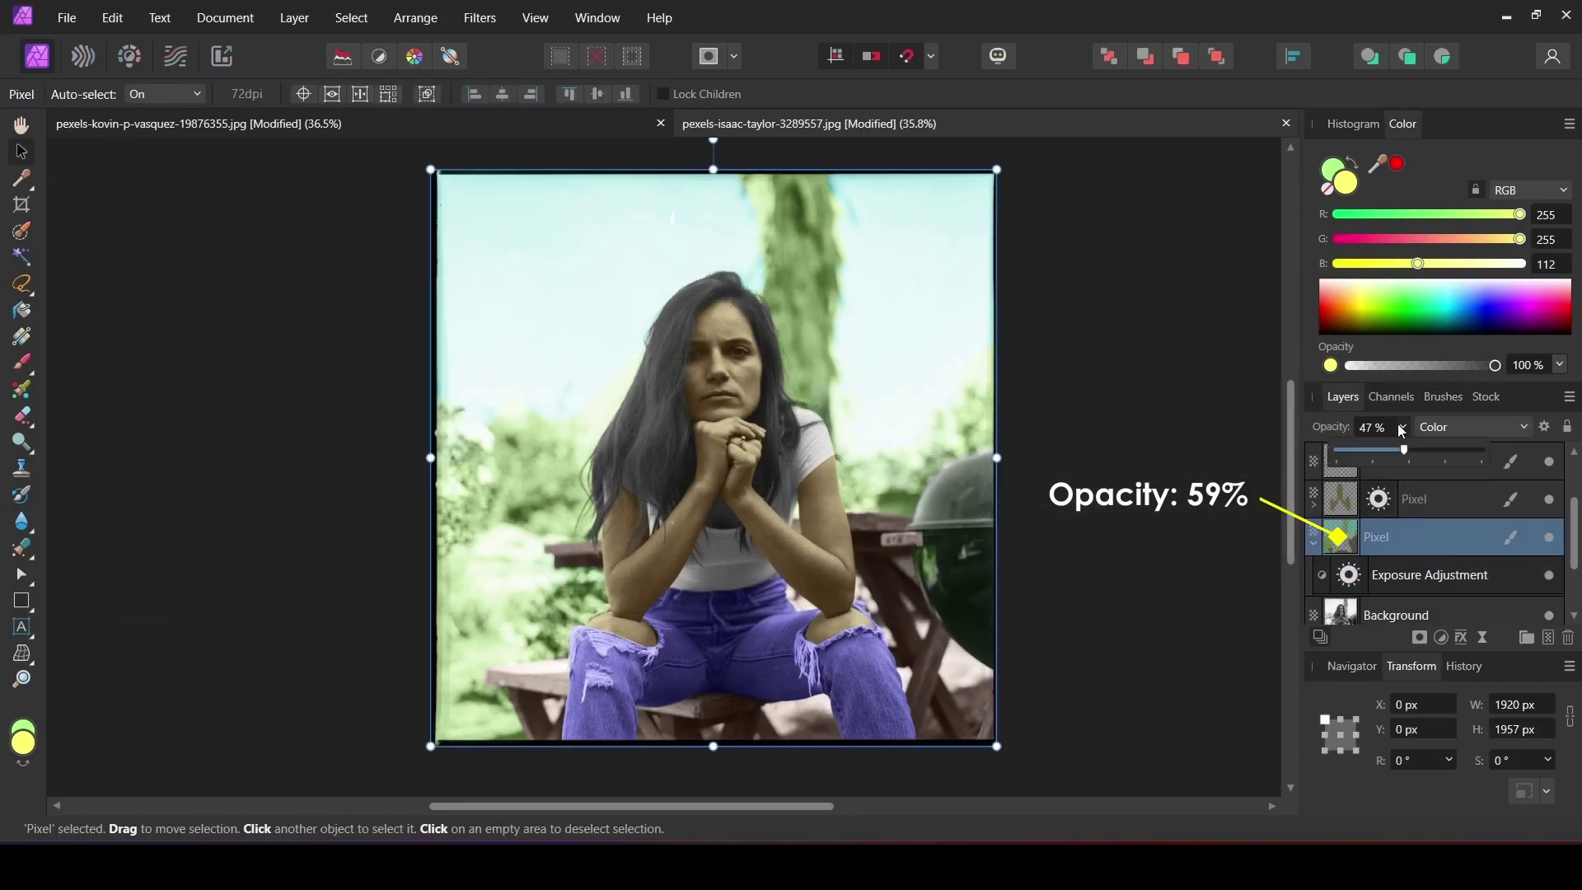
{"action": "left_click_drag", "start_coordinate": [1406, 447], "coordinate": [1370, 455]}
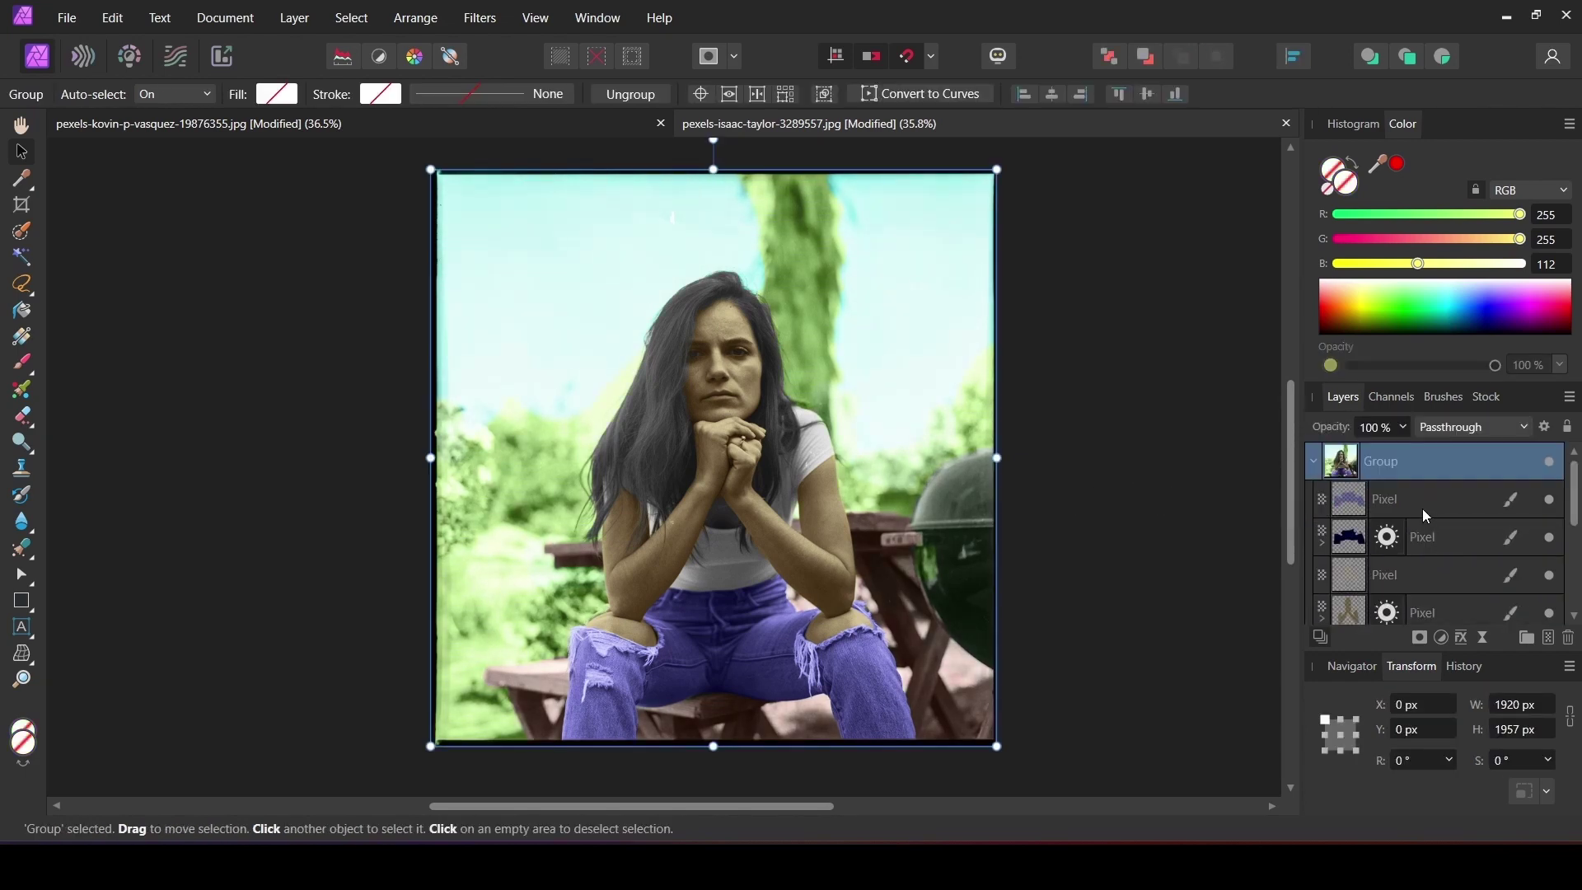
Step: Group the painted color layers with the unlocked Background copy, check the group's contents and collapse it
{"action": "key", "text": "ctrl+z"}
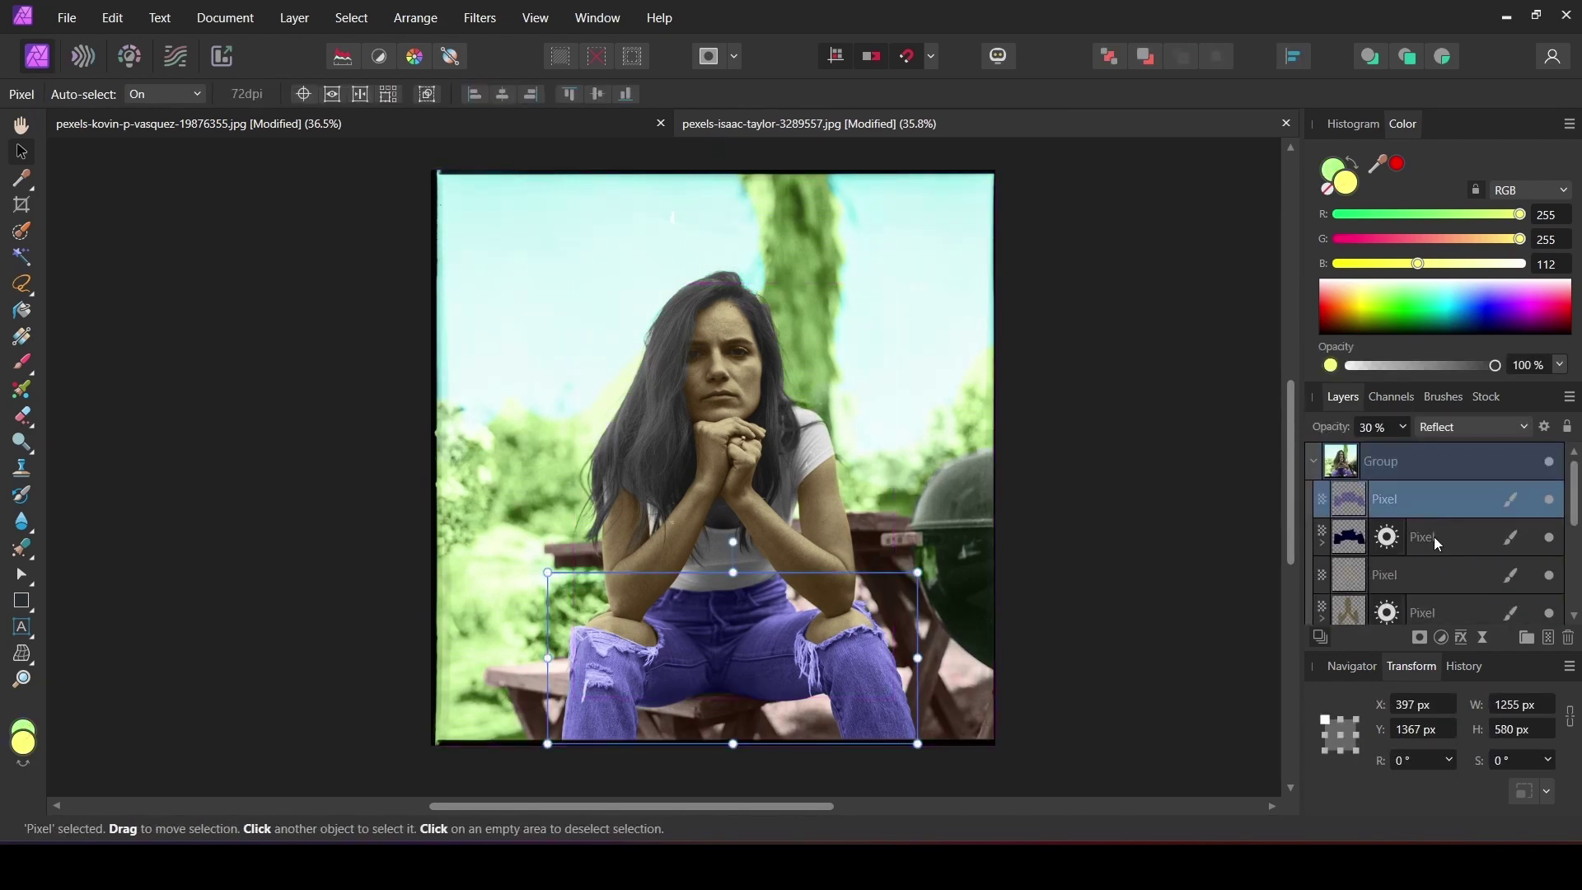
{"action": "scroll", "coordinate": [1434, 536], "scroll_direction": "down", "scroll_amount": 3}
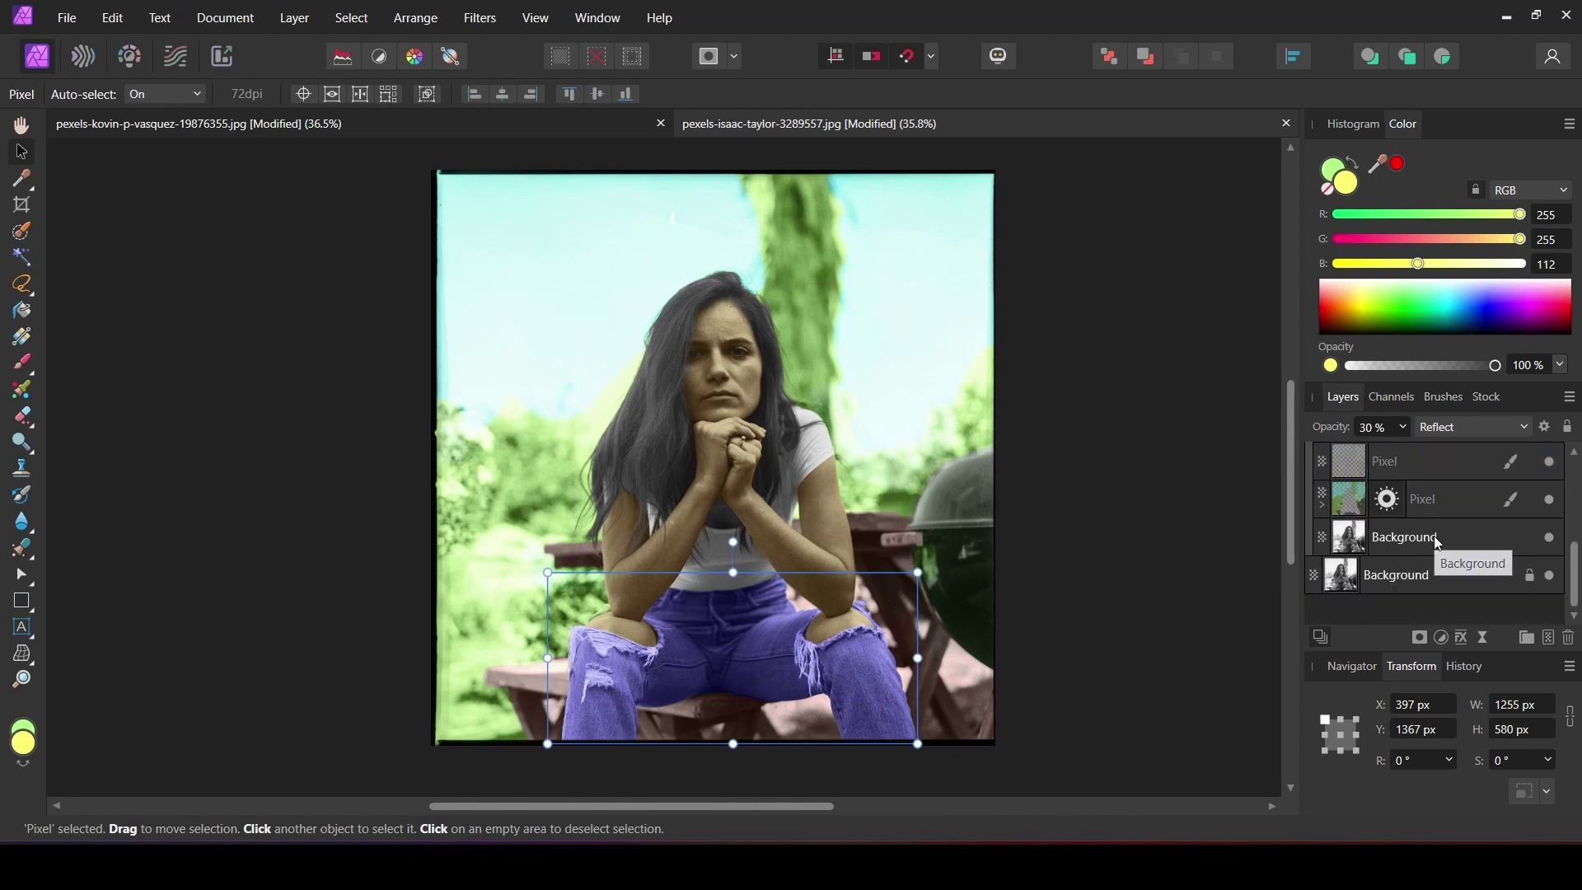
{"action": "left_click", "coordinate": [1438, 543]}
{"action": "scroll", "coordinate": [1401, 527], "scroll_direction": "up", "scroll_amount": 5}
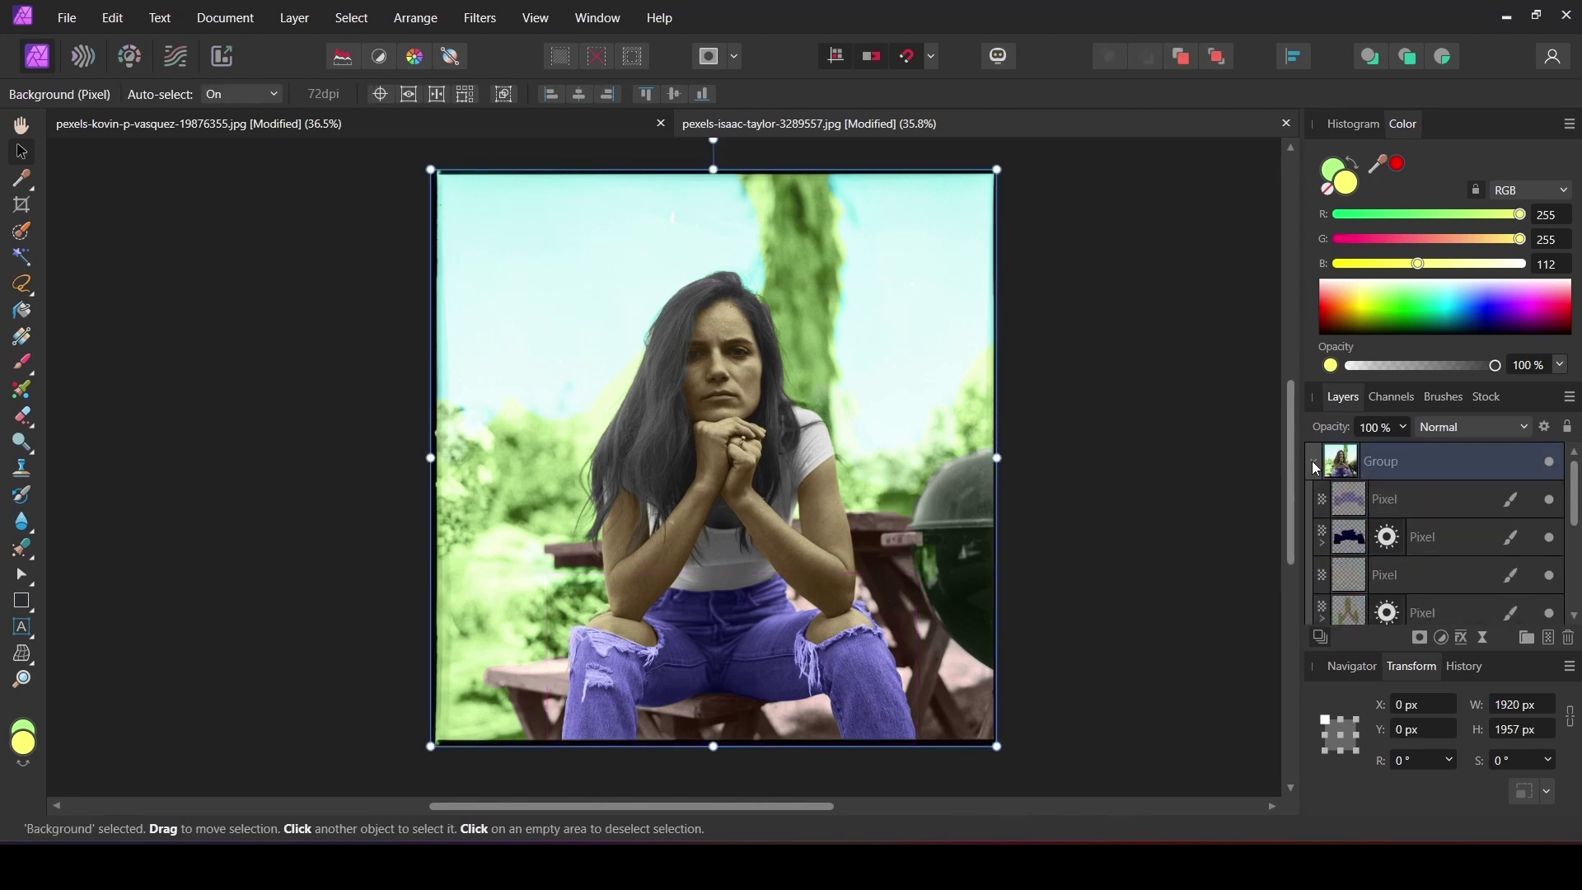
{"action": "left_click", "coordinate": [1316, 463]}
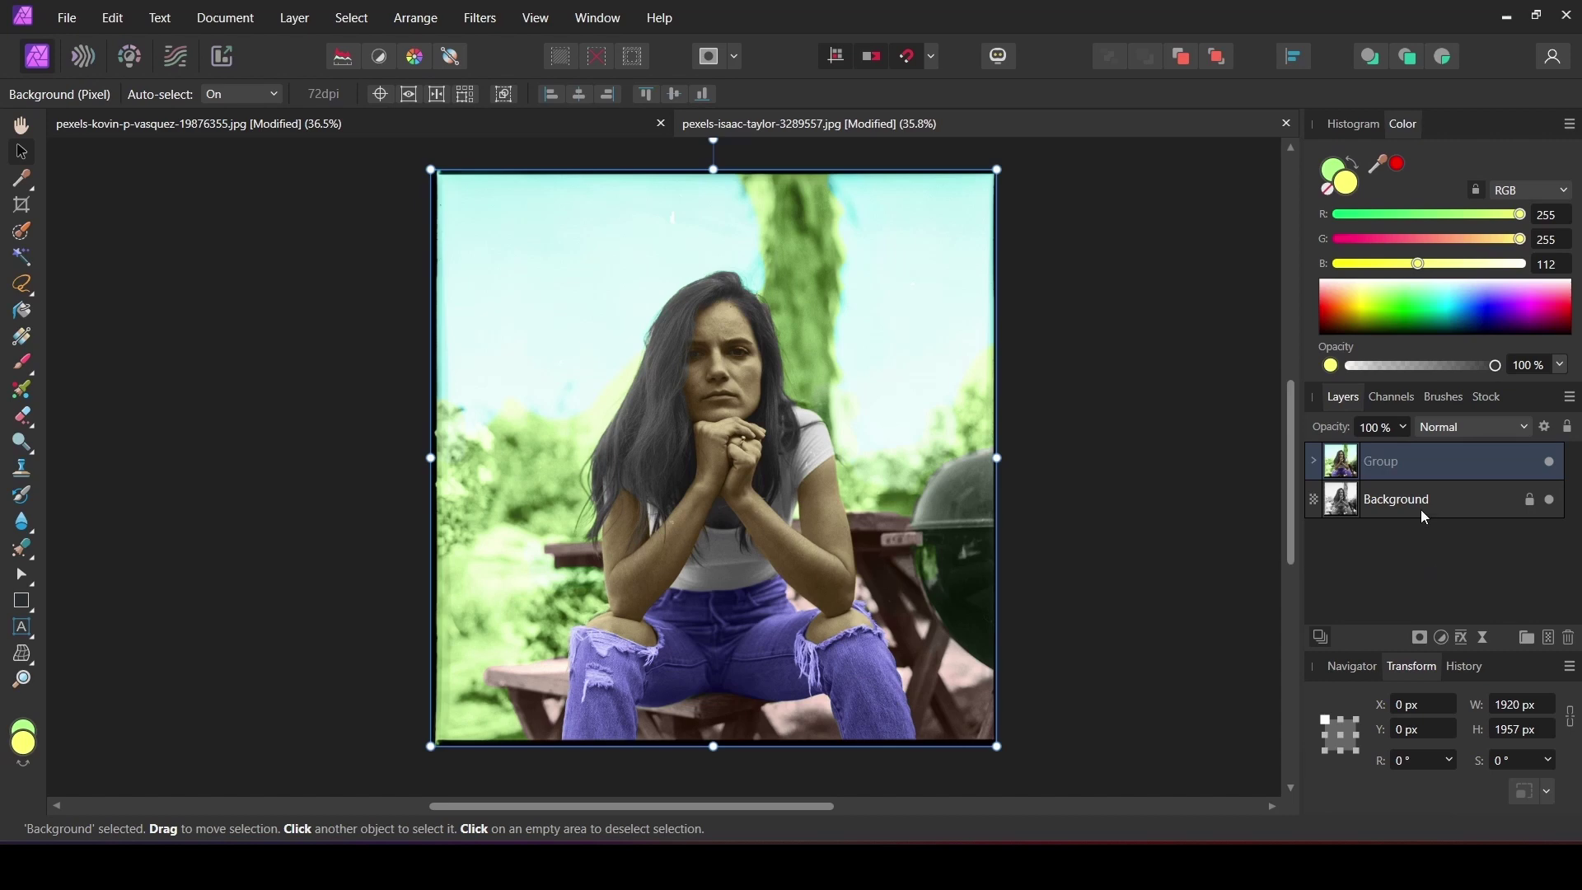
Step: Add a Brightness / Contrast adjustment from the locked Background layer and move it above the group
{"action": "left_click", "coordinate": [1425, 516]}
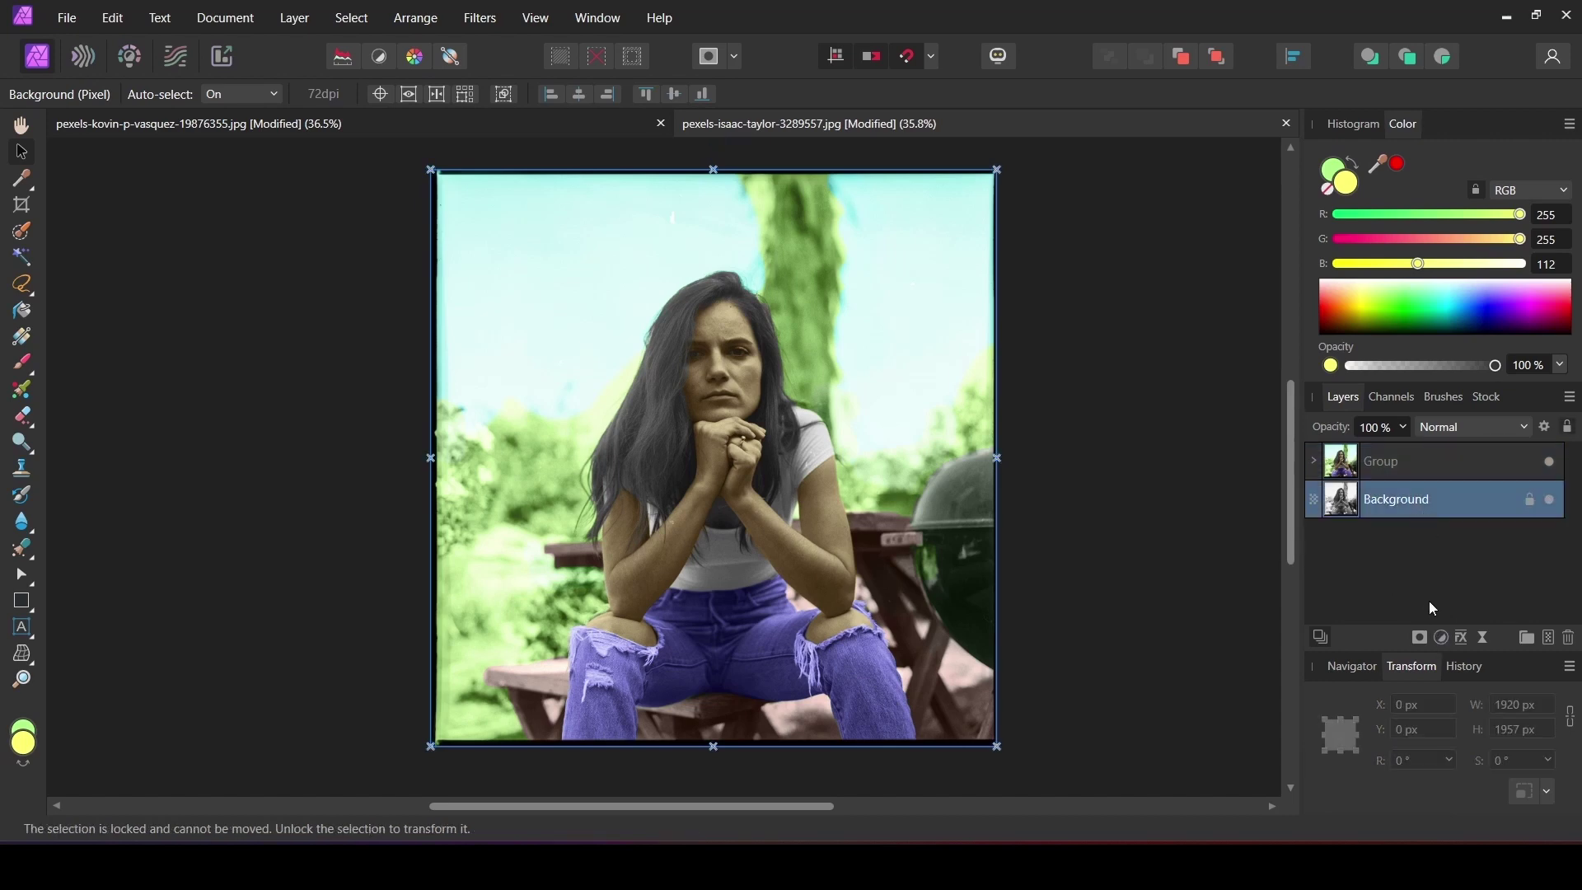
{"action": "left_click", "coordinate": [1440, 639]}
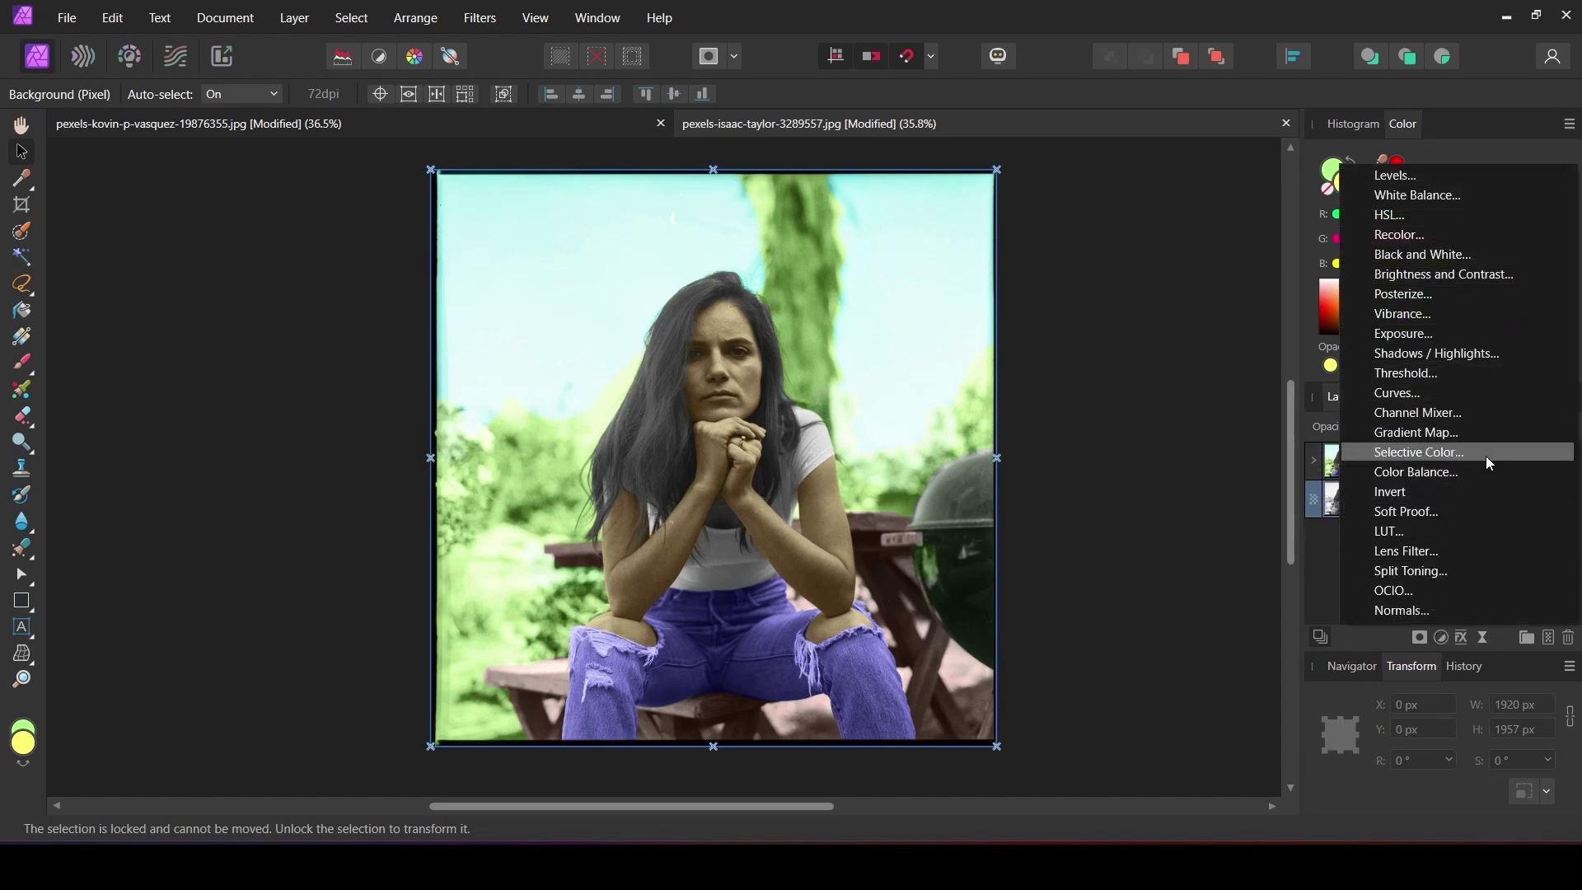
{"action": "left_click", "coordinate": [1443, 274]}
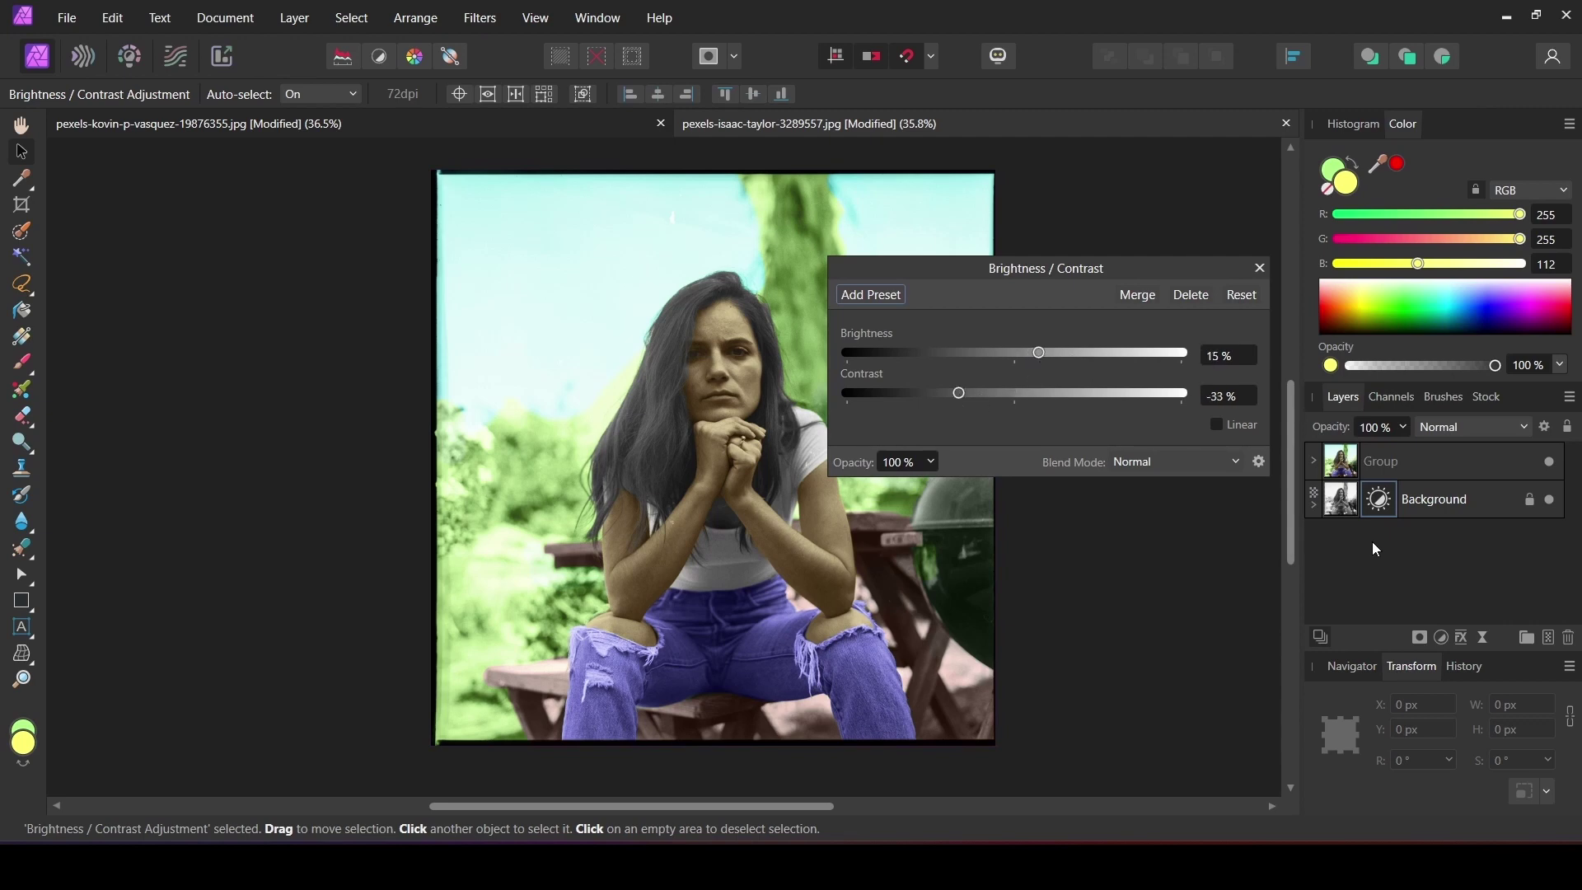
{"action": "left_click_drag", "start_coordinate": [1427, 546], "coordinate": [1401, 466]}
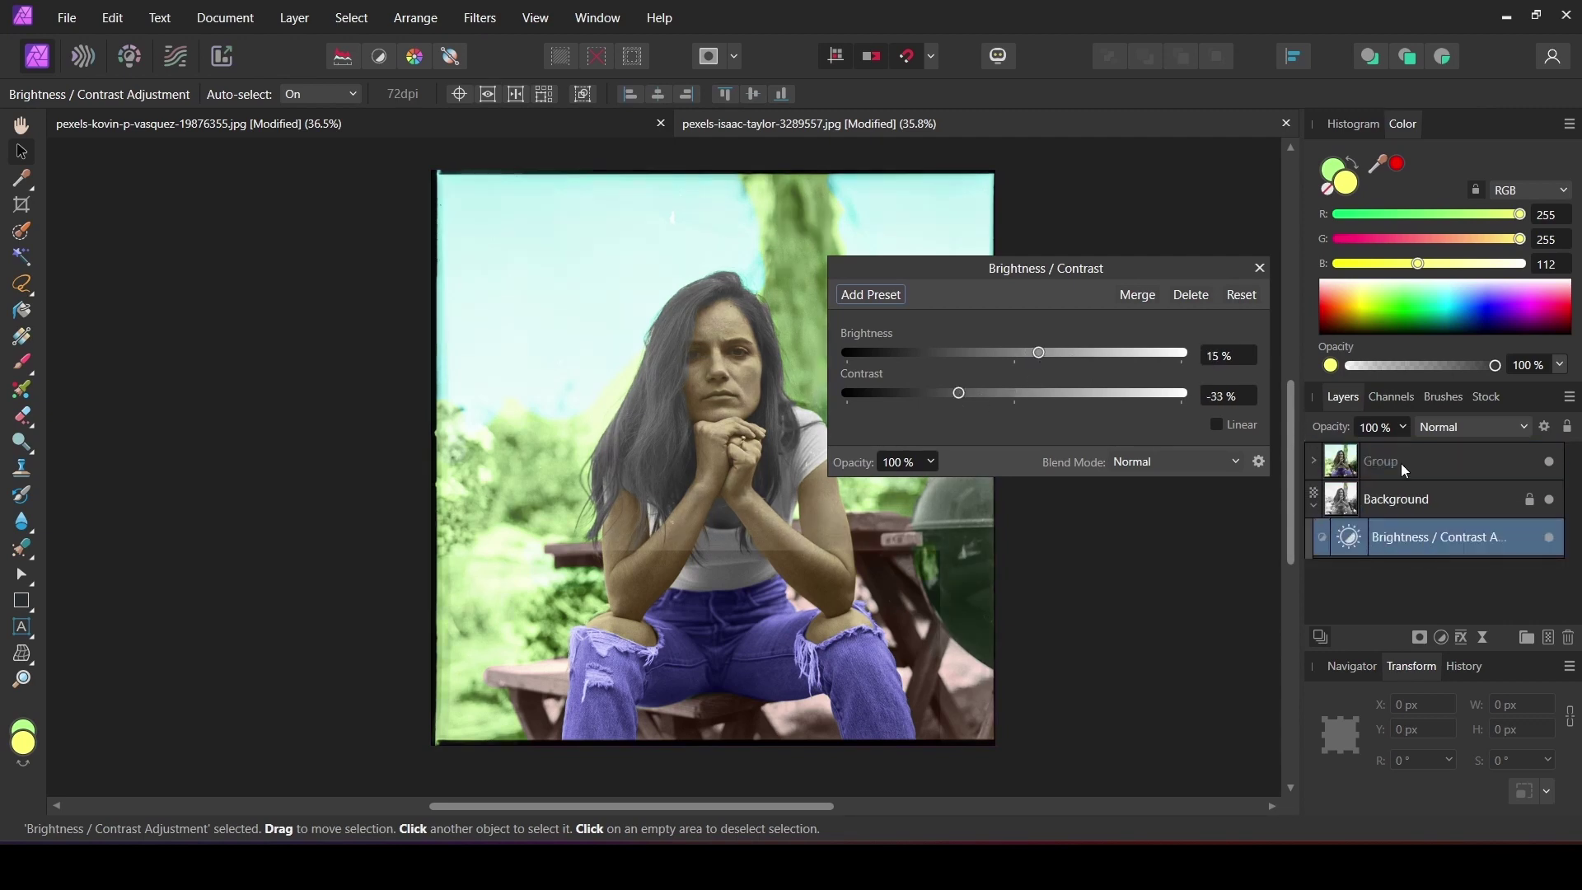
Step: Set the adjustment's brightness to -6% and contrast to 10%, and close its settings
{"action": "left_click_drag", "start_coordinate": [1084, 359], "coordinate": [1037, 359]}
{"action": "left_click_drag", "start_coordinate": [961, 394], "coordinate": [1008, 355]}
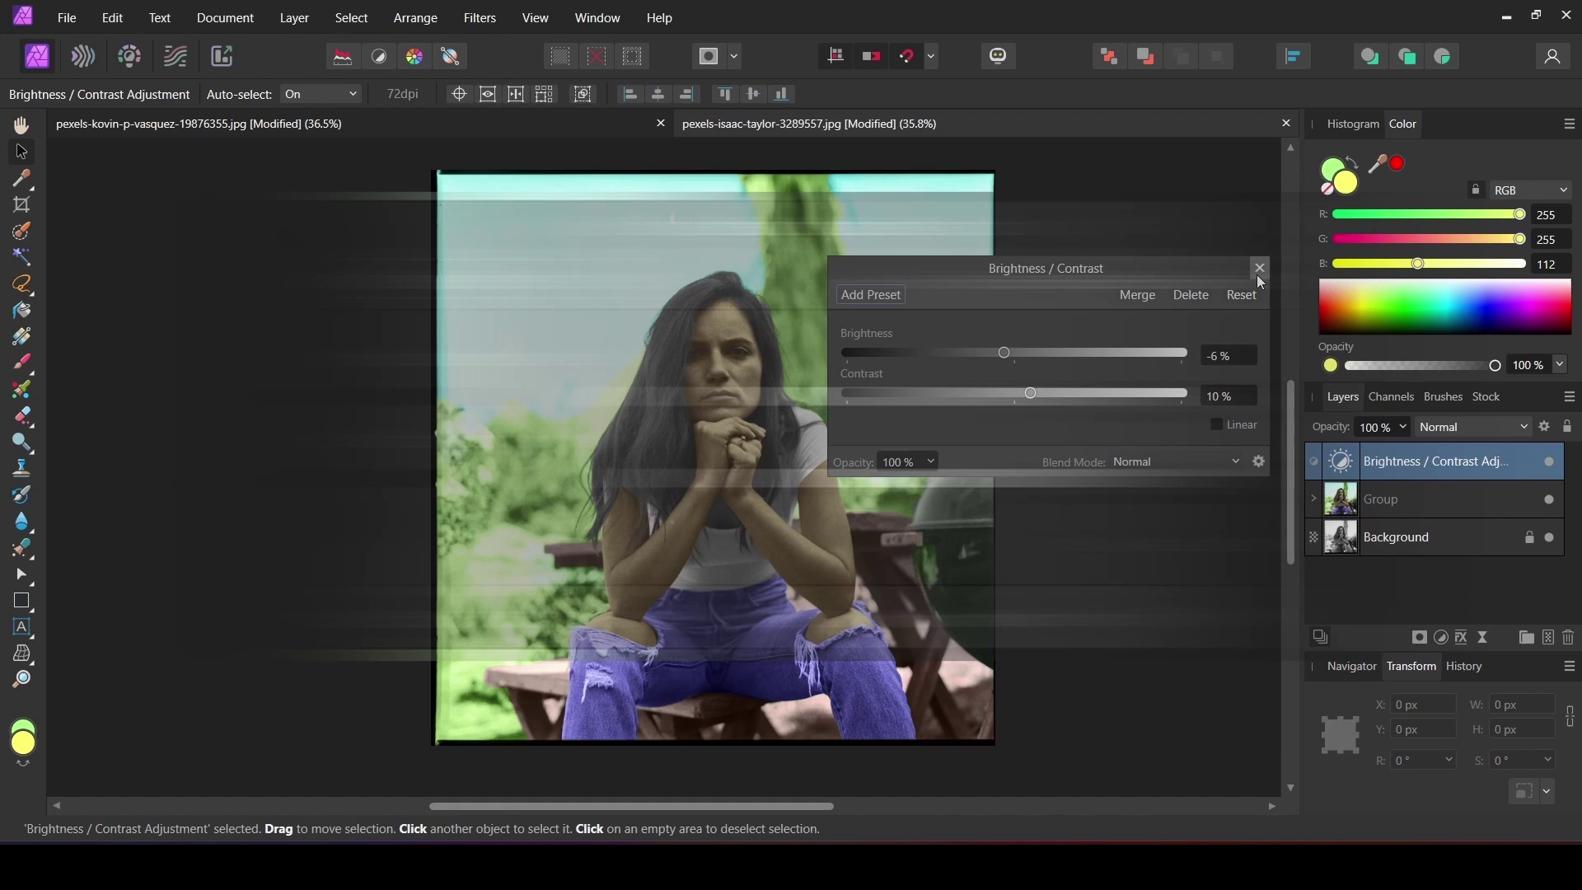
{"action": "left_click", "coordinate": [1257, 270]}
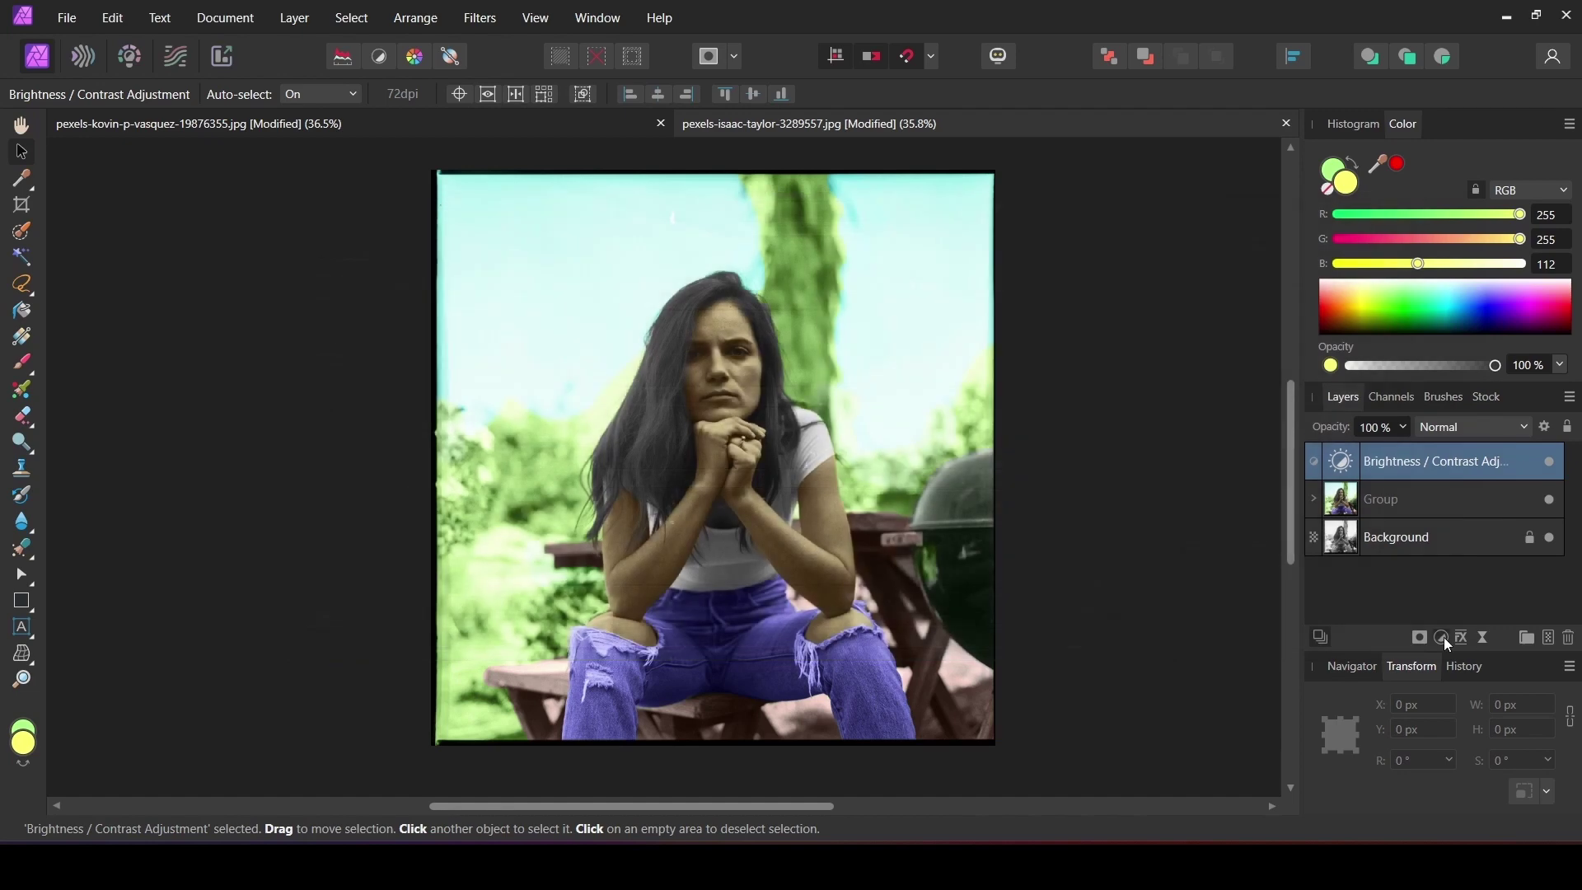
Step: Start adding another adjustment above the Brightness / Contrast adjustment
{"action": "left_click", "coordinate": [1441, 638]}
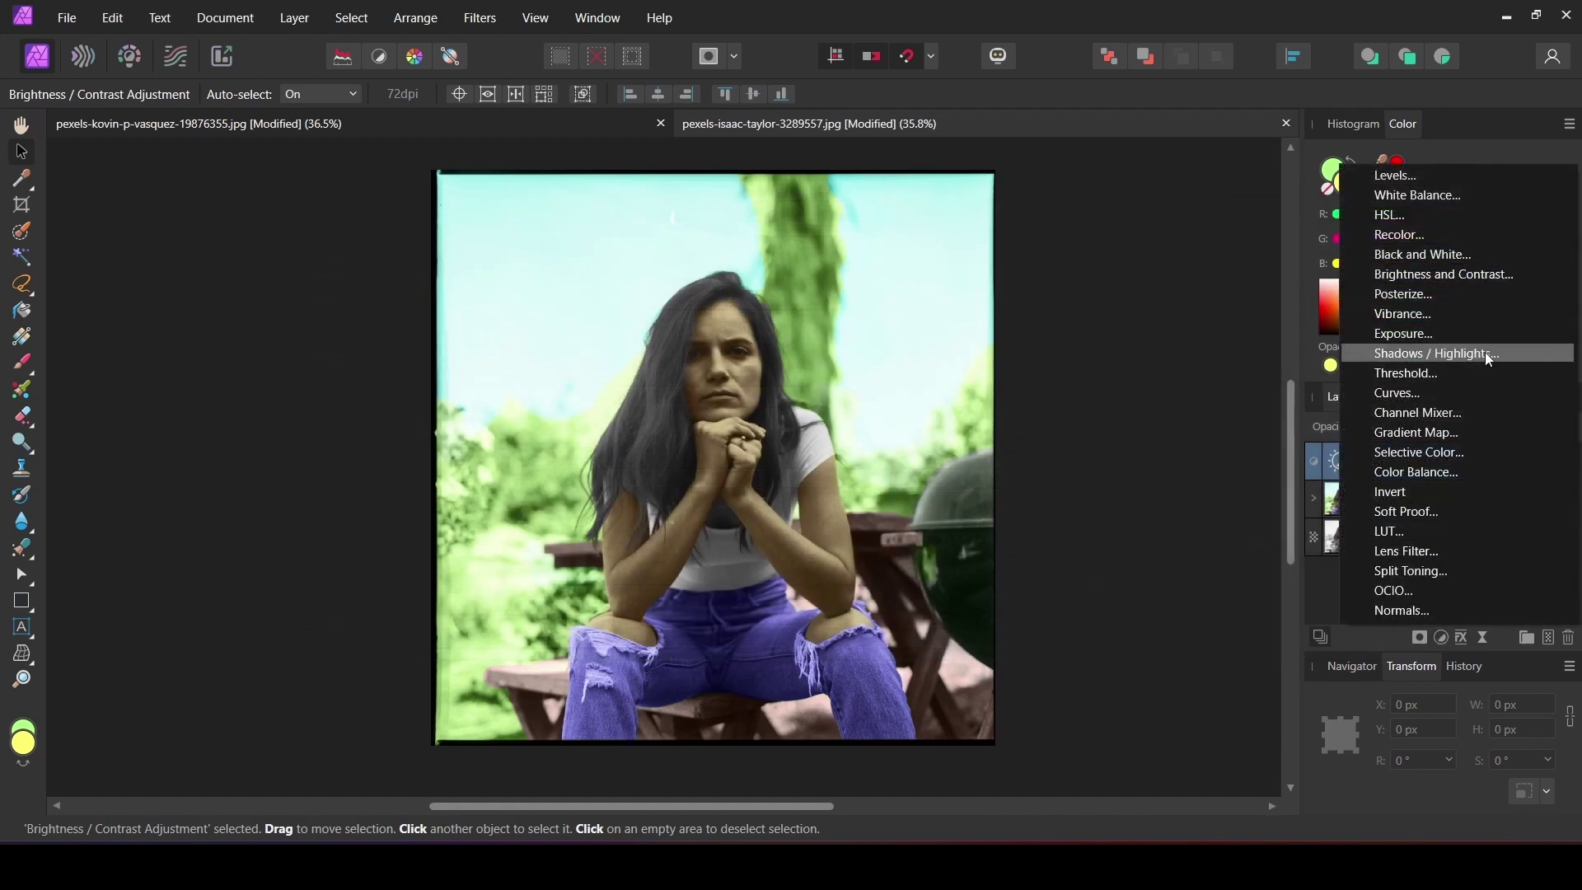